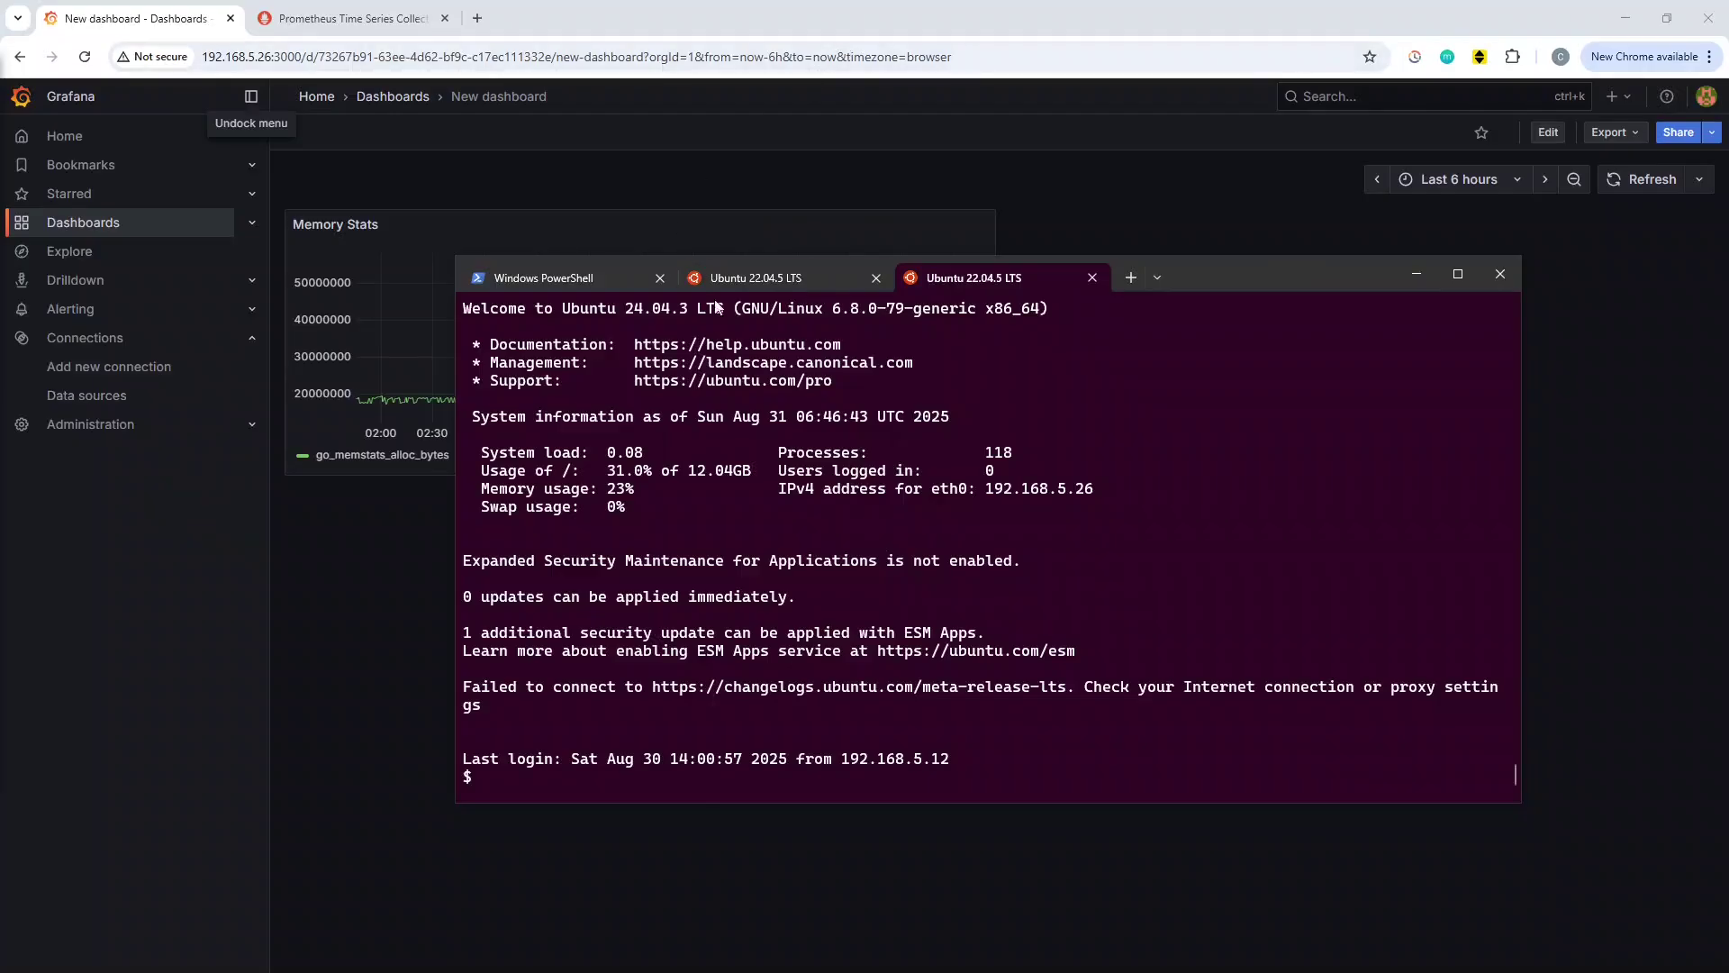
Hide the terminal, check Prometheus's single healthy target, then return to the Grafana Memory Stats dashboard.
{"action": "left_click", "coordinate": [373, 675]}
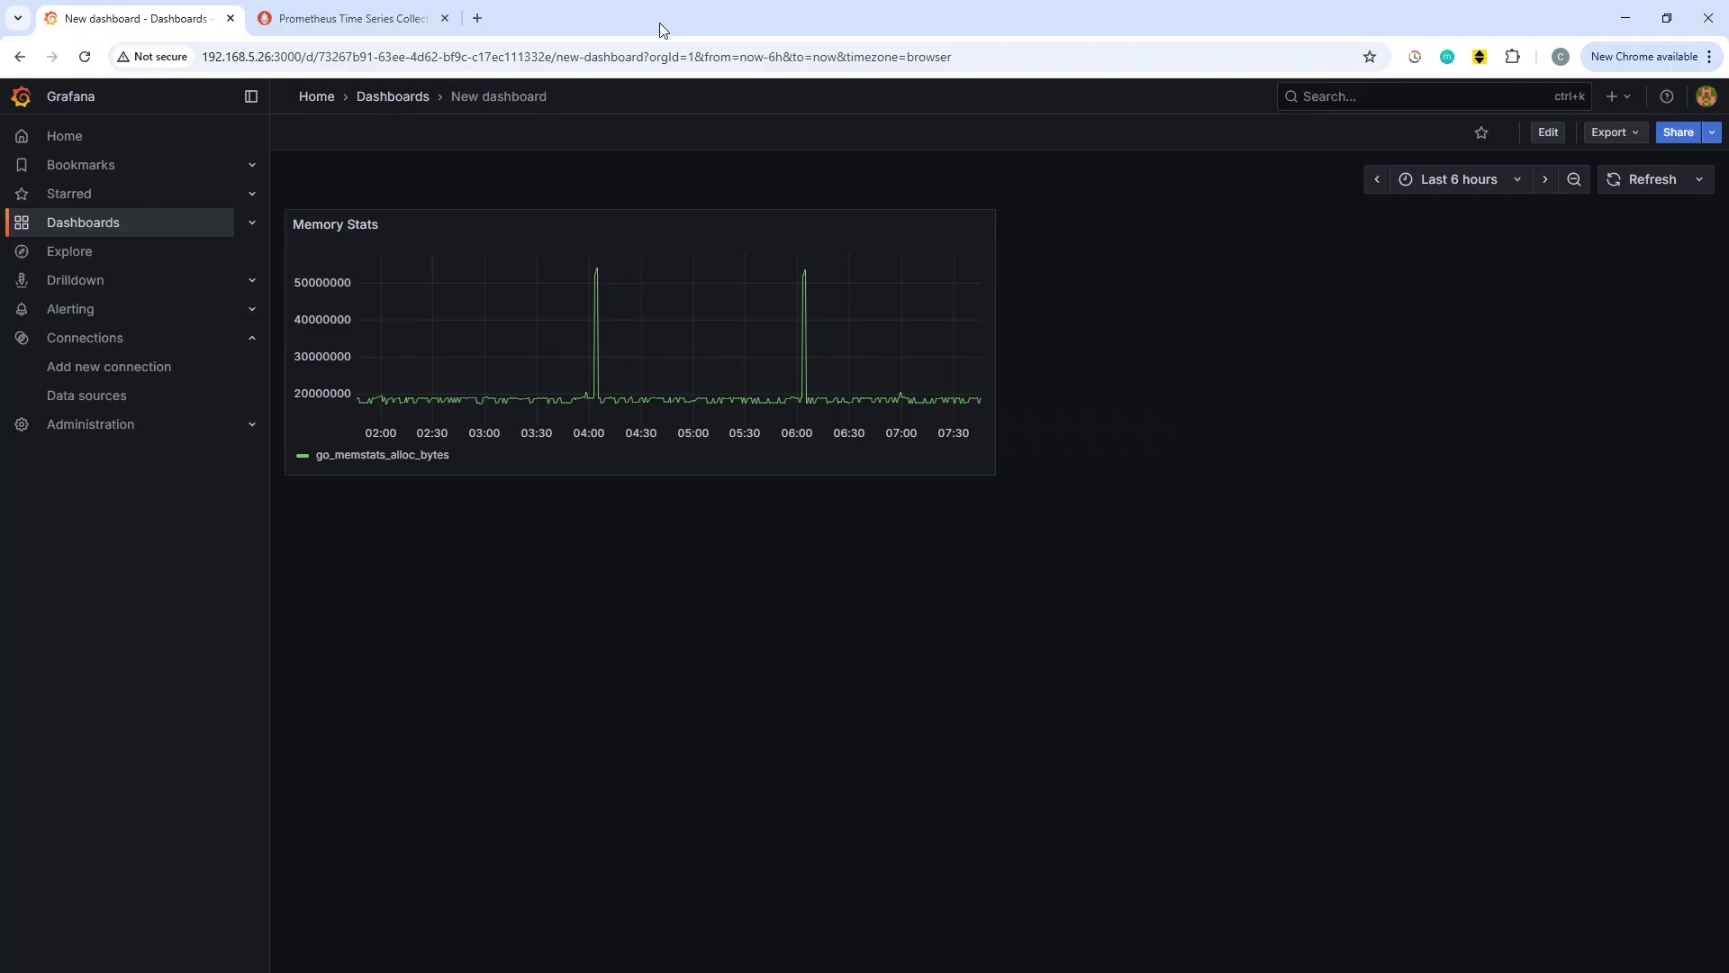
{"action": "left_click", "coordinate": [360, 18]}
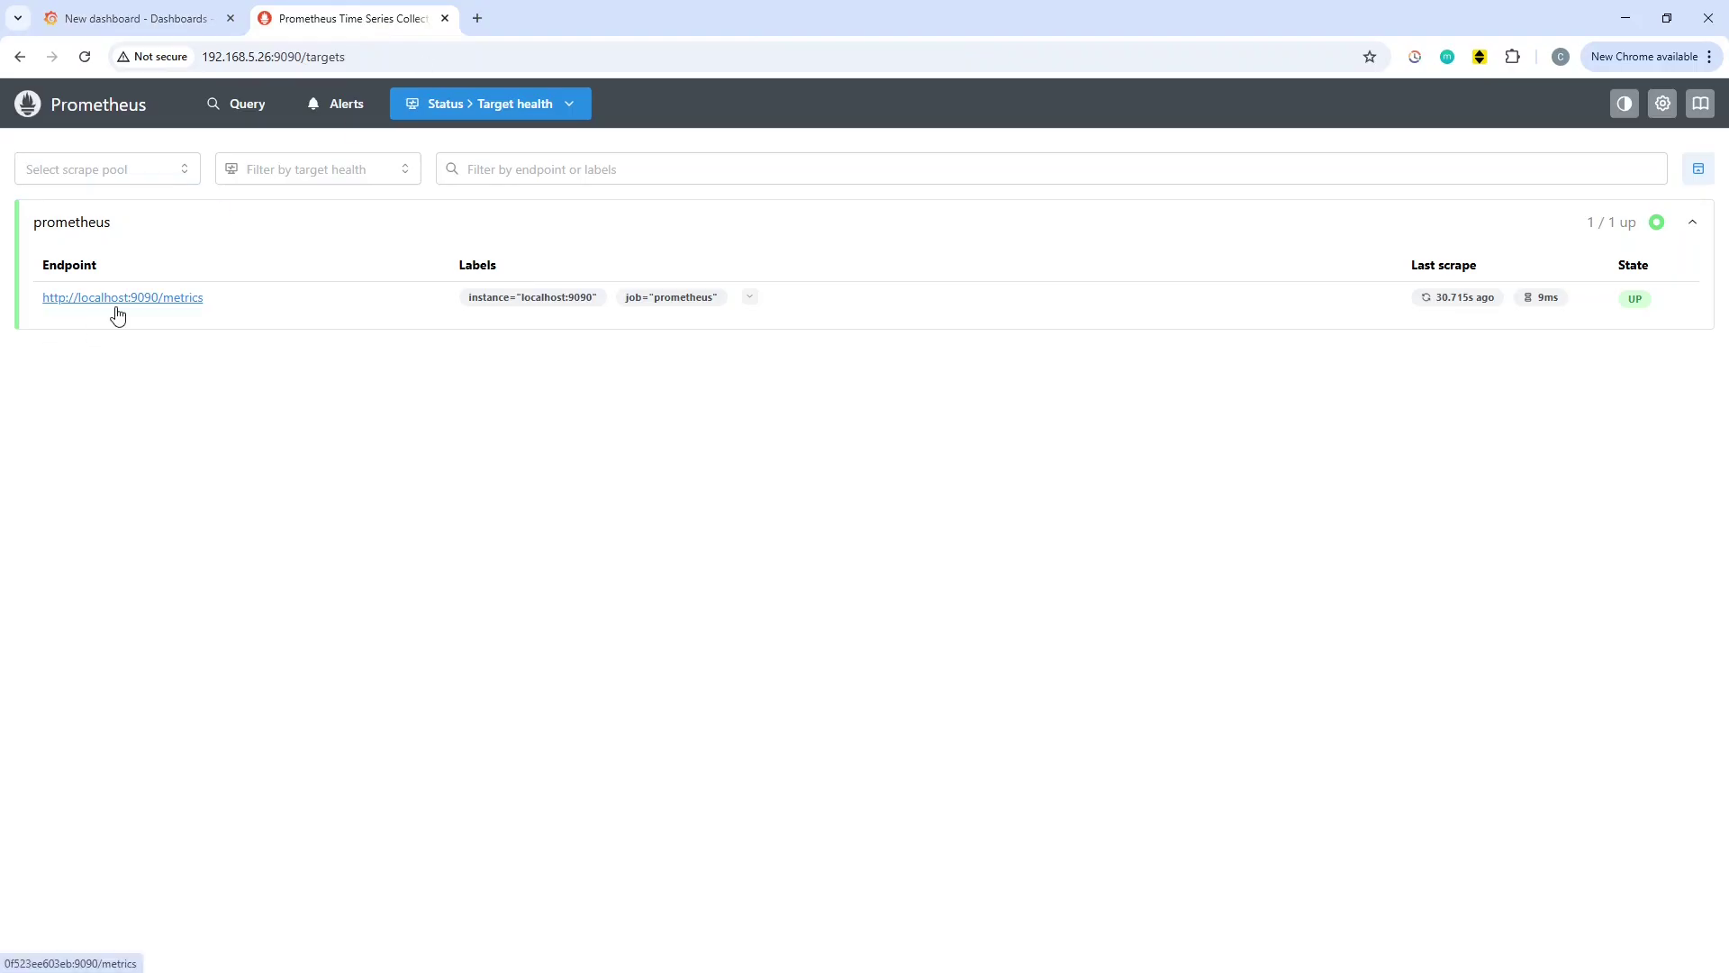
{"action": "left_click", "coordinate": [79, 20]}
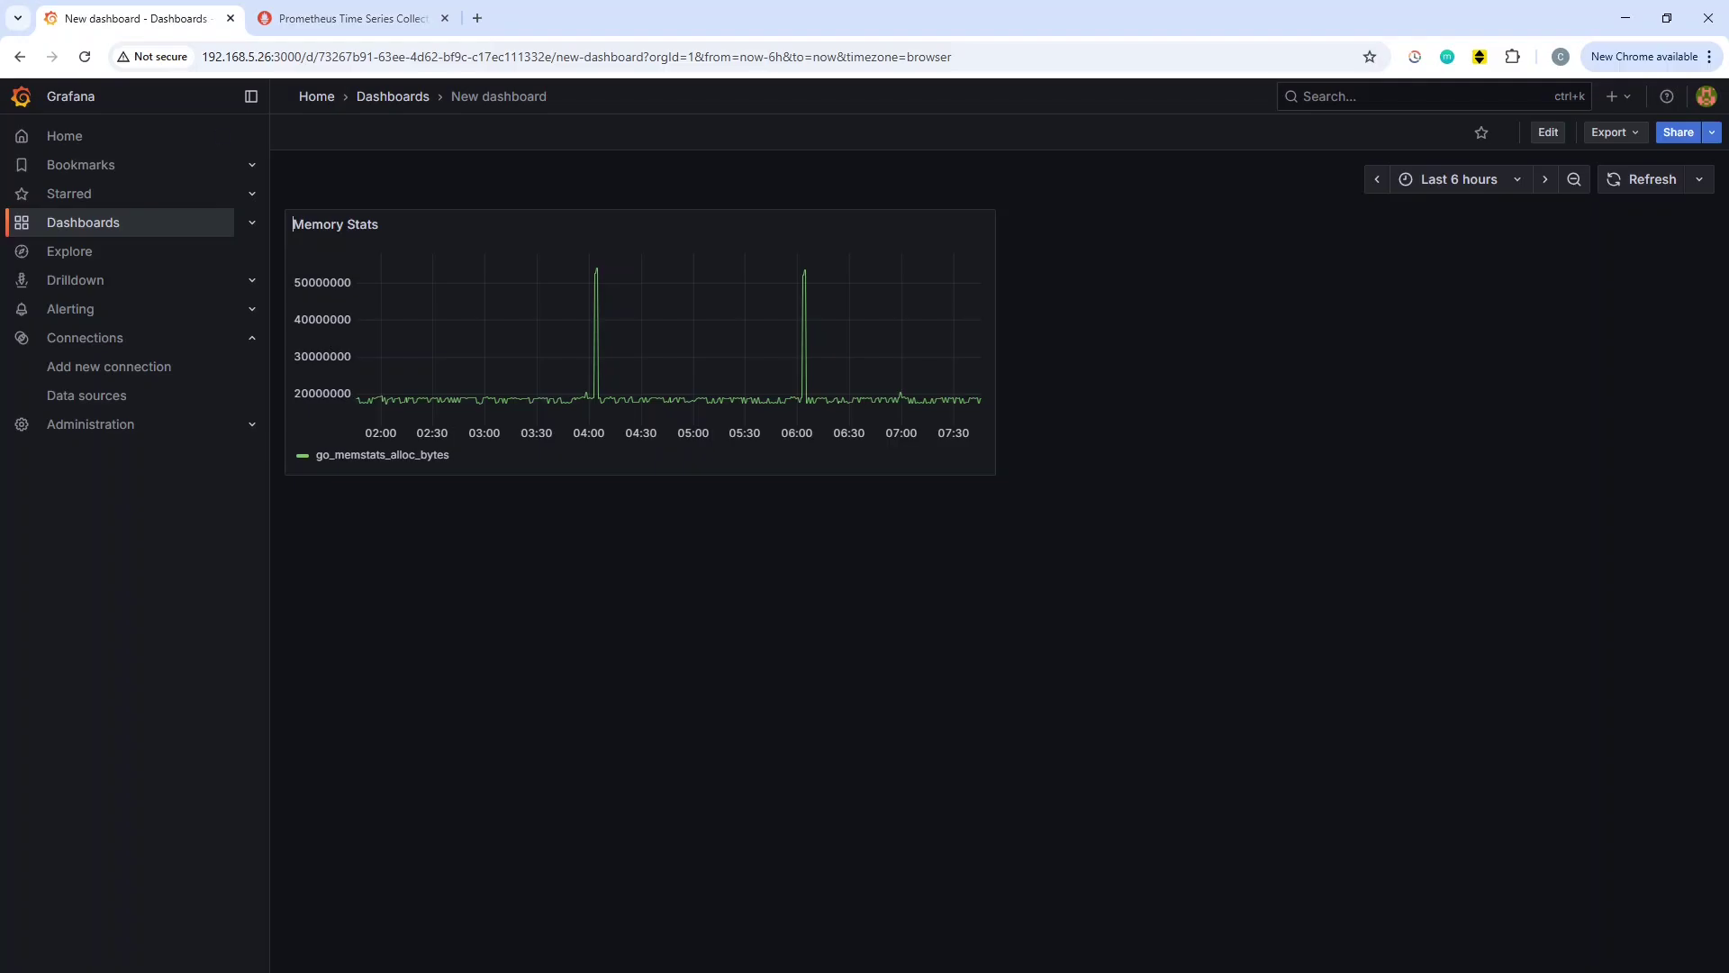
In the SSH terminal, confirm with sudo docker ps that grafana and prometheus run, and enlarge the window.
{"action": "key", "text": "alt+Tab"}
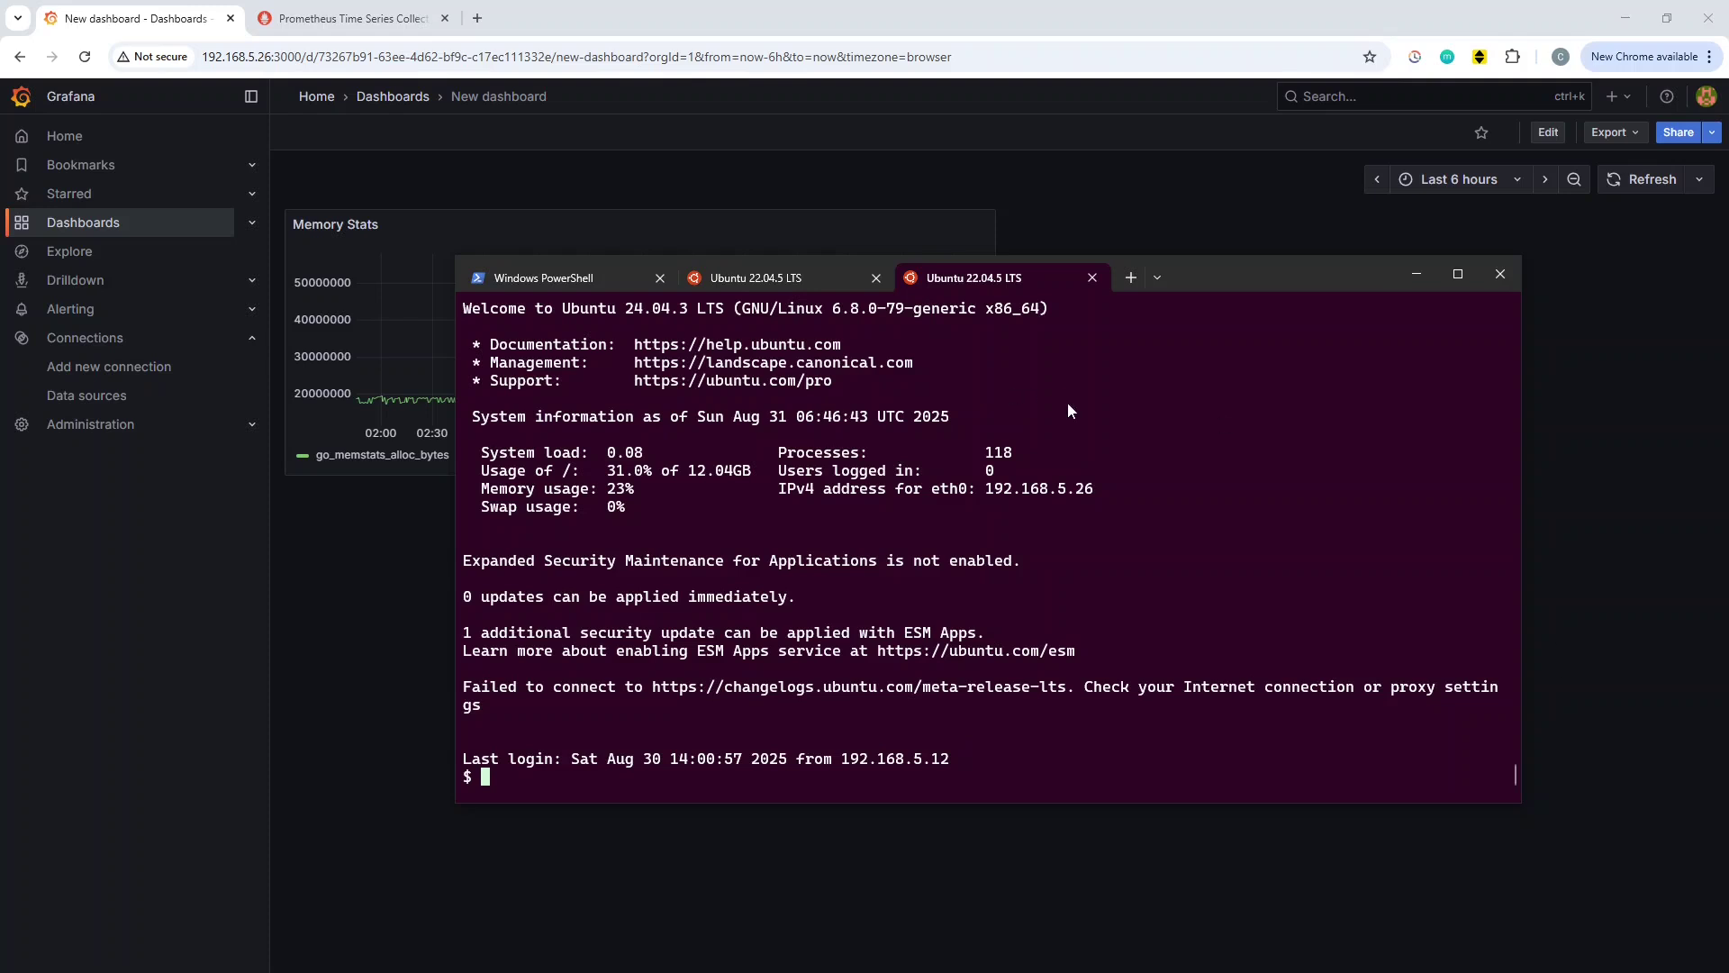
{"action": "scroll", "coordinate": [1116, 527], "scroll_direction": "up", "scroll_amount": 3}
{"action": "scroll", "coordinate": [1116, 527], "scroll_direction": "down", "scroll_amount": 3}
{"action": "type", "text": "sudo docker ps"}
{"action": "key", "text": "Return"}
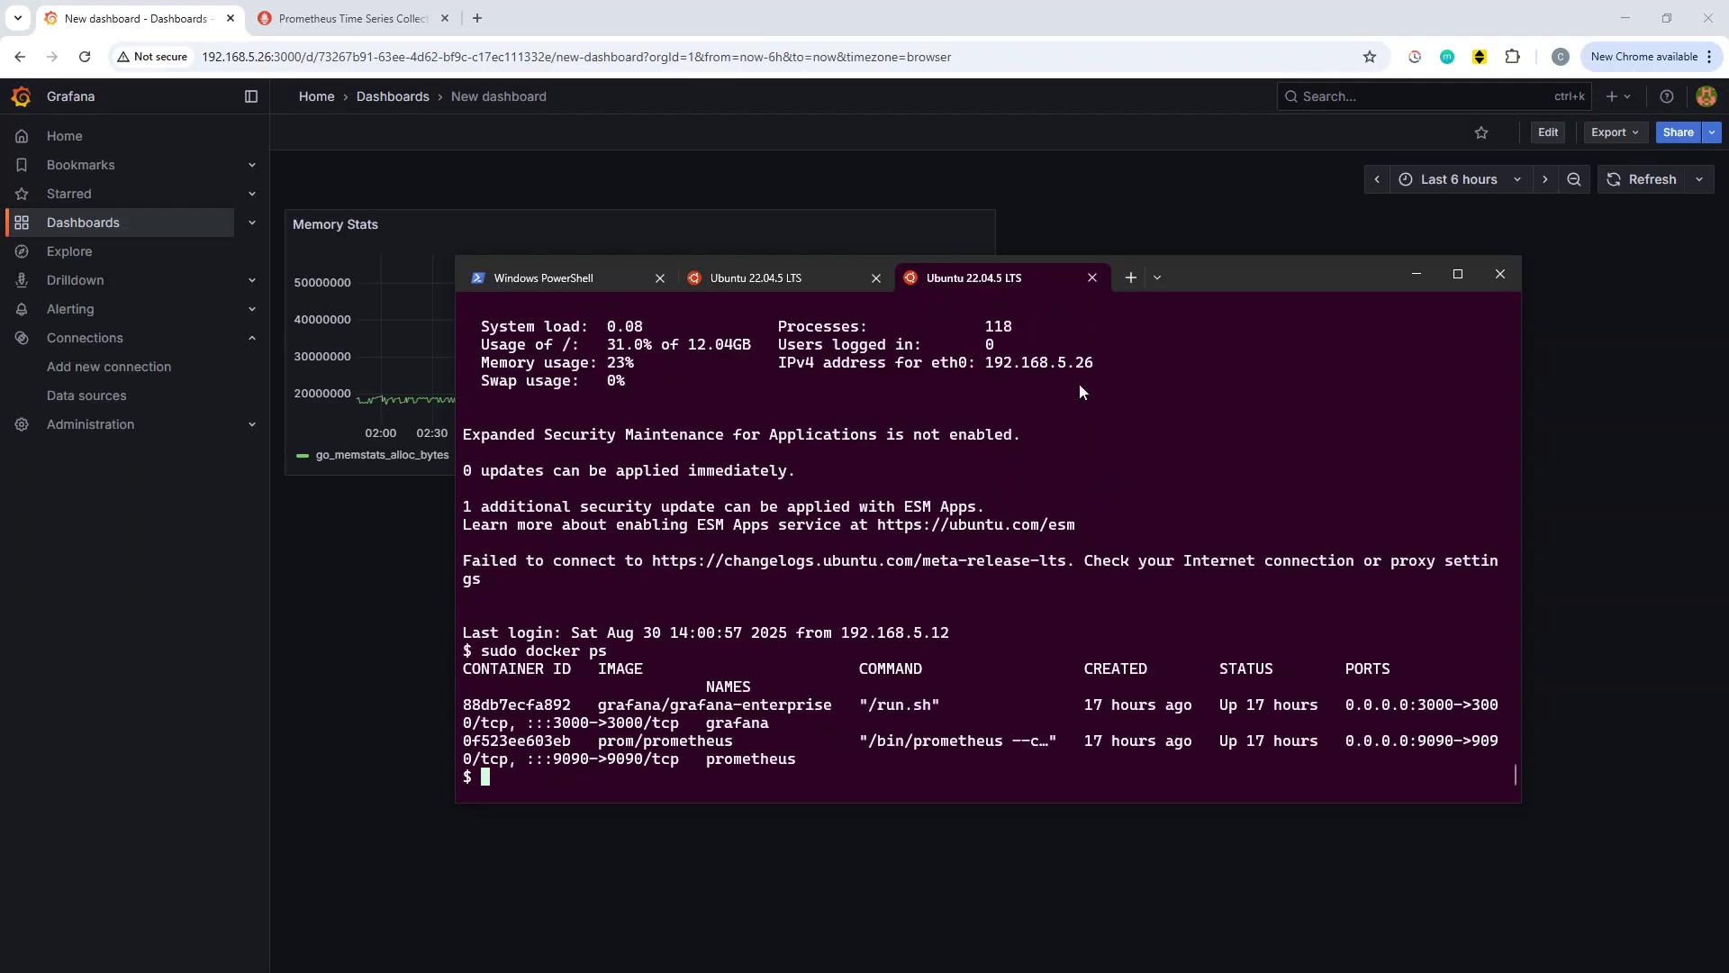
{"action": "left_click_drag", "start_coordinate": [1221, 295], "coordinate": [1051, 233]}
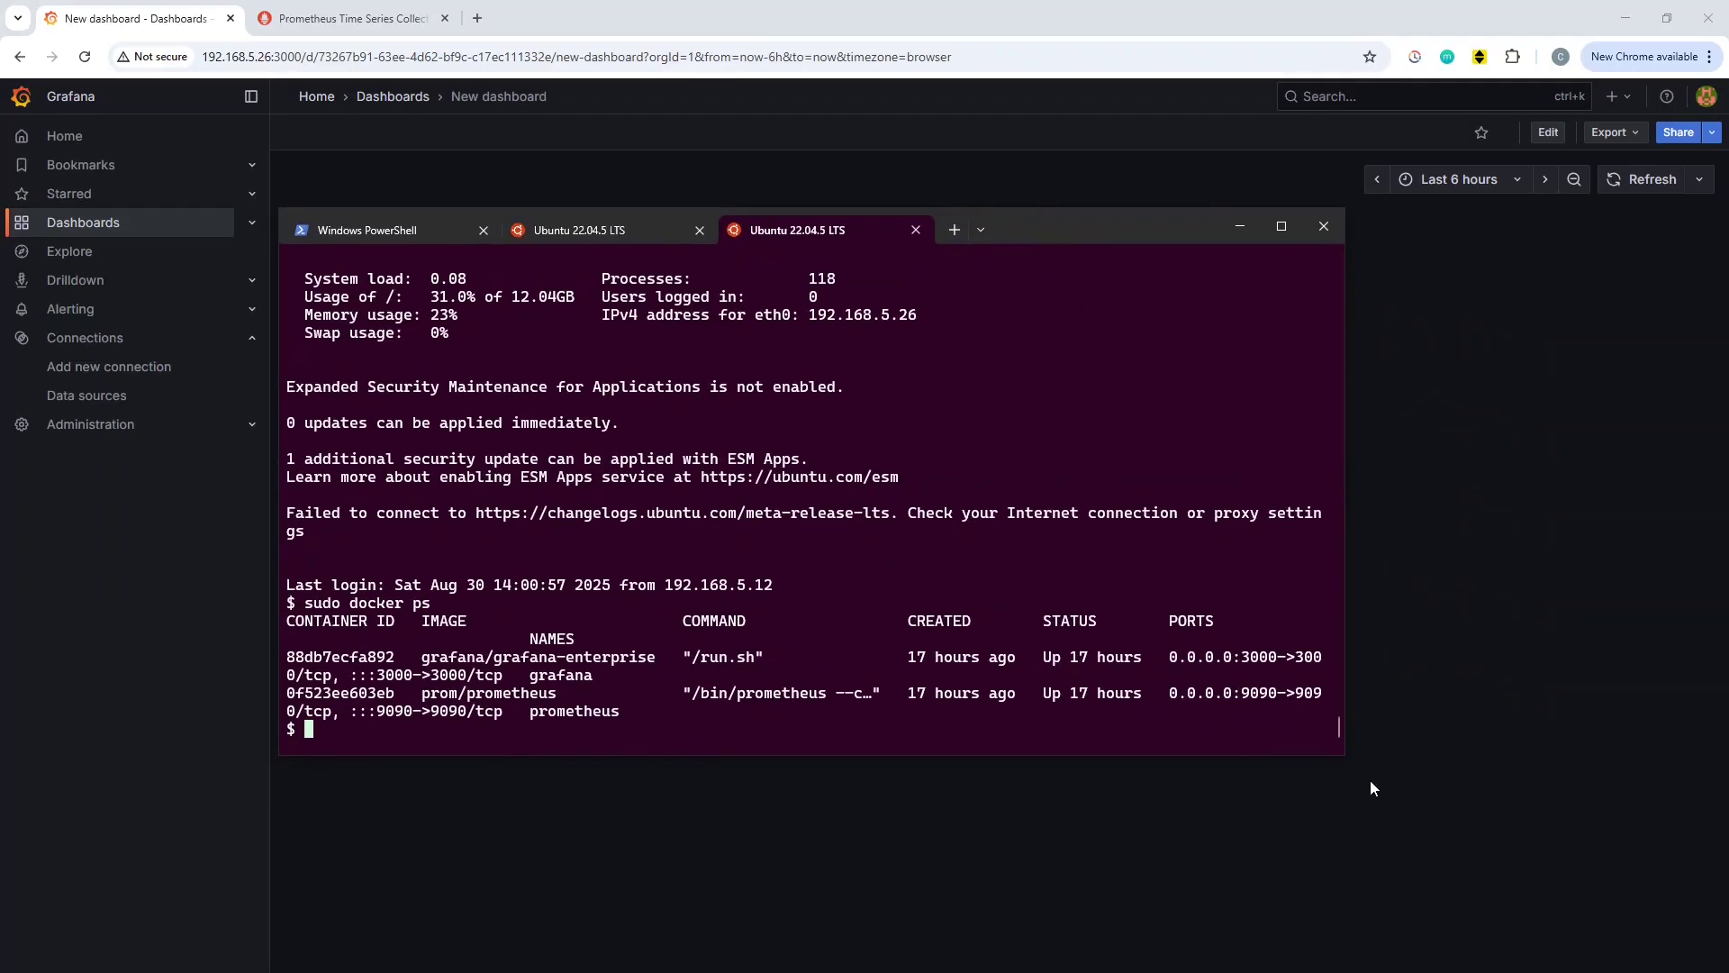
{"action": "left_click_drag", "start_coordinate": [1343, 755], "coordinate": [1695, 835]}
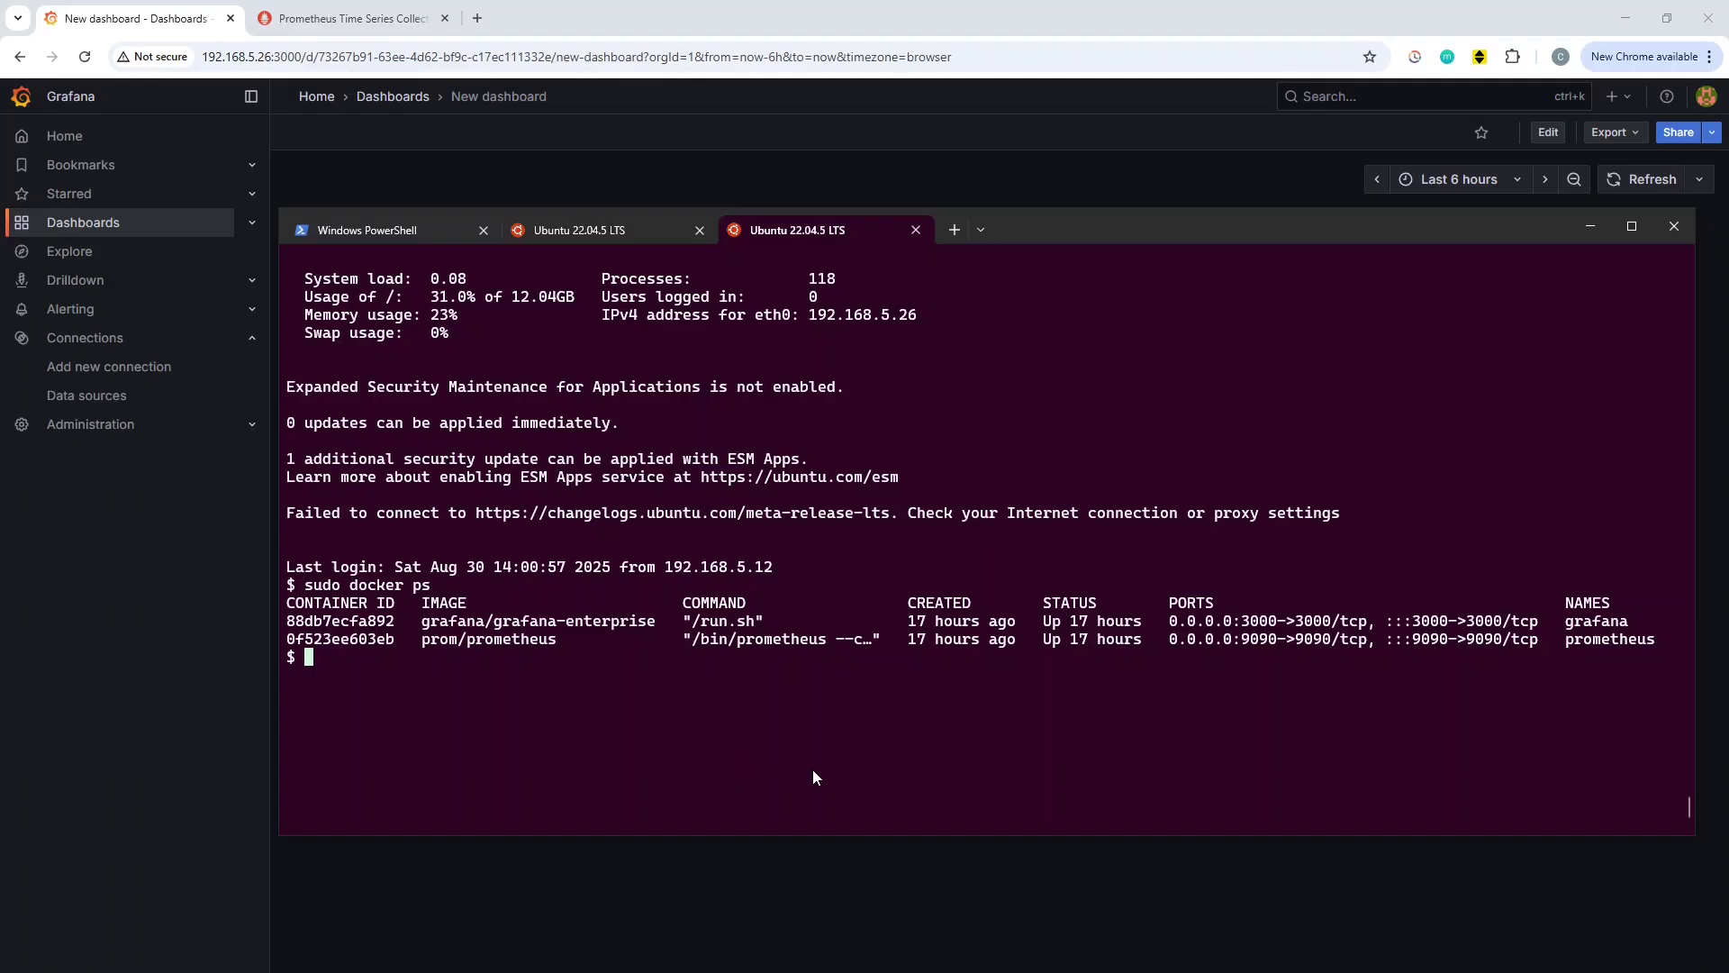
Create a blackbox folder, move into it, and start a new blackbox.yml in nano.
{"action": "type", "text": "pwd"}
{"action": "key", "text": "Return"}
{"action": "type", "text": "mkdir "}
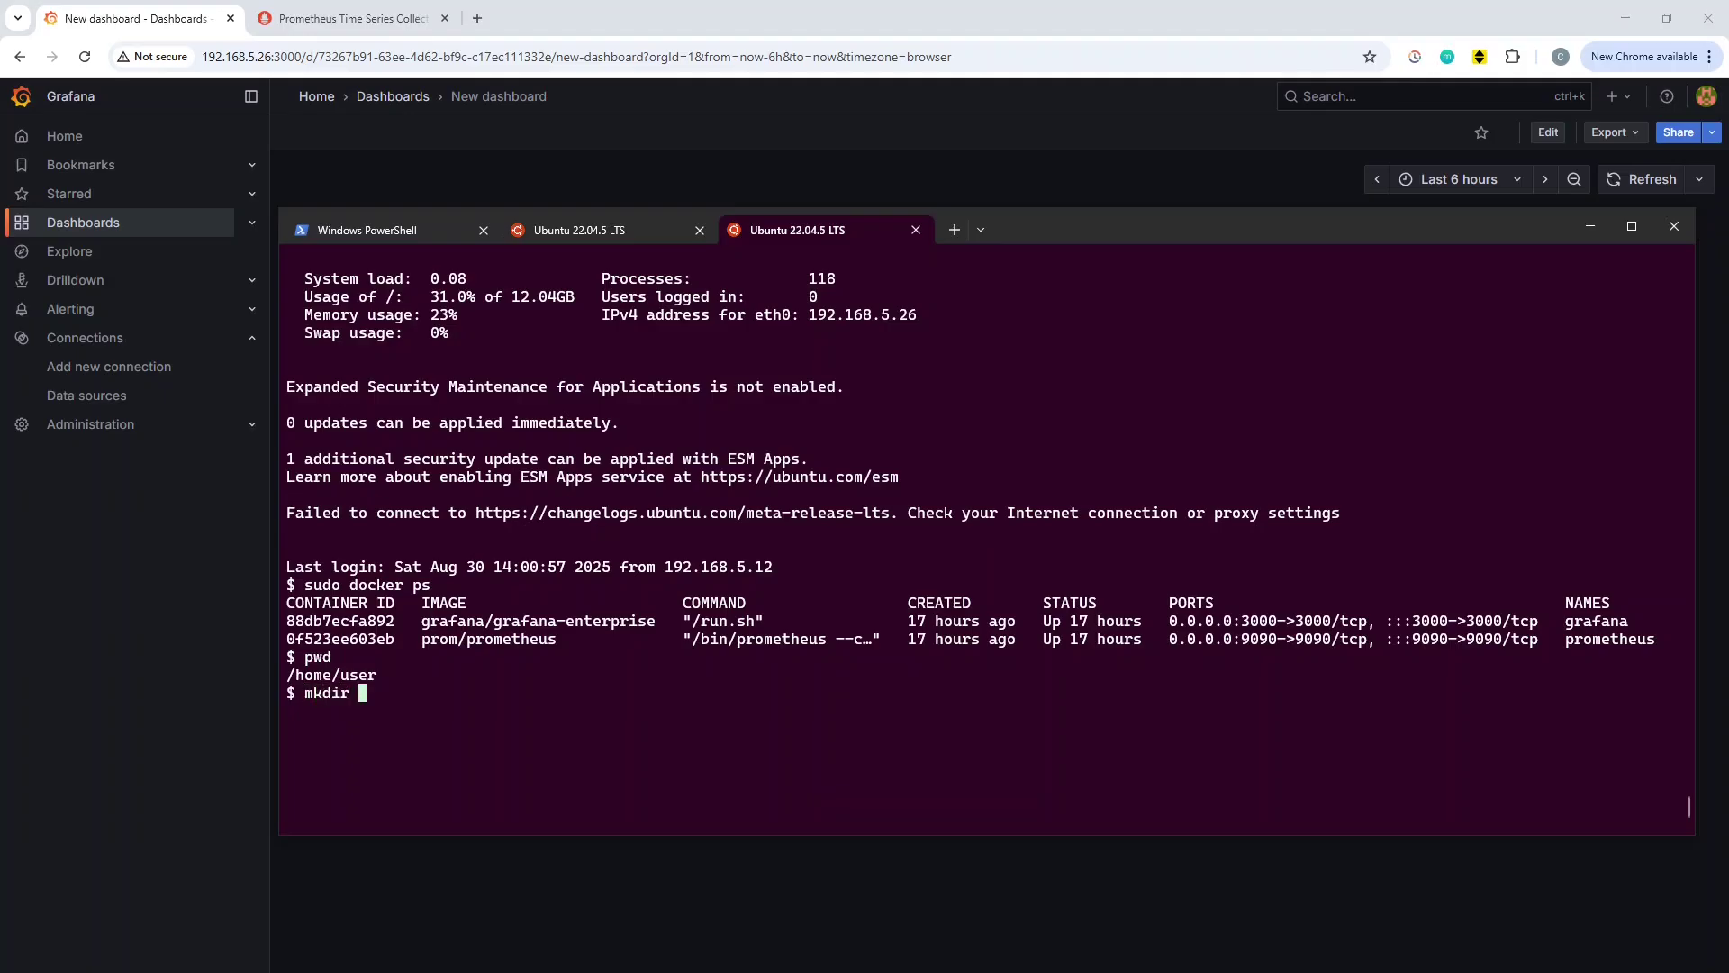
{"action": "type", "text": "blackbox"}
{"action": "key", "text": "Return"}
{"action": "type", "text": "cd blackbox"}
{"action": "key", "text": "Return"}
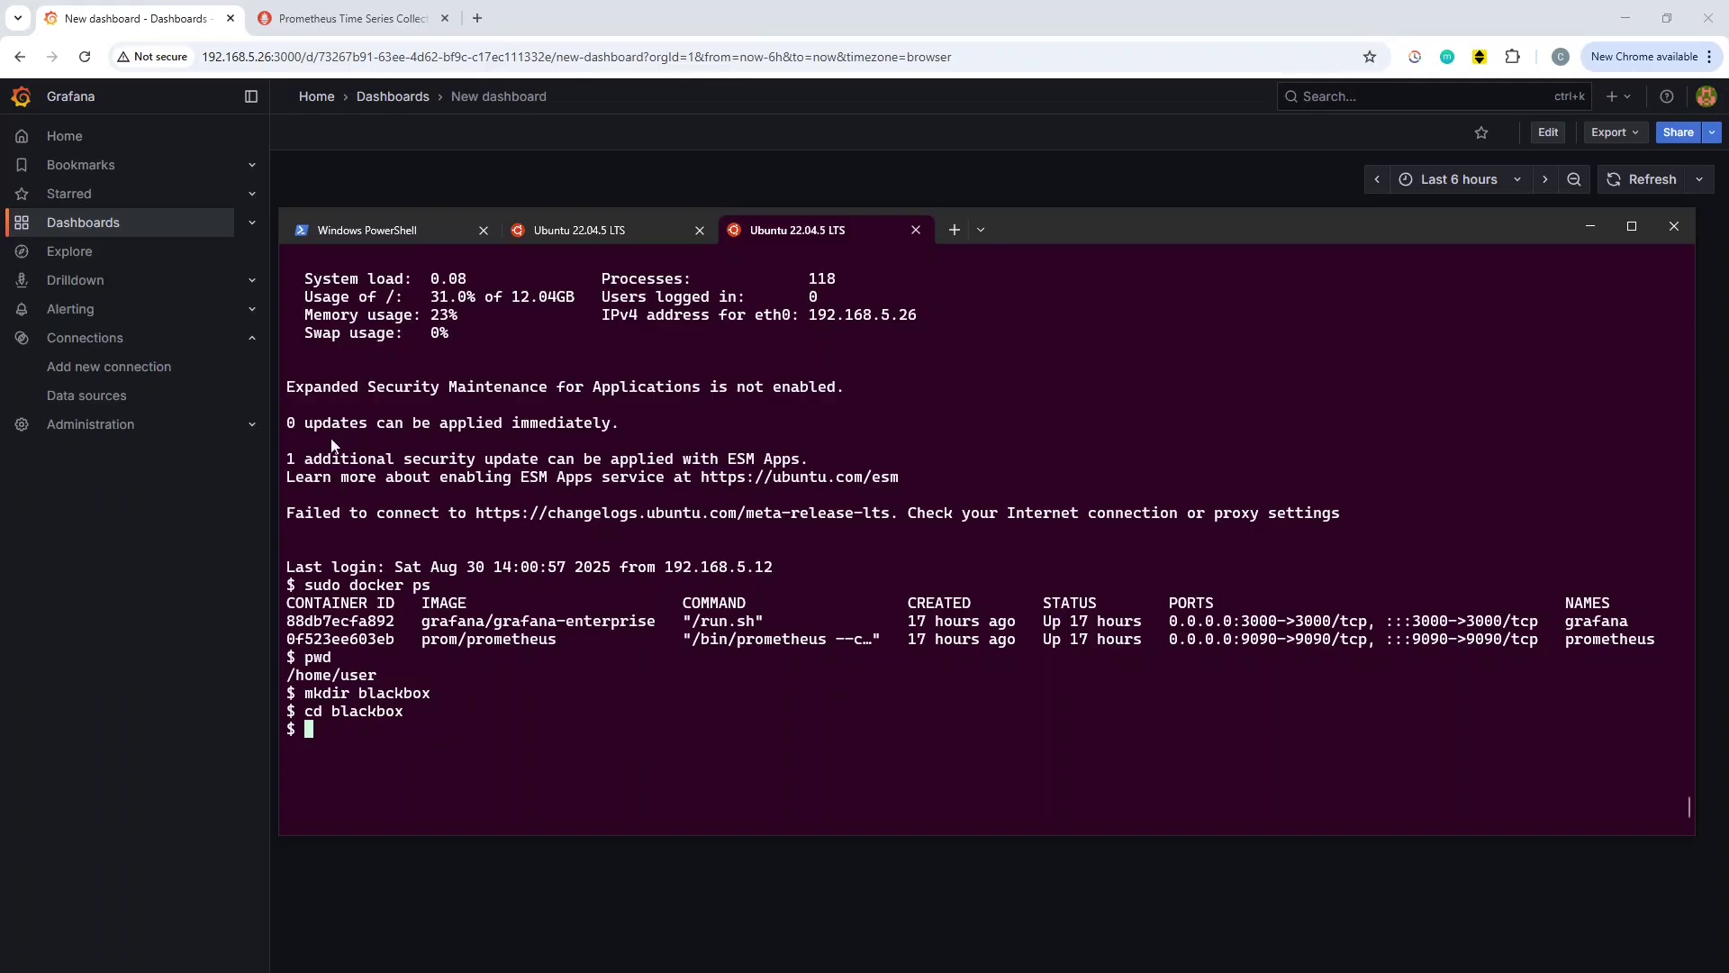
{"action": "type", "text": "nano blackbox.yml"}
{"action": "key", "text": "Return"}
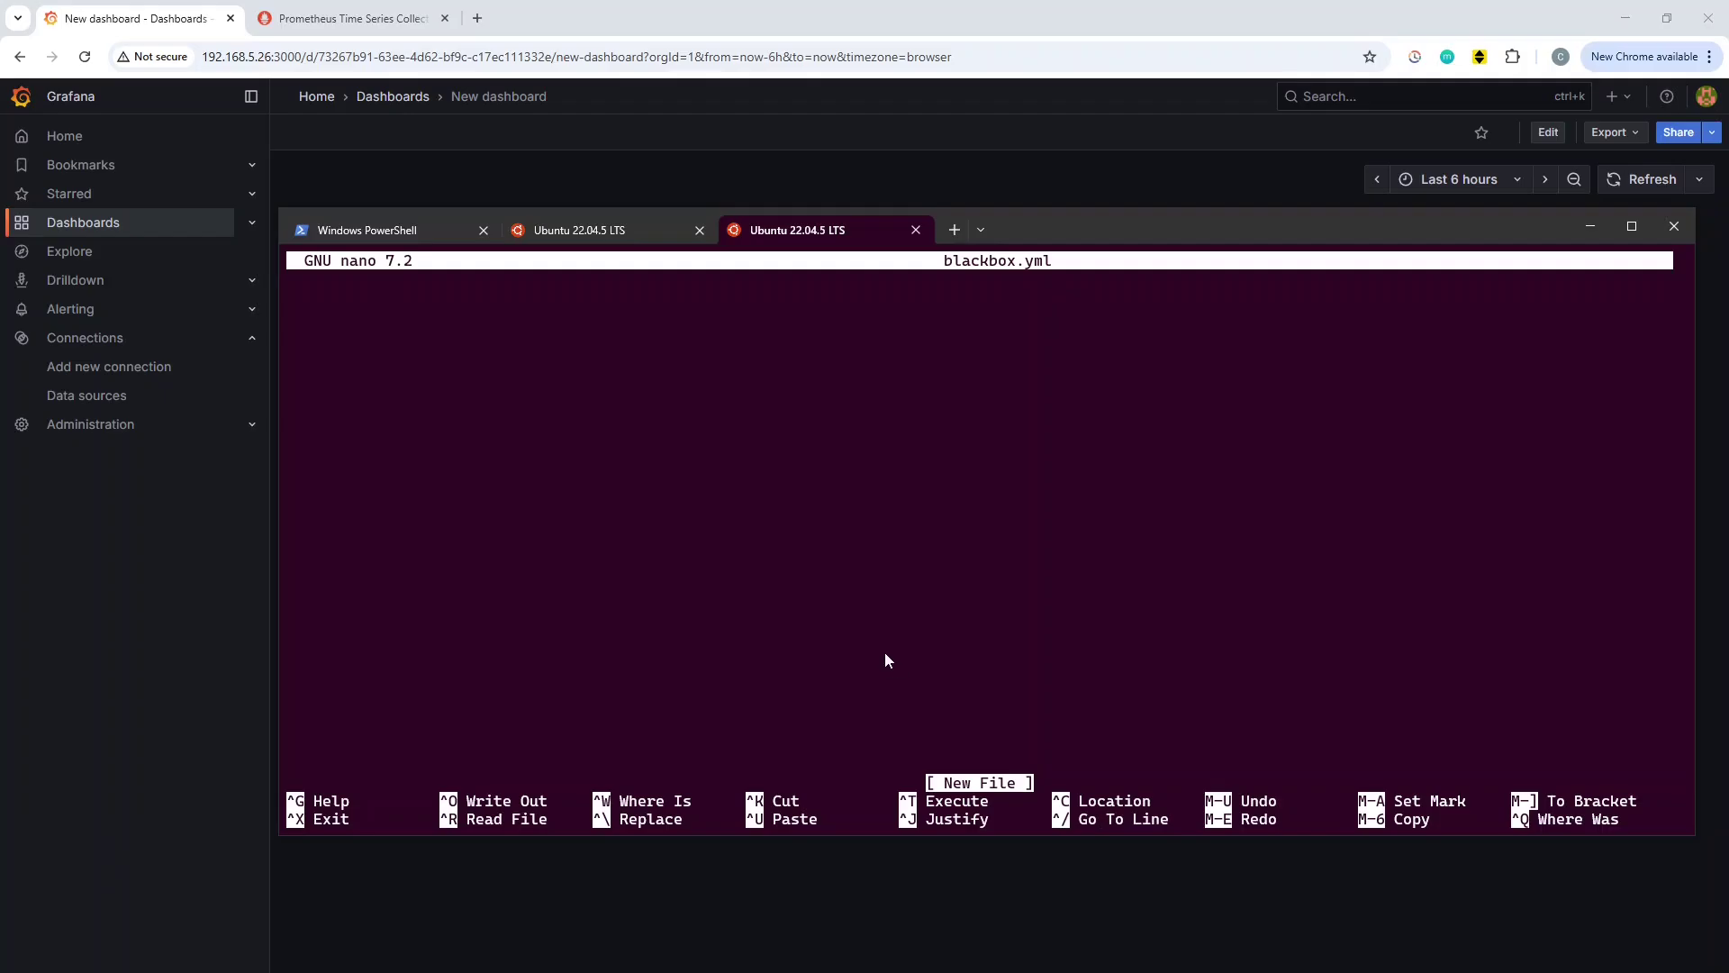
Paste the http_simple and tcp_simple module config into blackbox.yml, save it, and exit nano.
{"action": "right_click", "coordinate": [971, 401]}
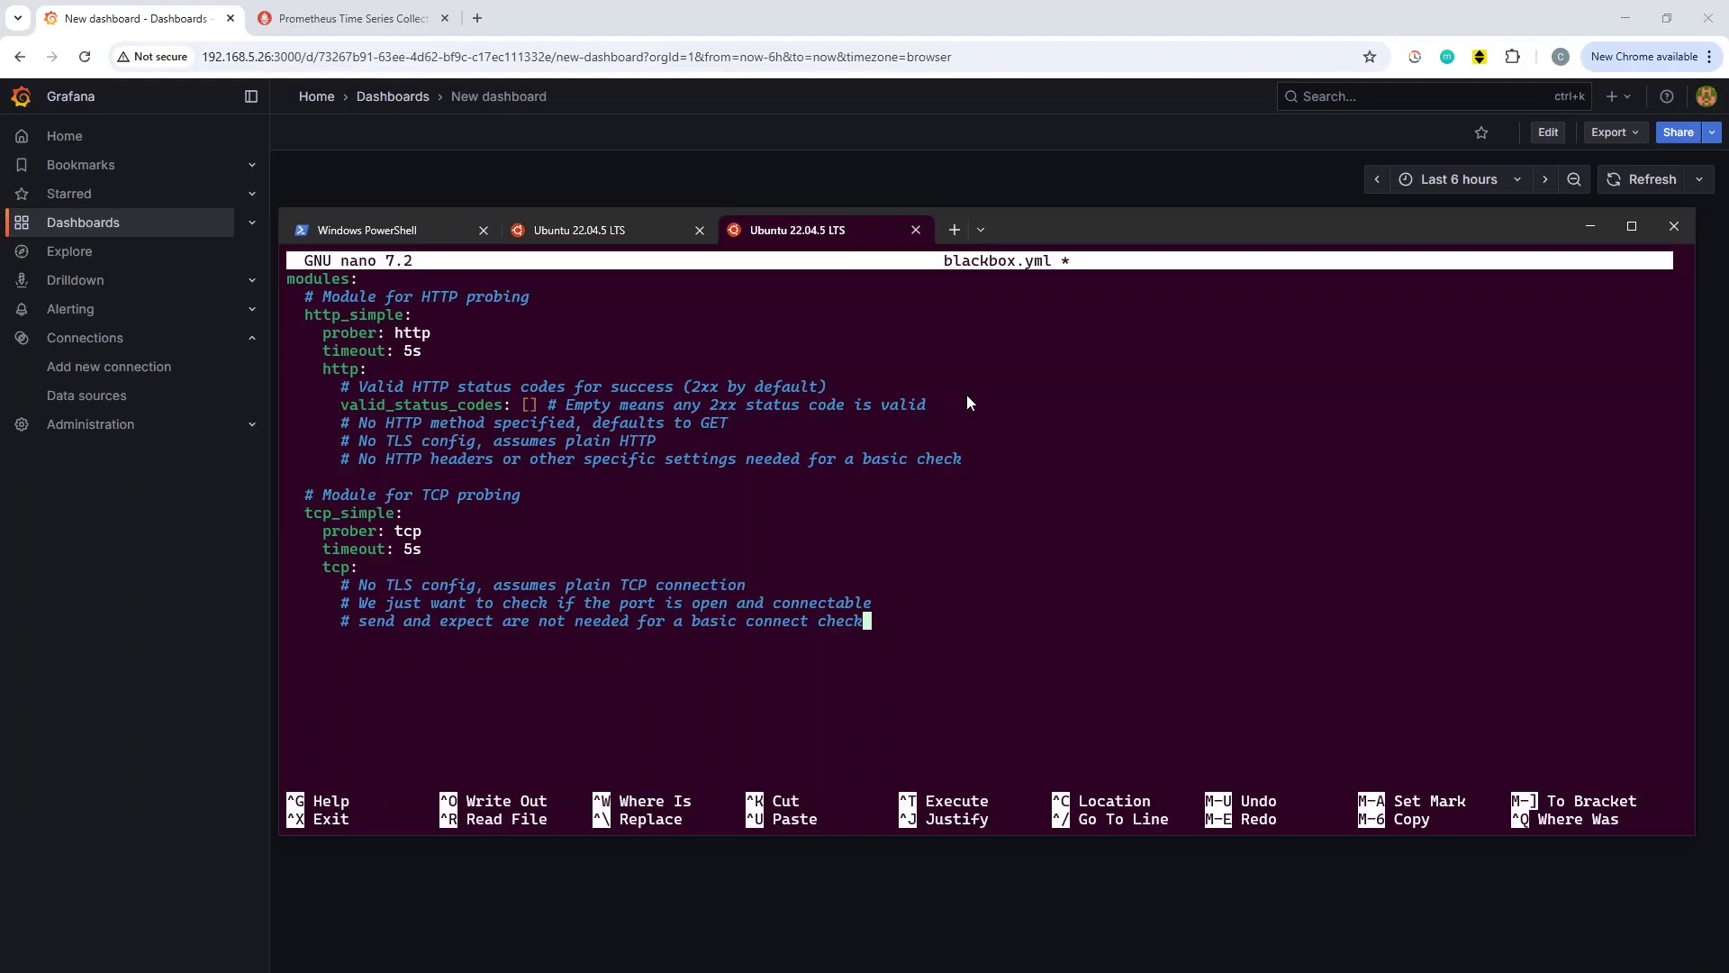
{"action": "key", "text": "ctrl+o"}
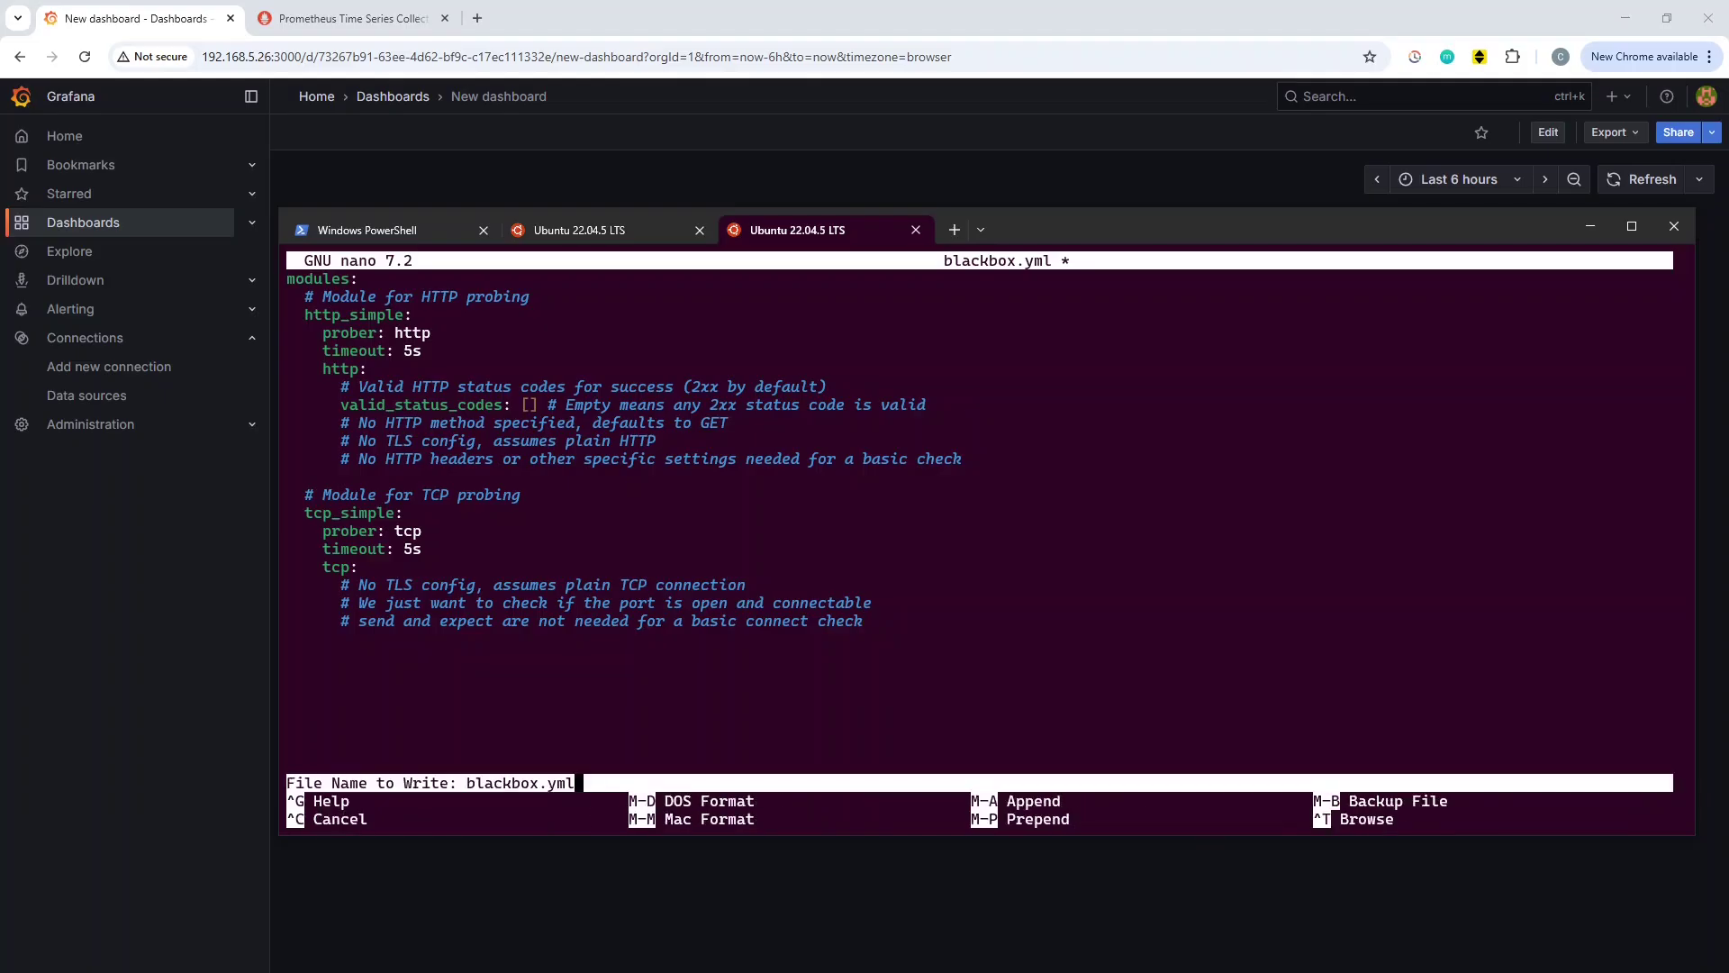
{"action": "key", "text": "Return"}
{"action": "key", "text": "ctrl+x"}
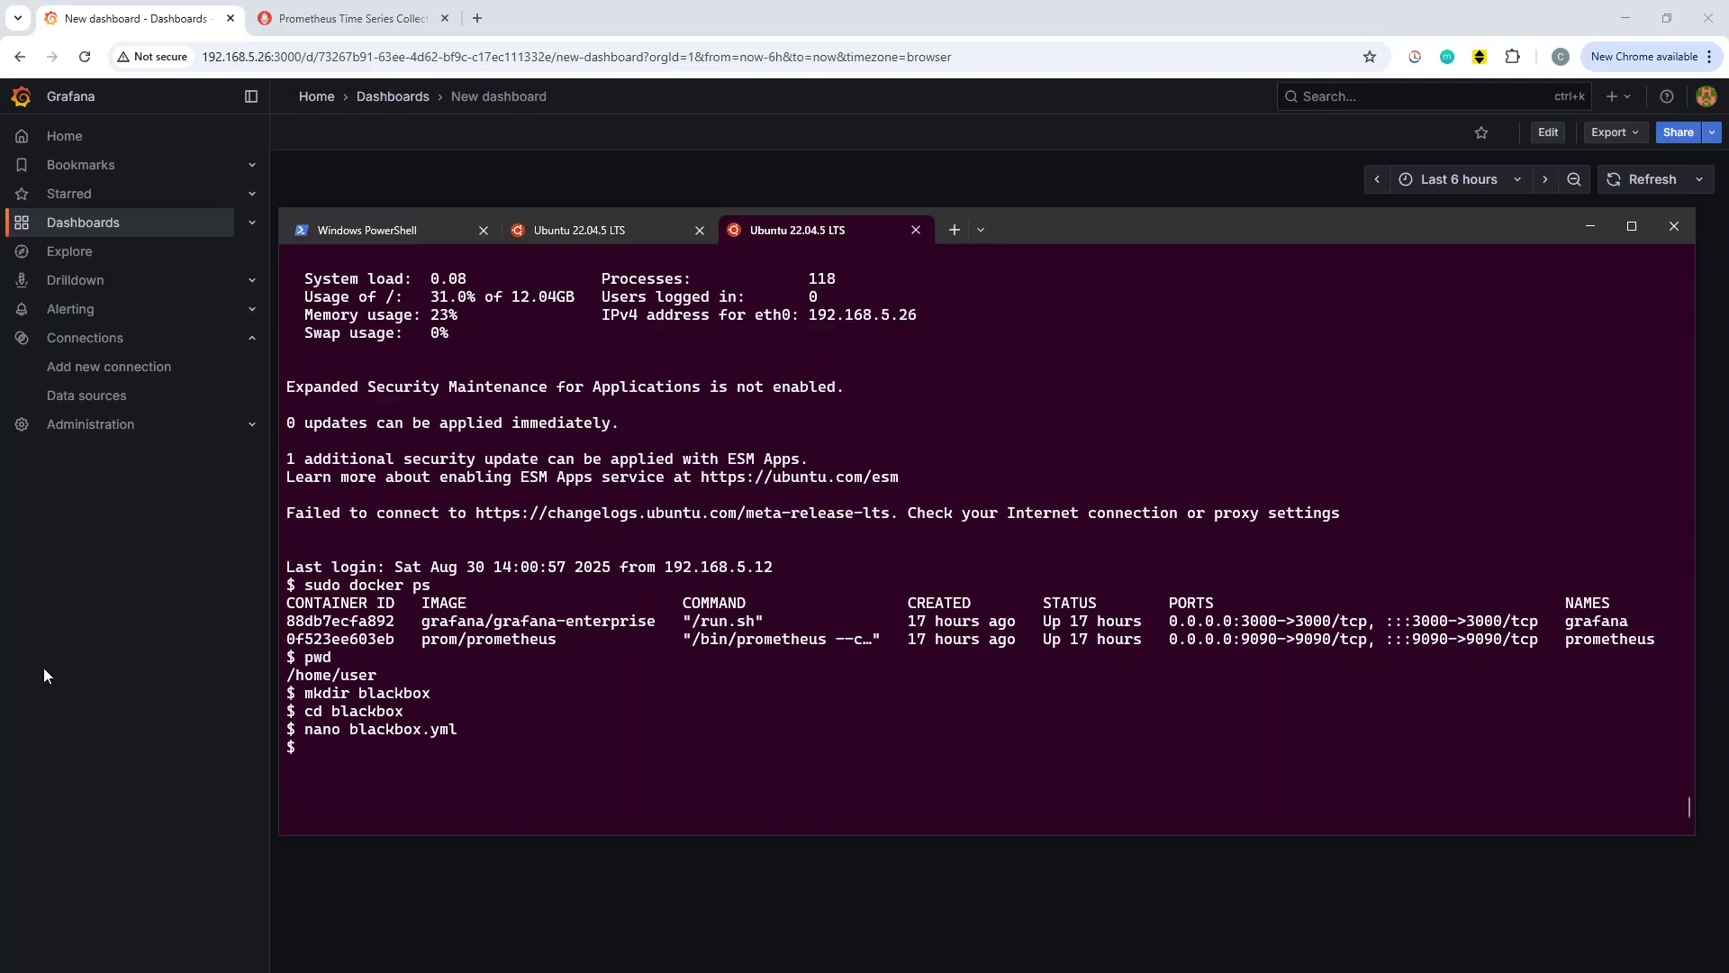
Run the blackbox_exporter docker run command on port 9115, retrying with sudo after permission denied.
{"action": "key", "text": "ctrl+v"}
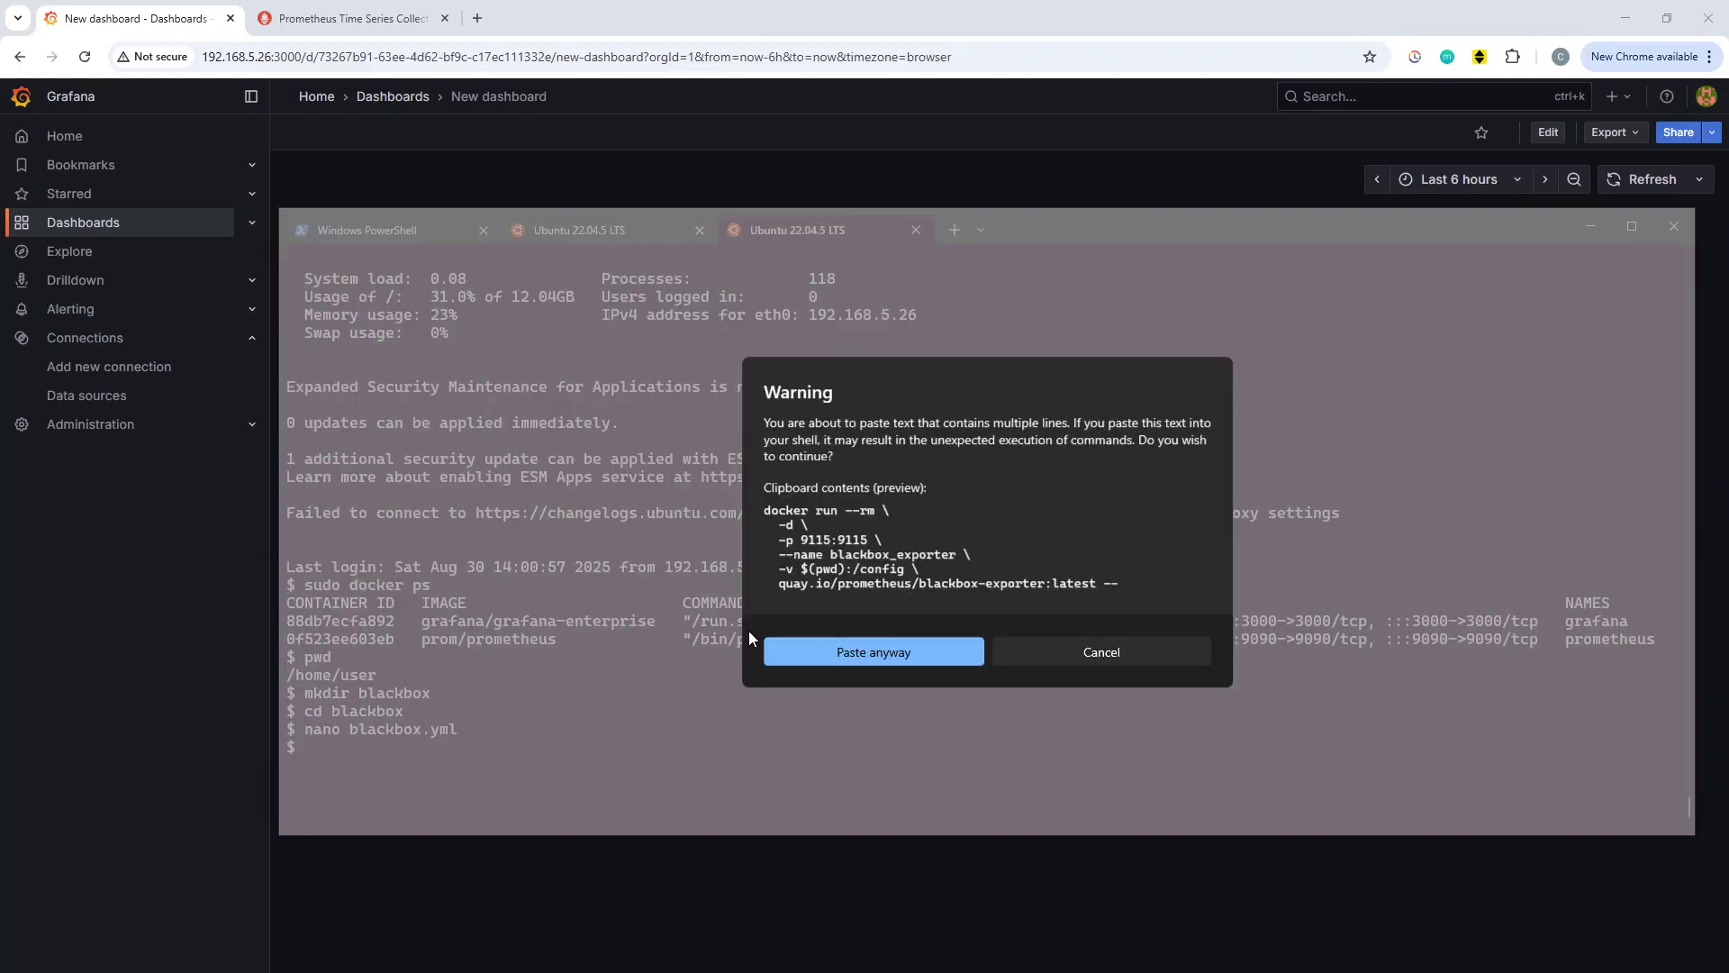
{"action": "left_click", "coordinate": [854, 661]}
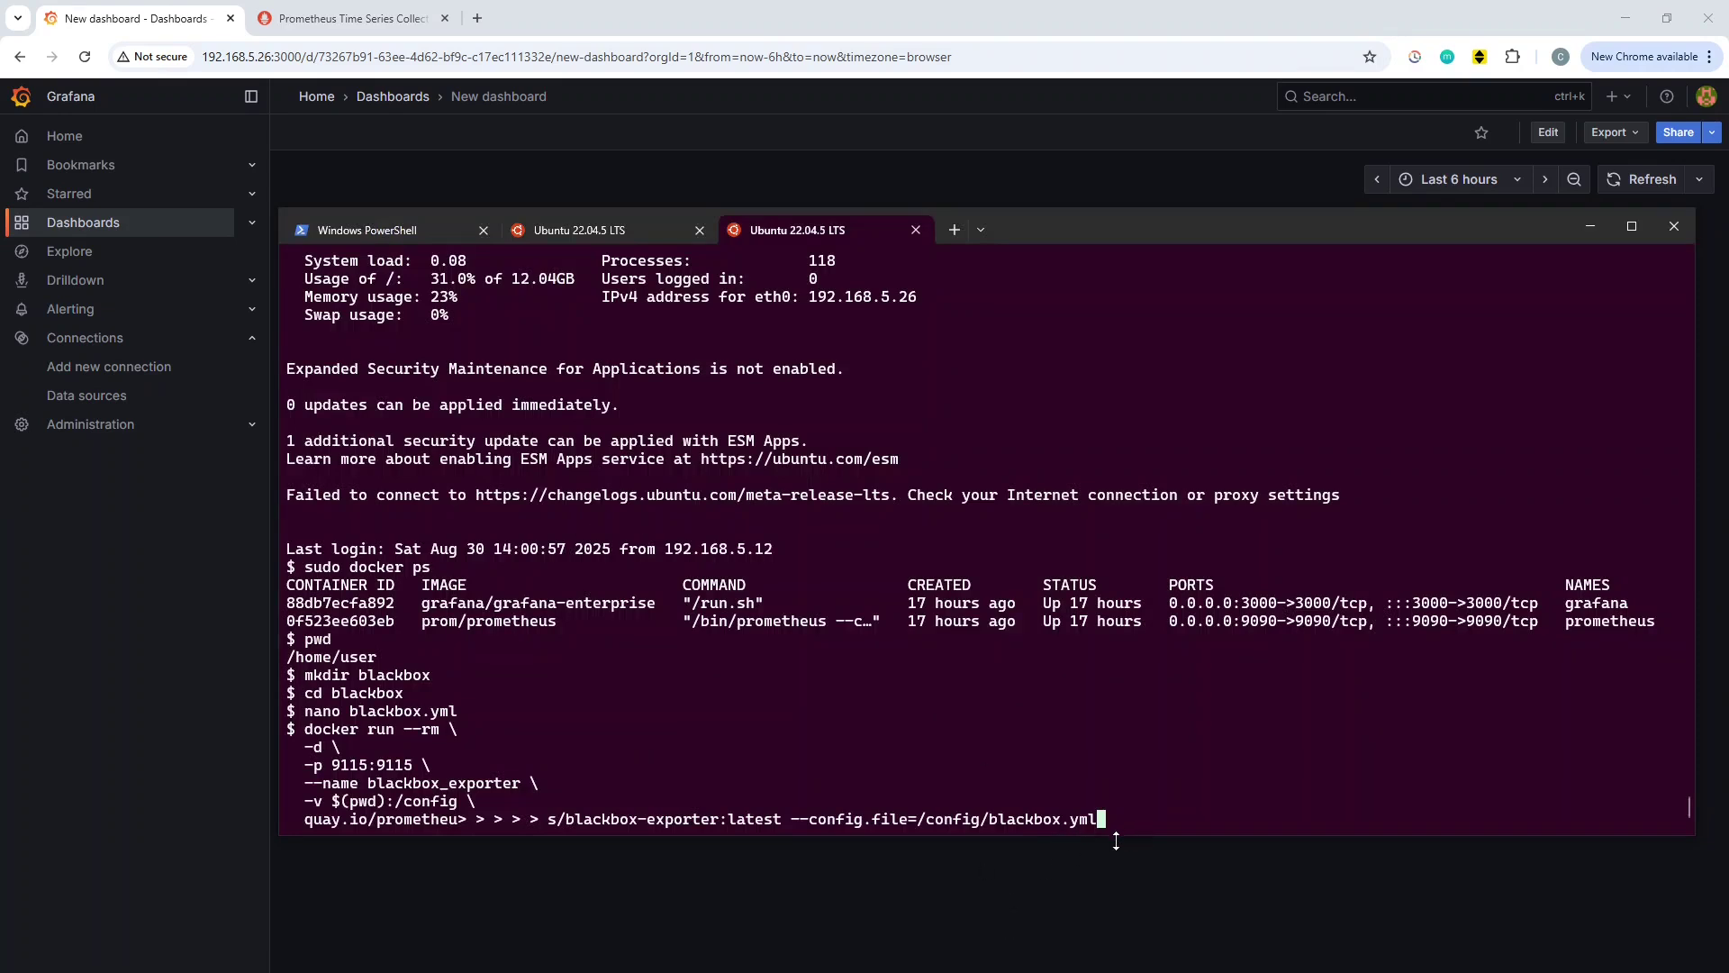
{"action": "key", "text": "Return"}
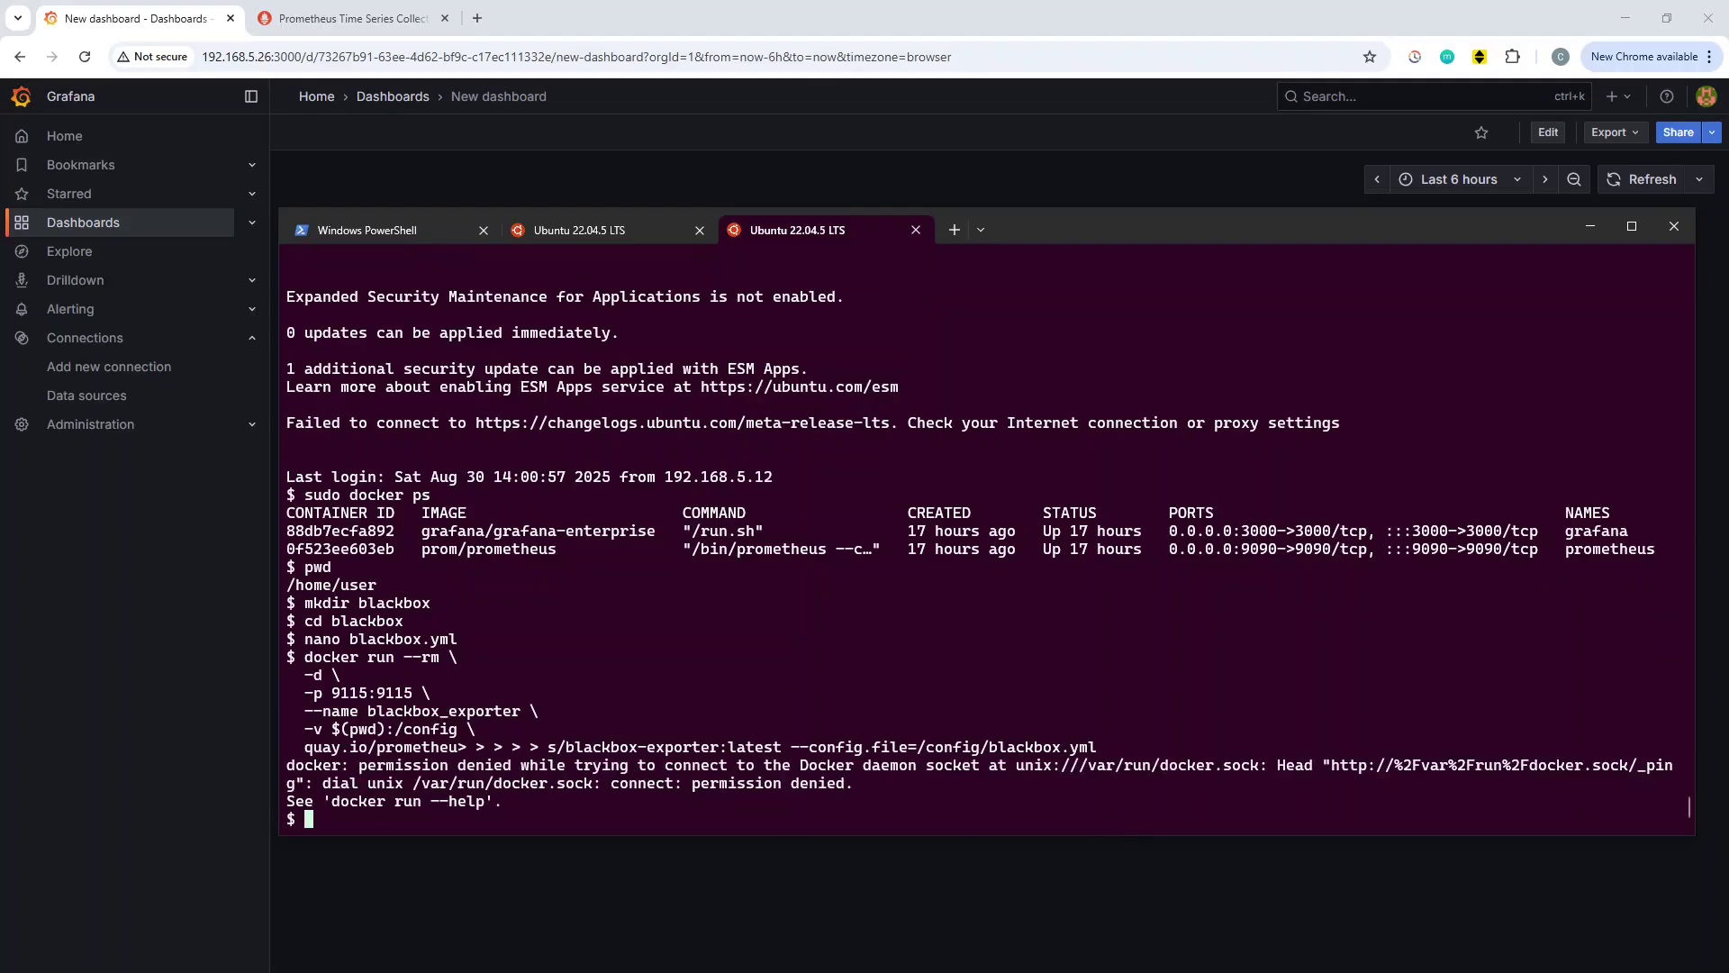
{"action": "key", "text": "Up"}
{"action": "key", "text": "BackSpace"}
{"action": "key", "text": "BackSpace"}
{"action": "key", "text": "BackSpace"}
{"action": "key", "text": "BackSpace"}
{"action": "type", "text": "sudo"}
{"action": "key", "text": "ctrl+v"}
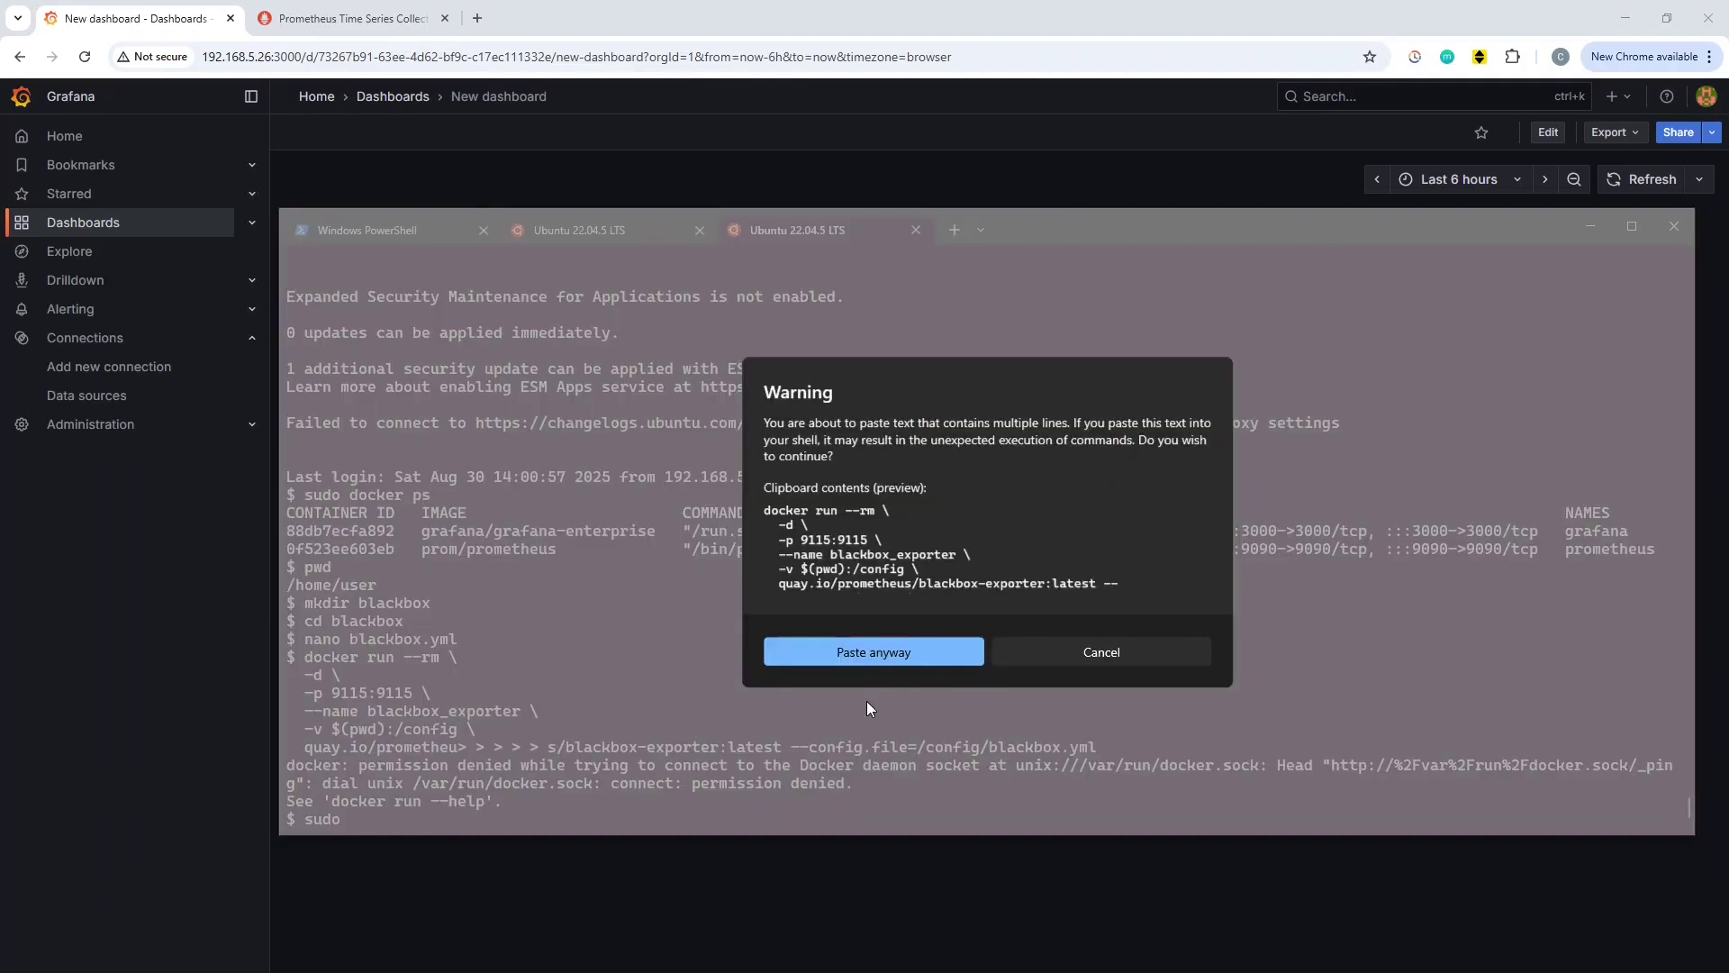
{"action": "left_click", "coordinate": [901, 650]}
{"action": "key", "text": "Return"}
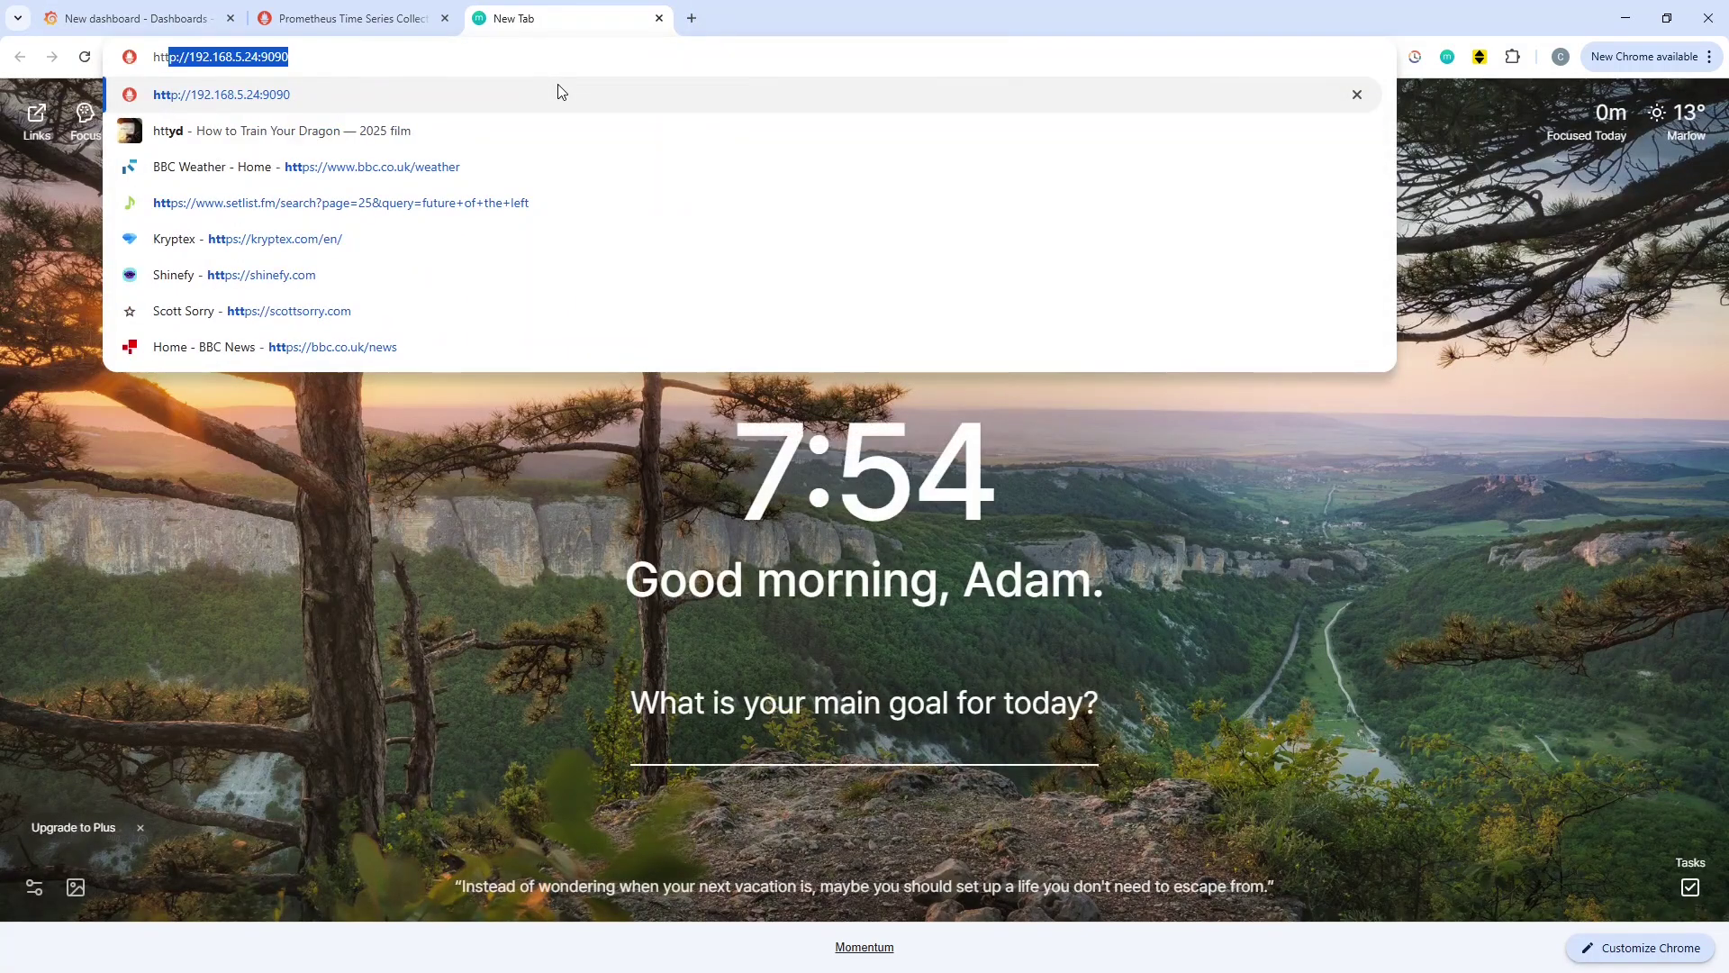
Open the blackbox exporter's http_simple probe page on 192.168.5.26 in Chrome.
{"action": "type", "text": "p:"}
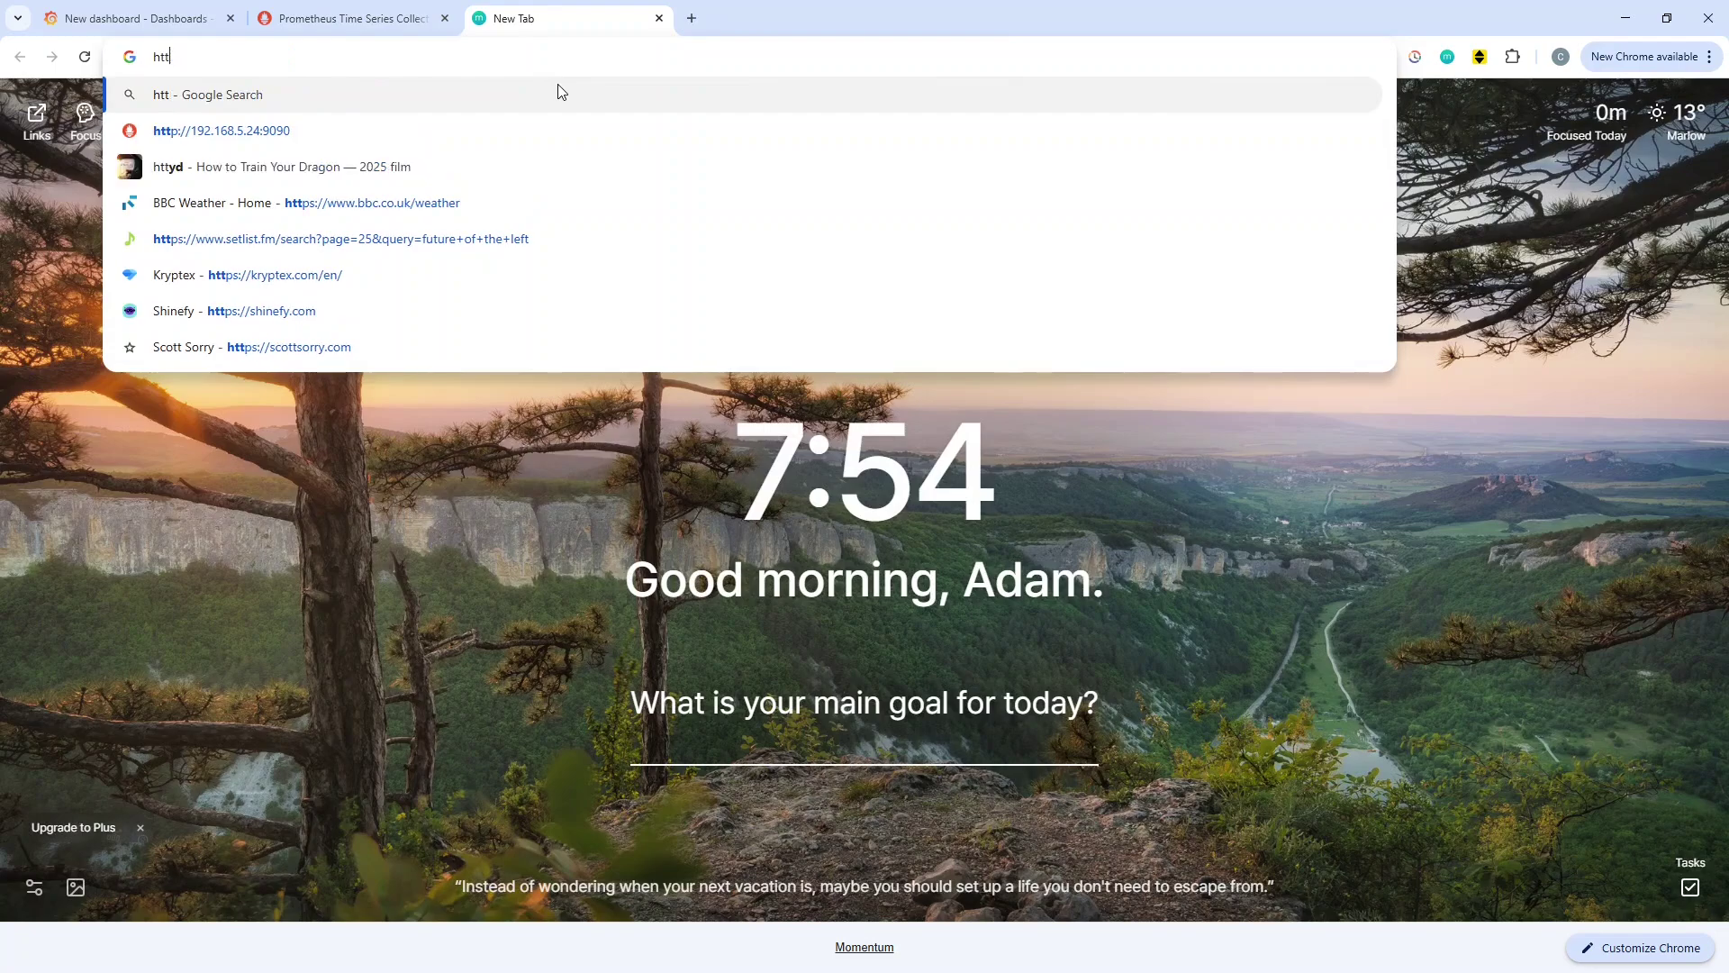
{"action": "type", "text": "//"}
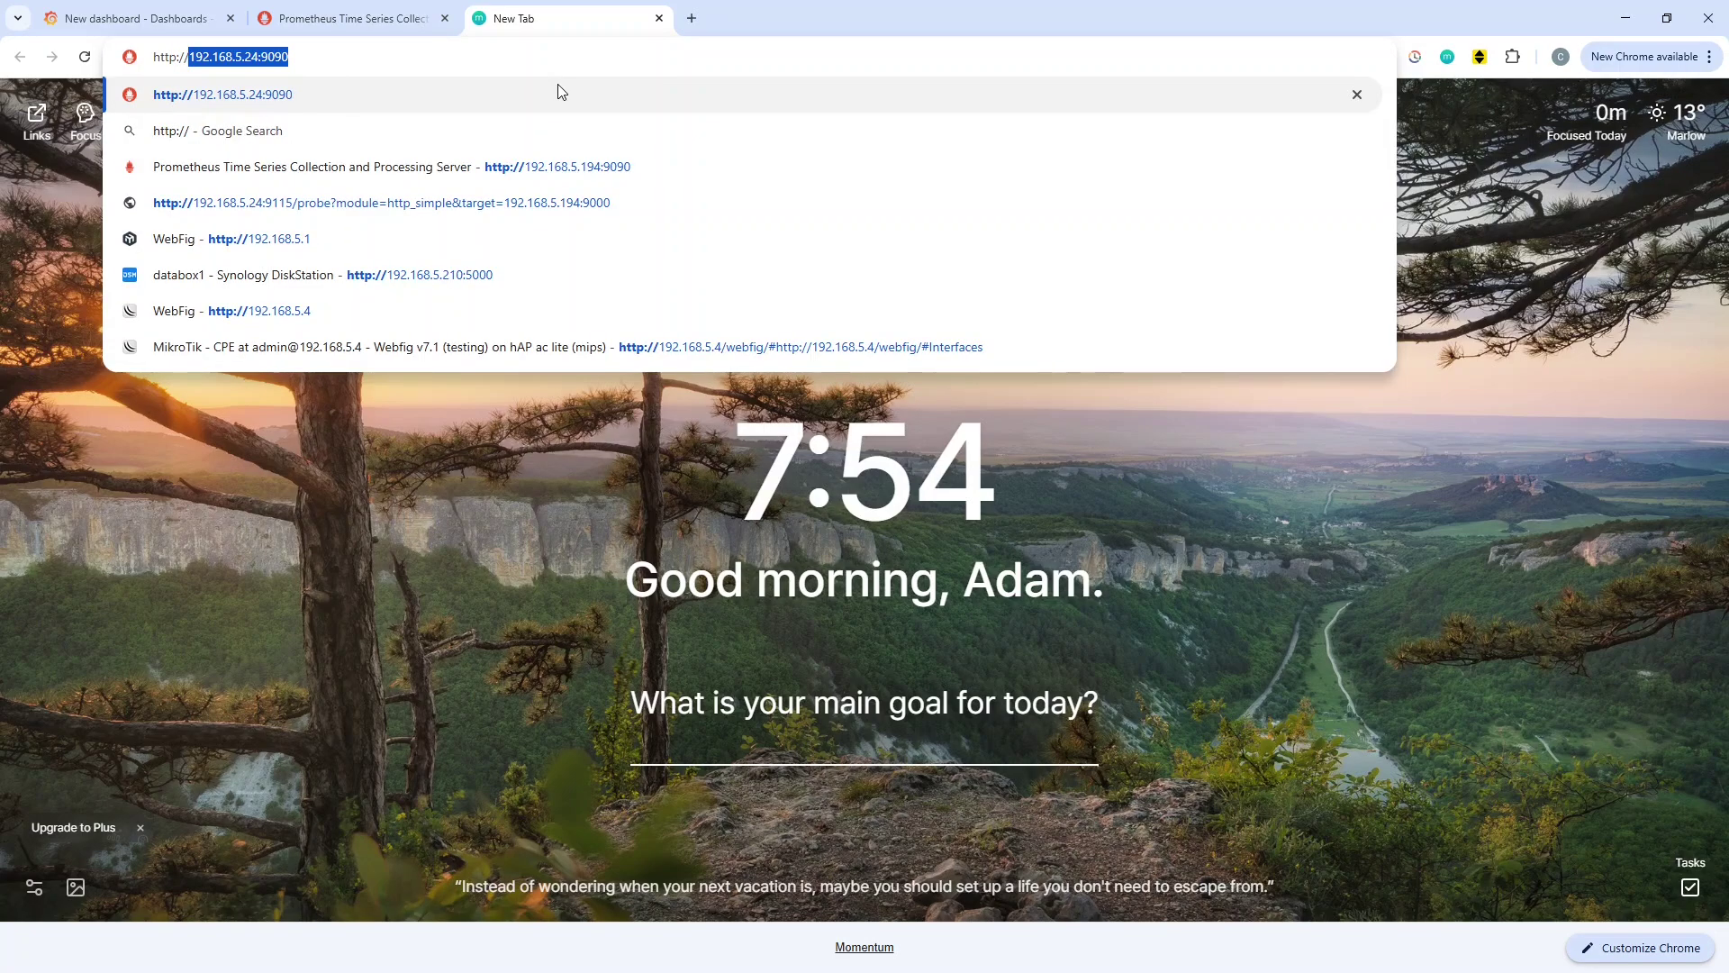
{"action": "type", "text": "192.168."}
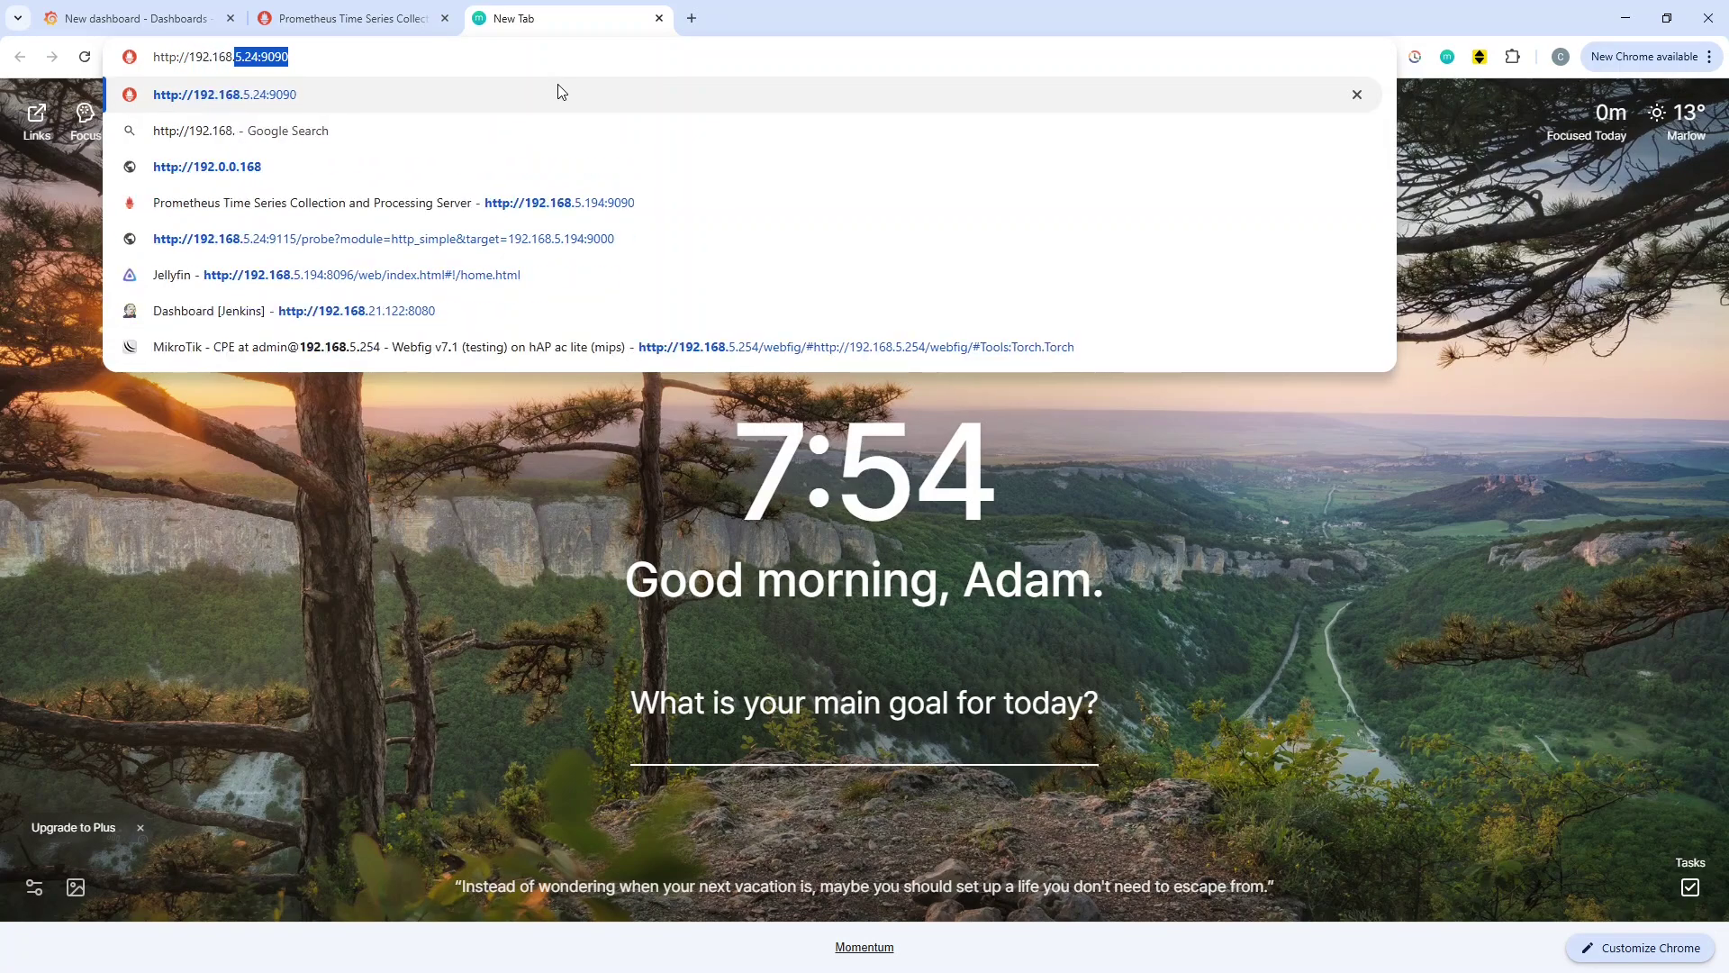
{"action": "type", "text": "5.26"}
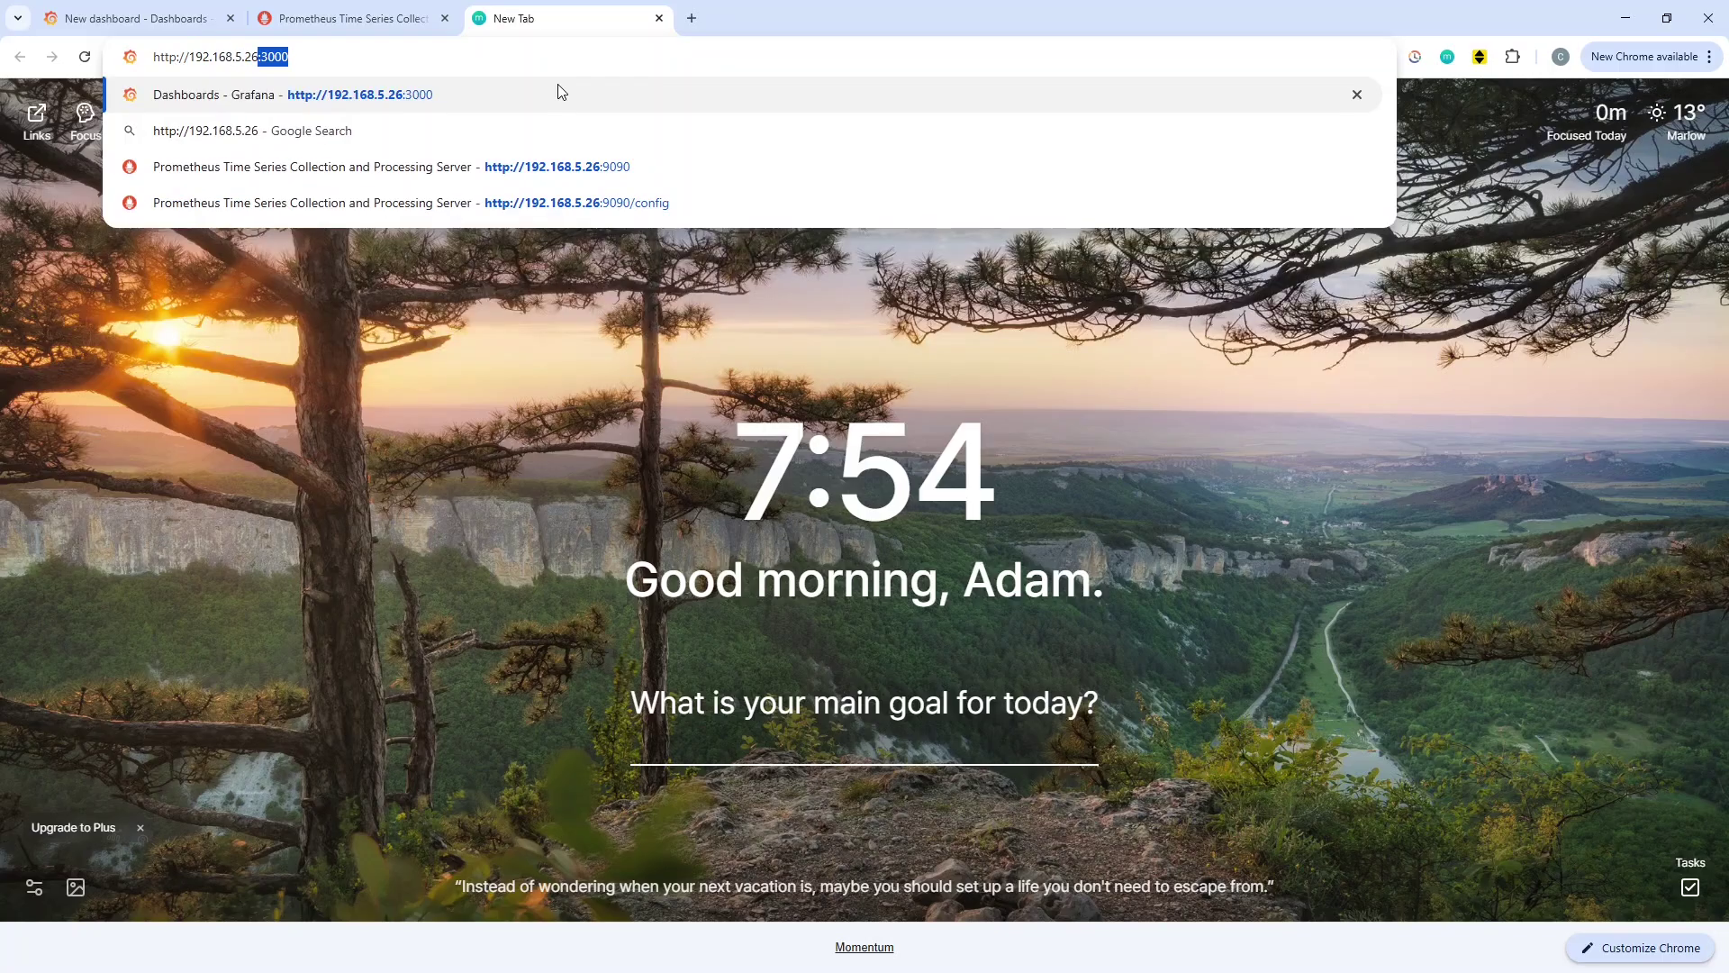
{"action": "type", "text": ":9115/probe?module=http_simple&target=192.168.5.194:9000"}
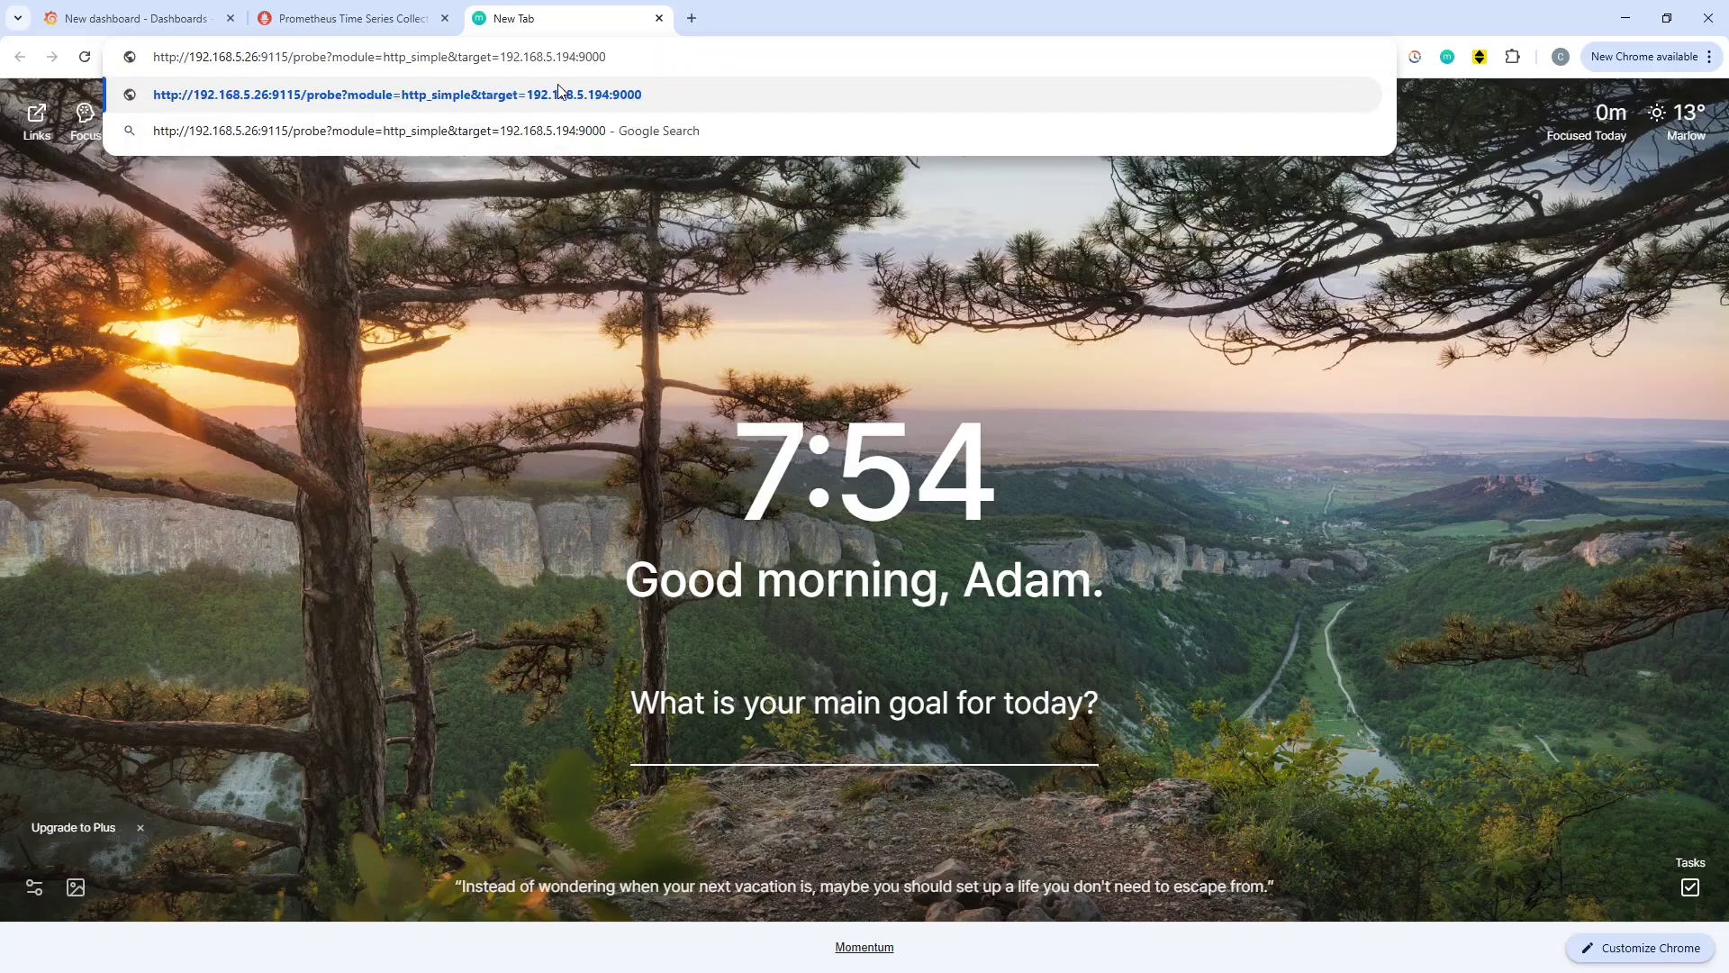
{"action": "key", "text": "Return"}
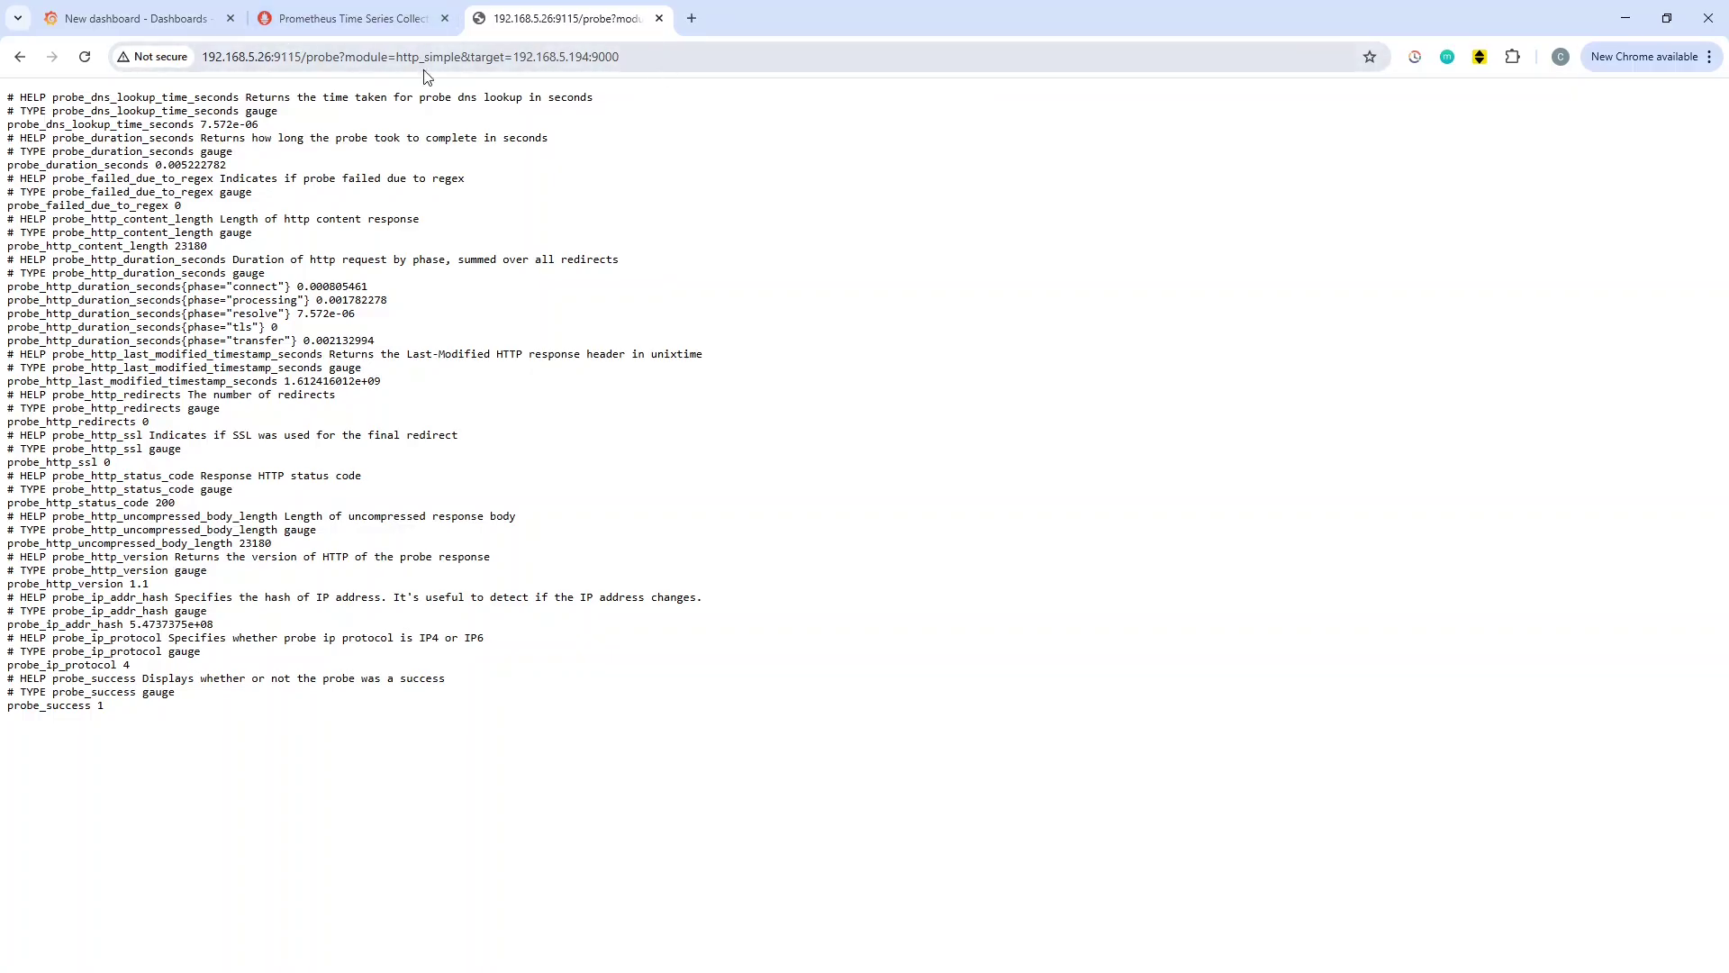
Switch the probe URL's module to tcp_simple for target 192.168.5.194:9000 and load it.
{"action": "left_click", "coordinate": [448, 58]}
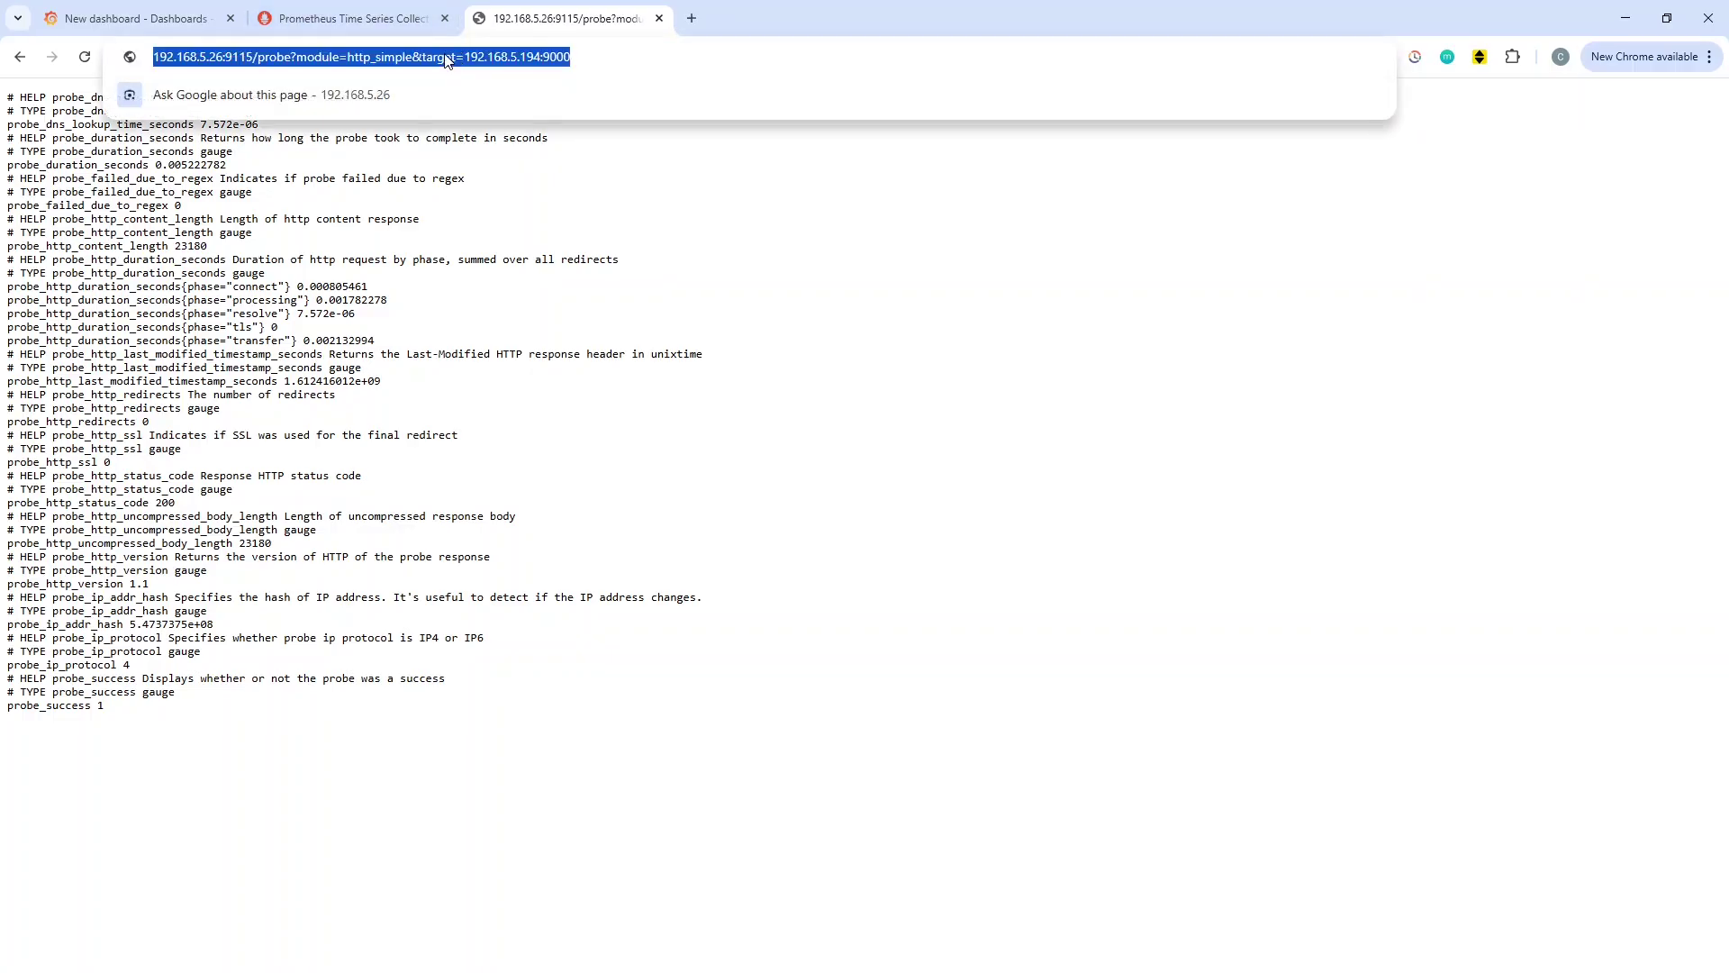
{"action": "left_click", "coordinate": [415, 57]}
{"action": "key", "text": "BackSpace"}
{"action": "key", "text": "BackSpace"}
{"action": "key", "text": "BackSpace"}
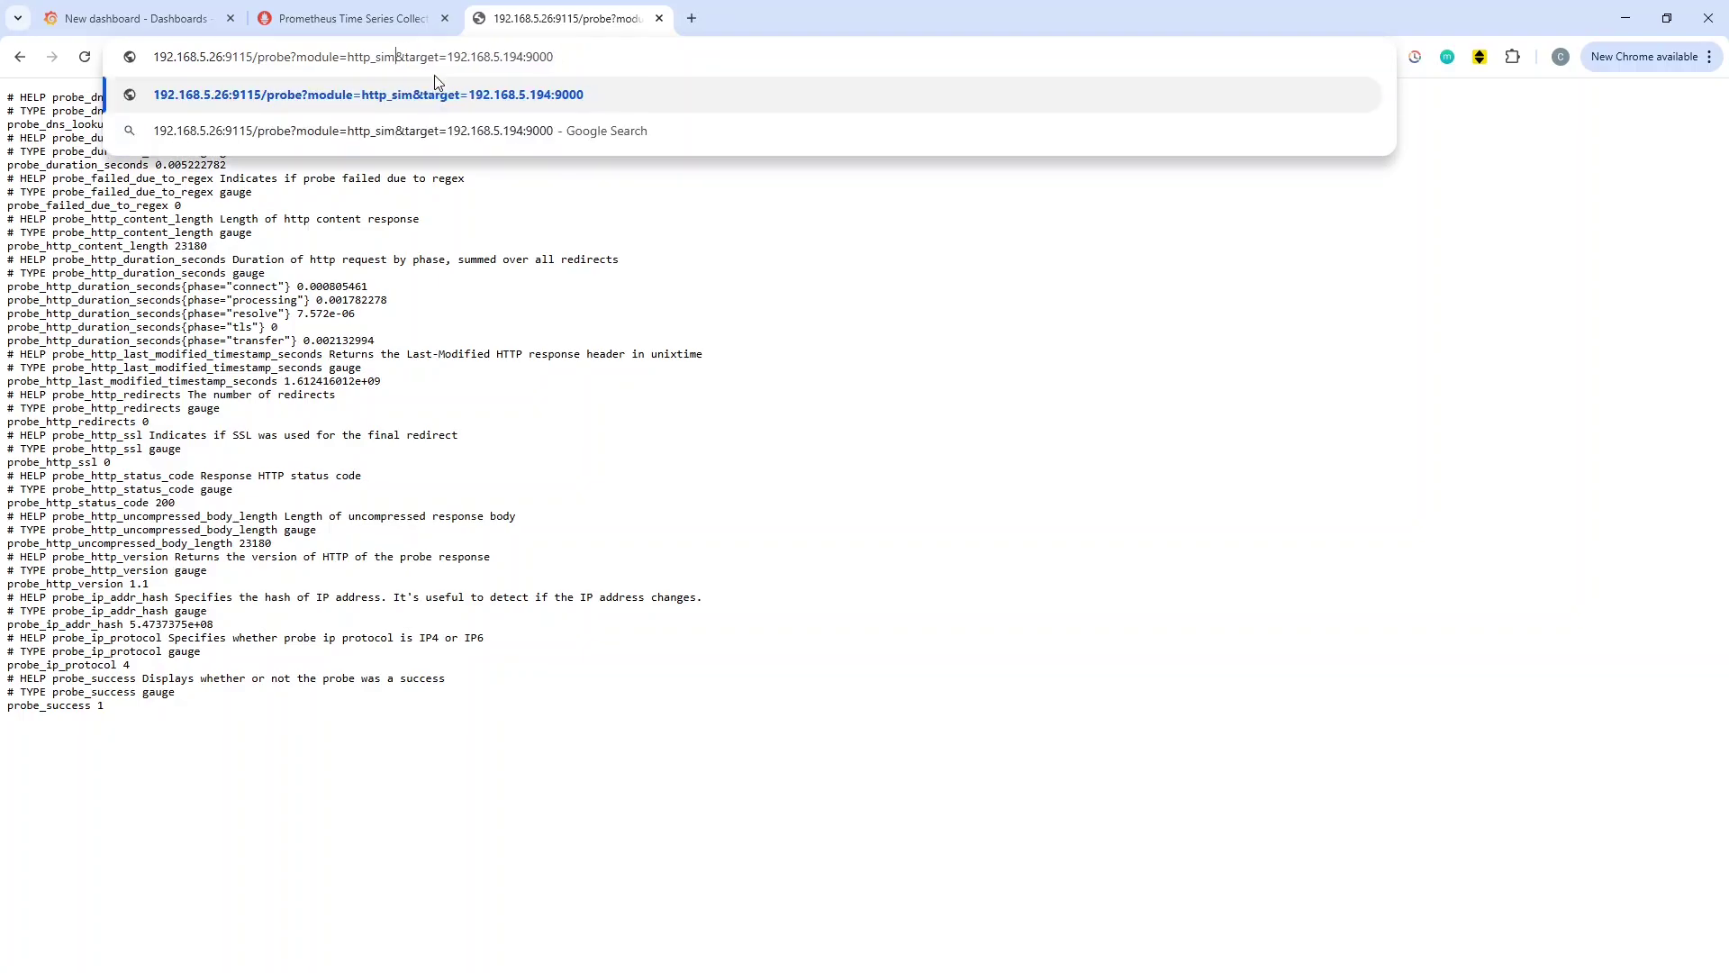
{"action": "key", "text": "BackSpace"}
{"action": "key", "text": "BackSpace"}
{"action": "key", "text": "BackSpace"}
{"action": "key", "text": "BackSpace"}
{"action": "key", "text": "BackSpace"}
{"action": "key", "text": "BackSpace"}
{"action": "key", "text": "BackSpace"}
{"action": "key", "text": "BackSpace"}
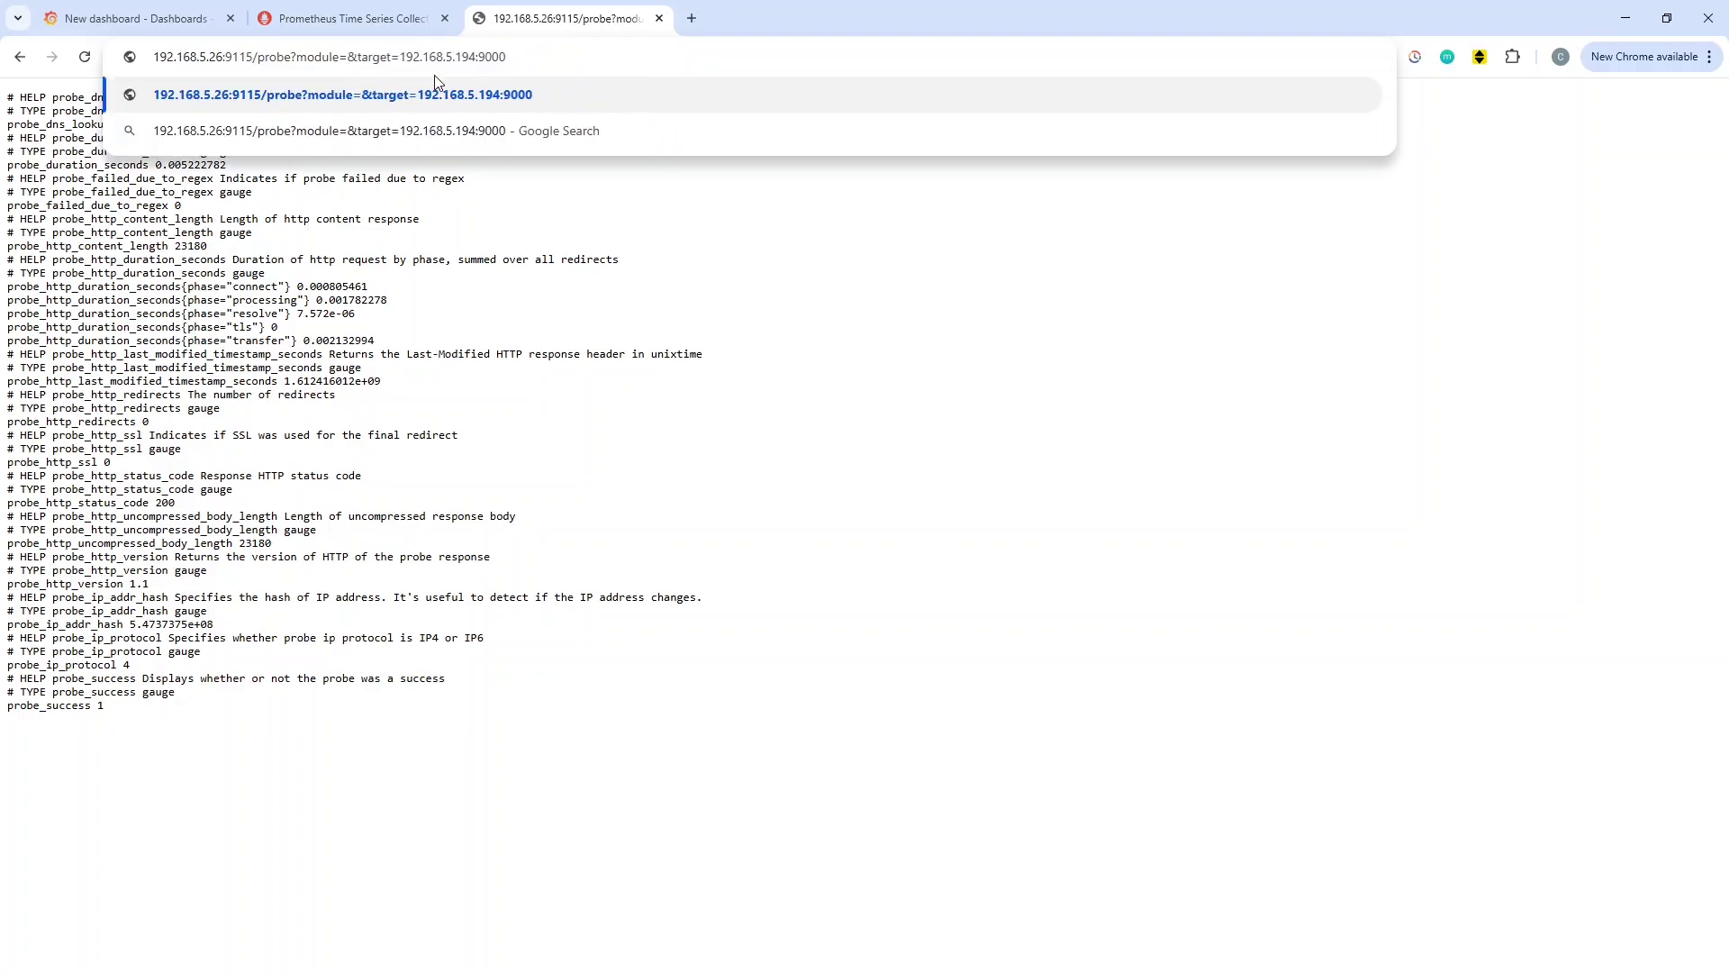
{"action": "type", "text": "tcp_s"}
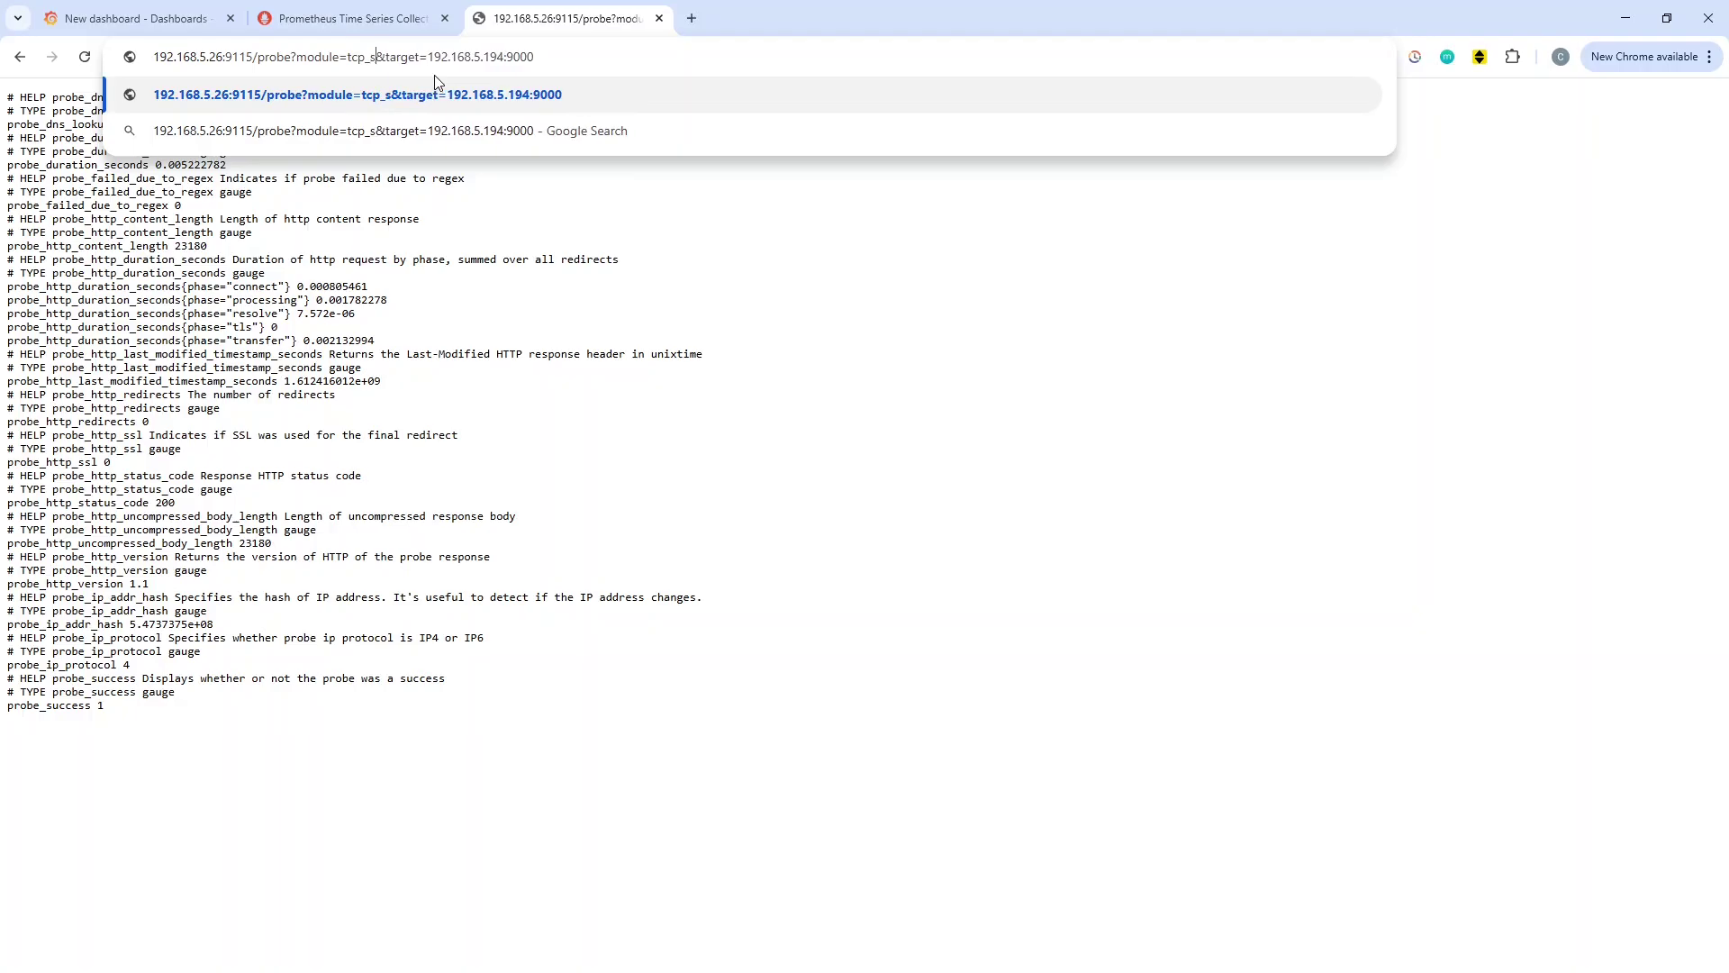
{"action": "type", "text": "imple"}
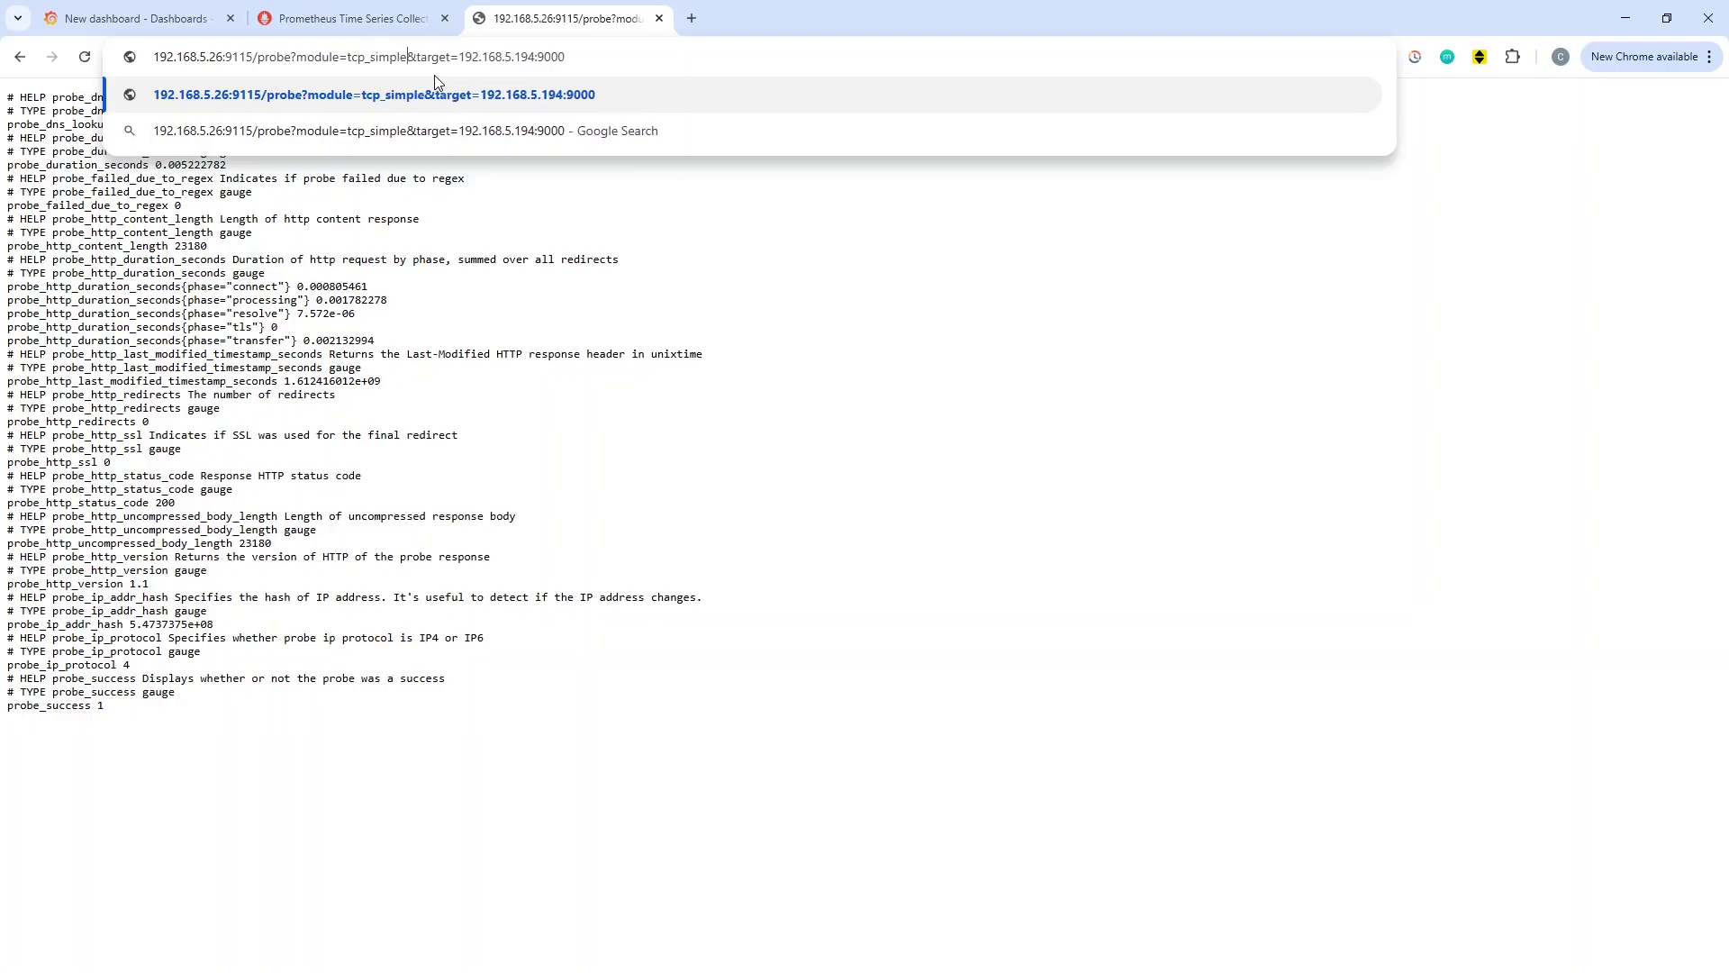
{"action": "key", "text": "Return"}
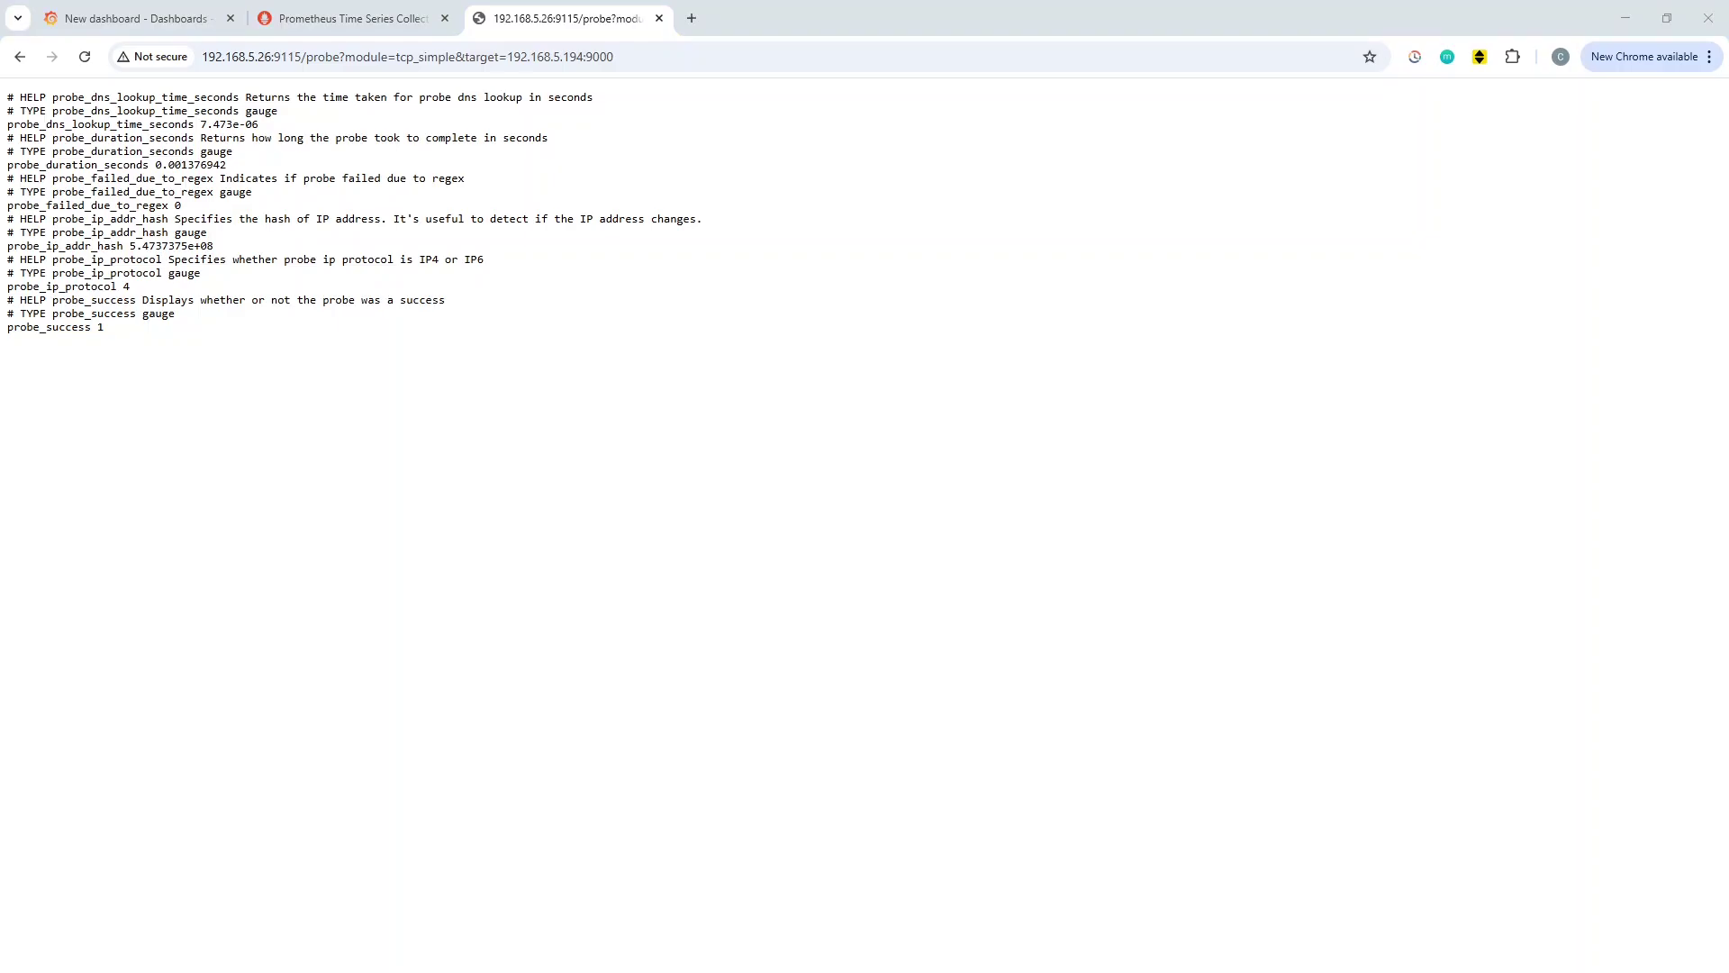
Go from the blackbox folder into the prometheus folder and open prometheus.yml in nano.
{"action": "key", "text": "alt+Tab"}
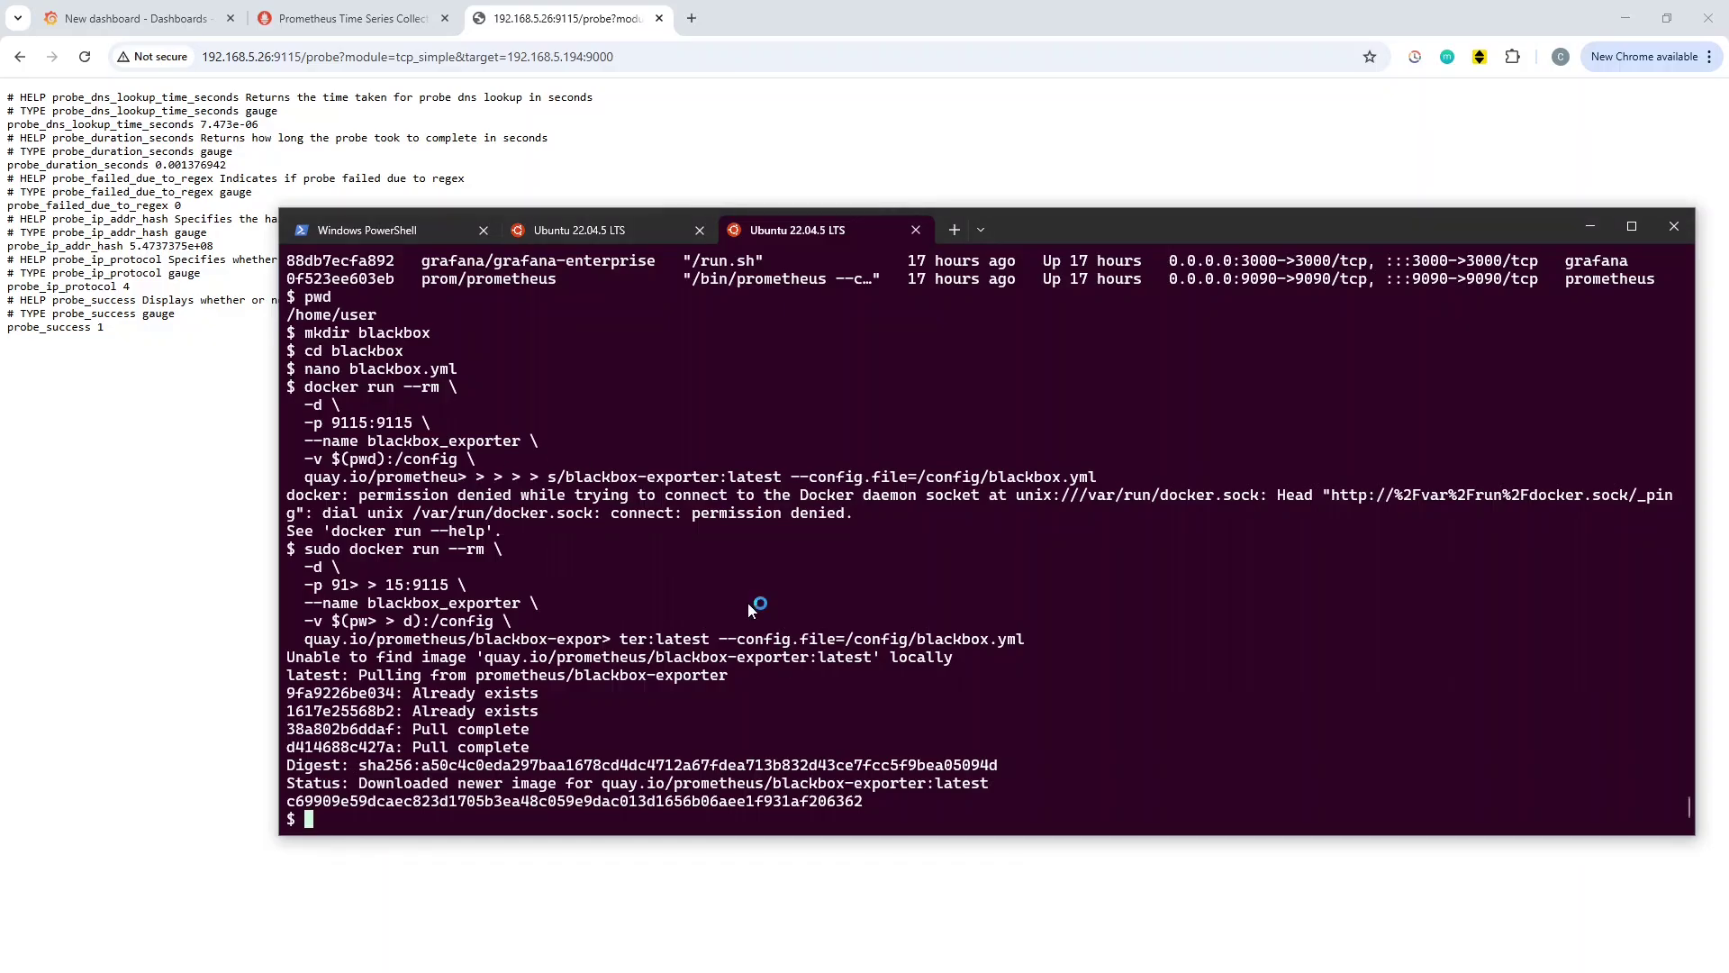
{"action": "type", "text": "cd .."}
{"action": "key", "text": "Return"}
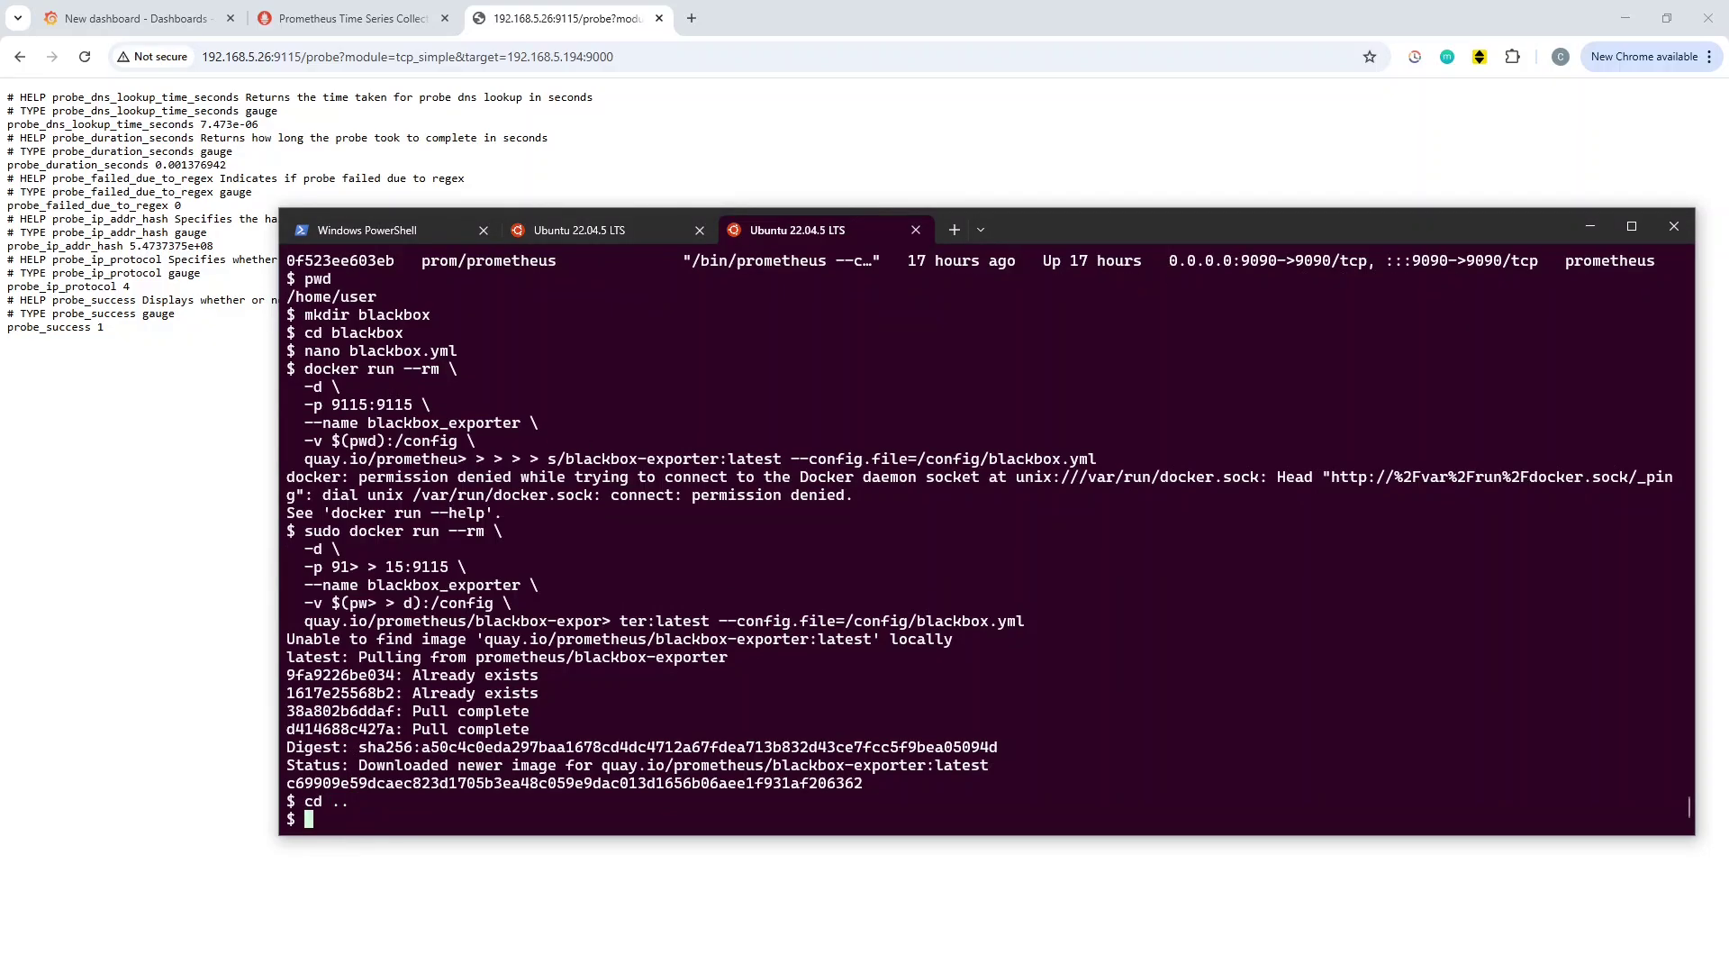
{"action": "type", "text": "cd prometheus"}
{"action": "key", "text": "Return"}
{"action": "type", "text": "#n"}
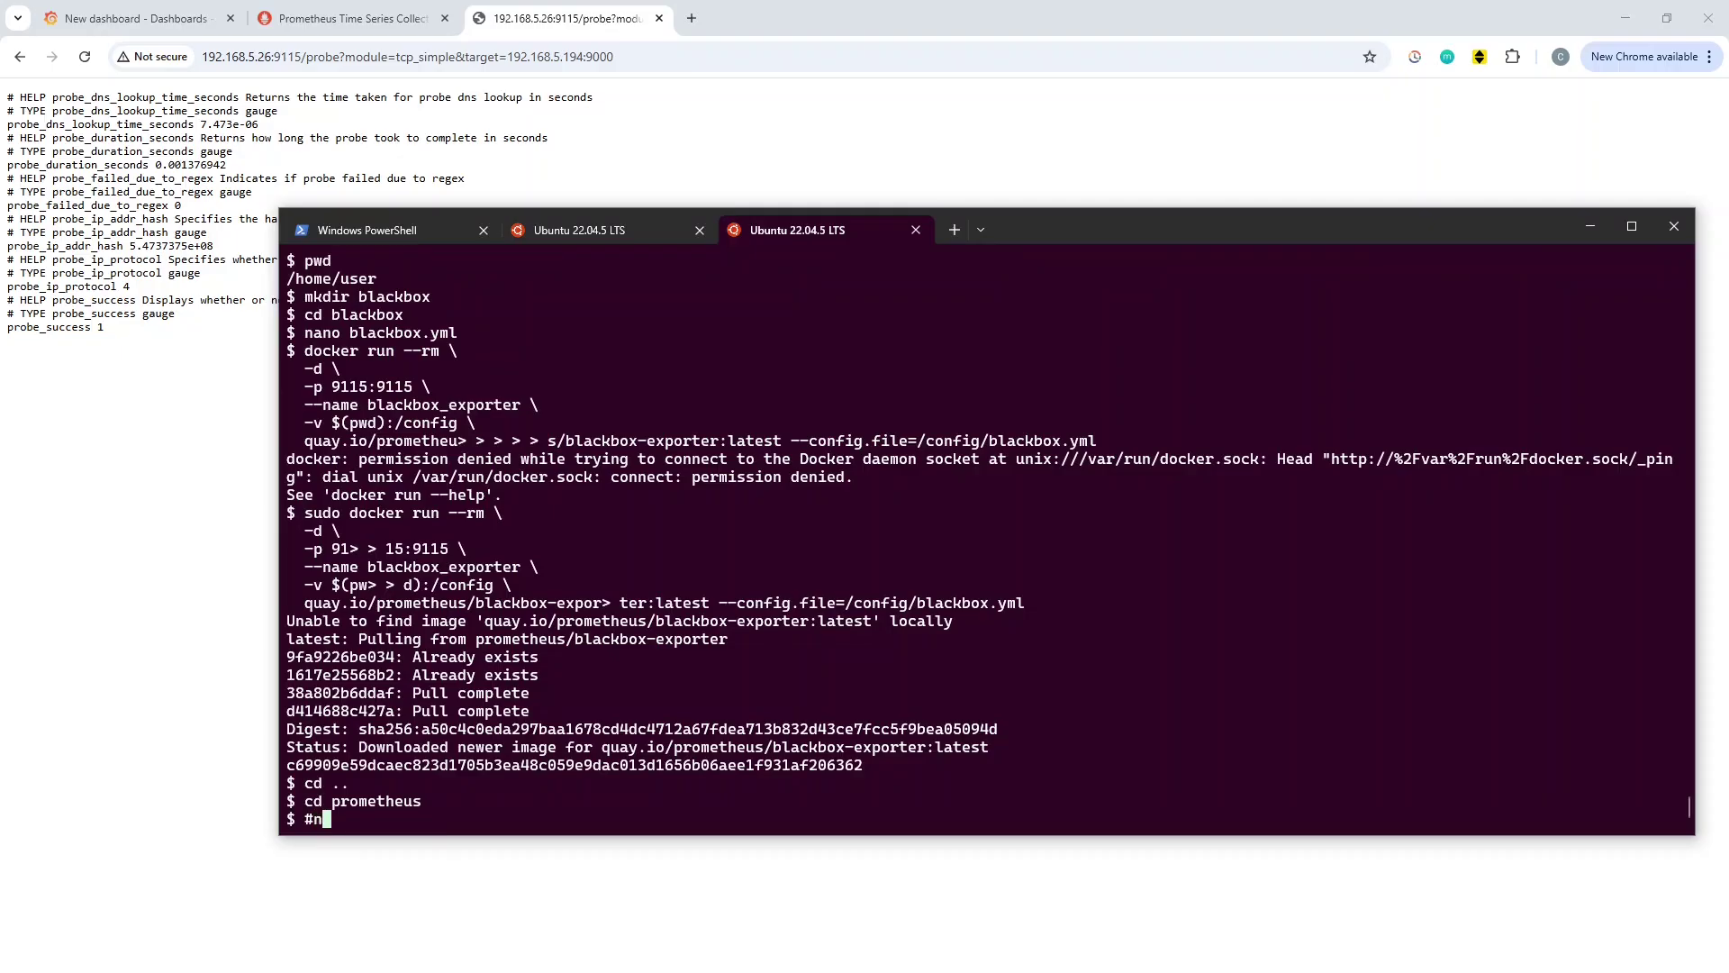
{"action": "type", "text": "ano prometheus.yml"}
{"action": "key", "text": "Return"}
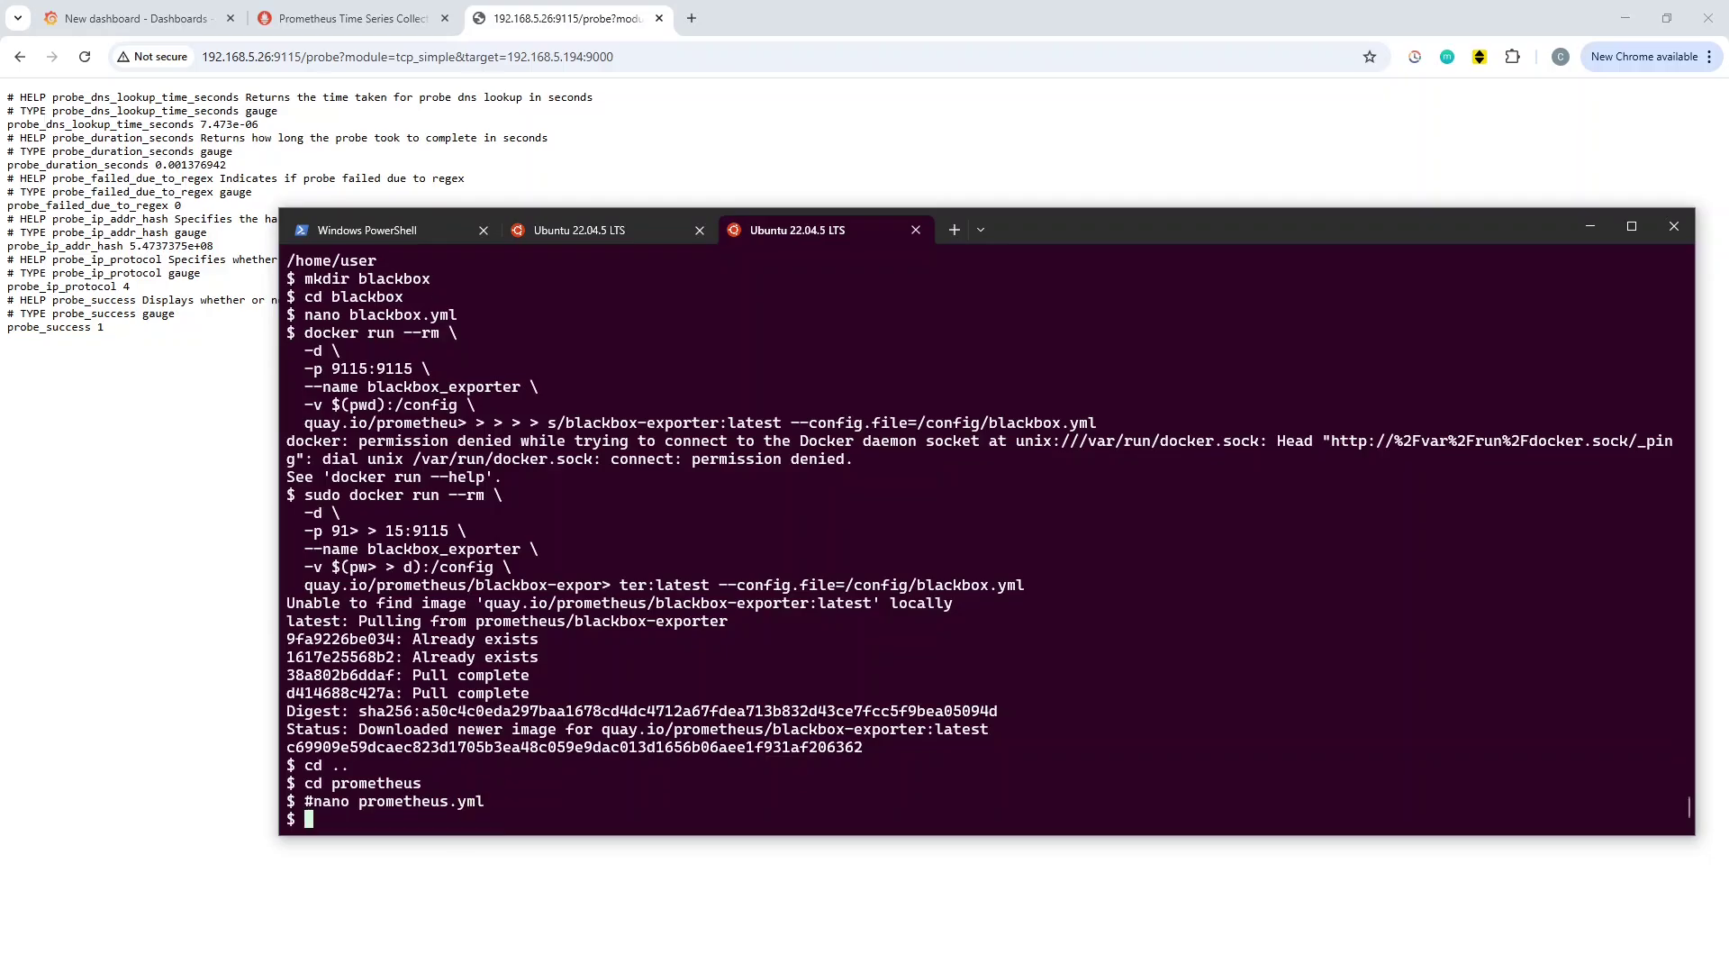
{"action": "type", "text": "nano prometheus.yml"}
{"action": "key", "text": "Return"}
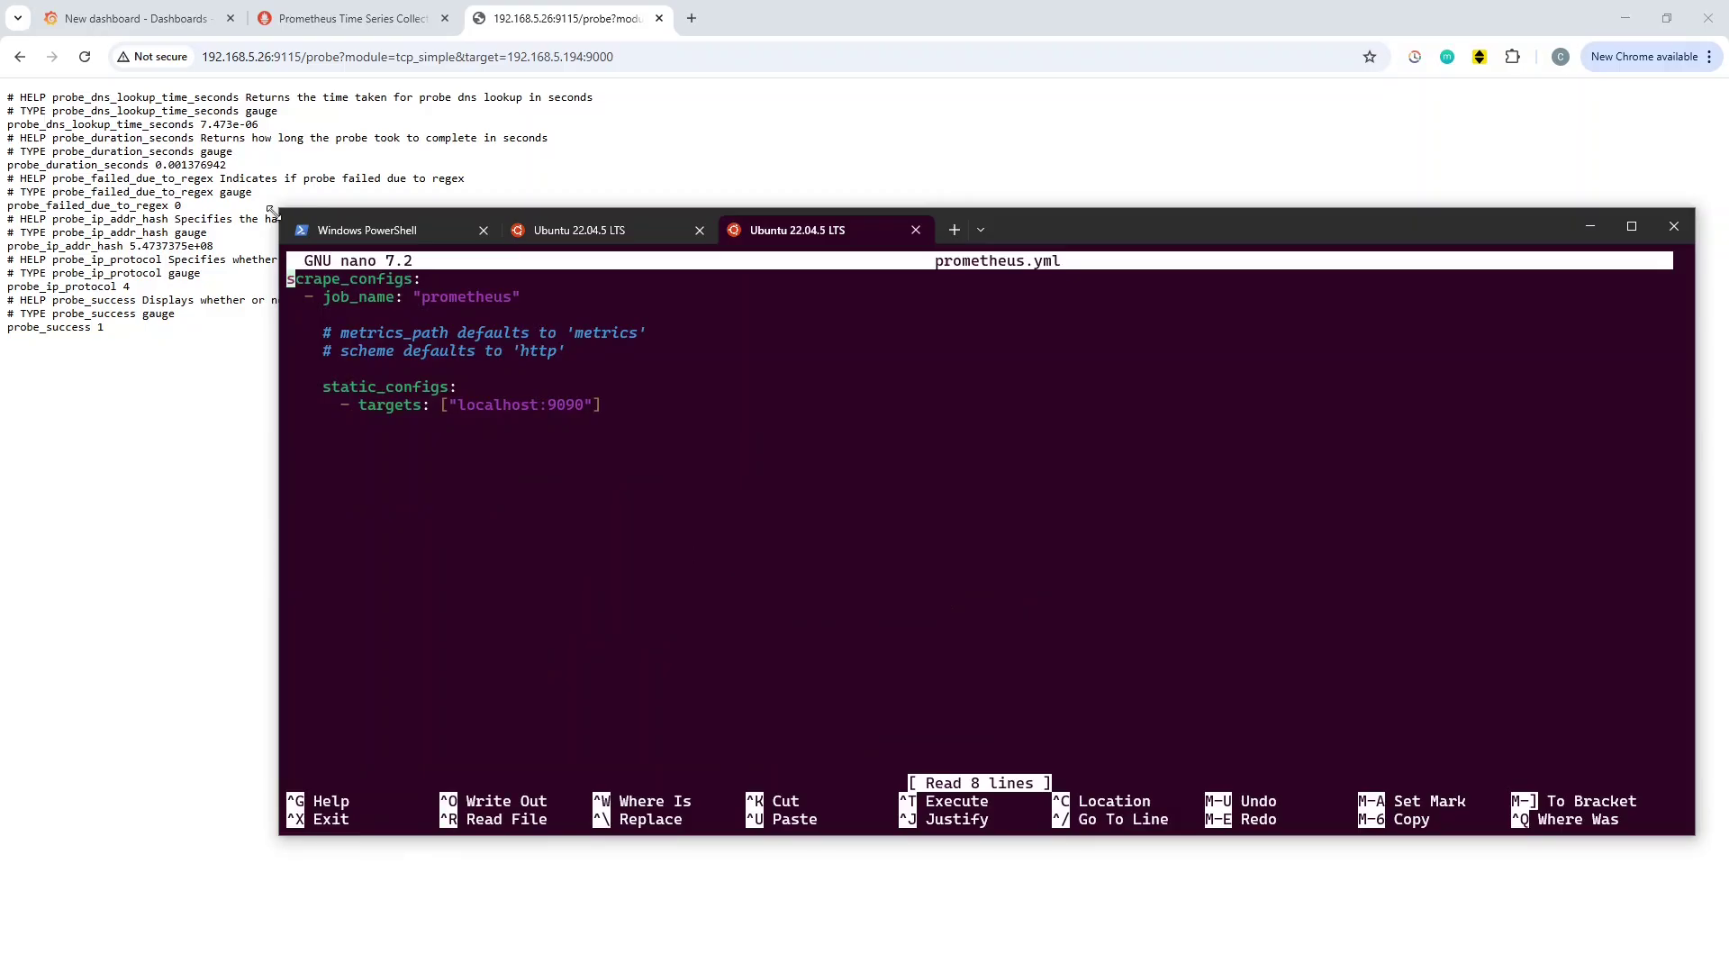
Append the blackbox scrape jobs and set the HTTP job's exporter address to 192.168.5.26:9115.
{"action": "key", "text": "Down"}
{"action": "key", "text": "Down"}
{"action": "key", "text": "Down"}
{"action": "key", "text": "Down"}
{"action": "key", "text": "Down"}
{"action": "key", "text": "Down"}
{"action": "key", "text": "Down"}
{"action": "key", "text": "Down"}
{"action": "key", "text": "Return"}
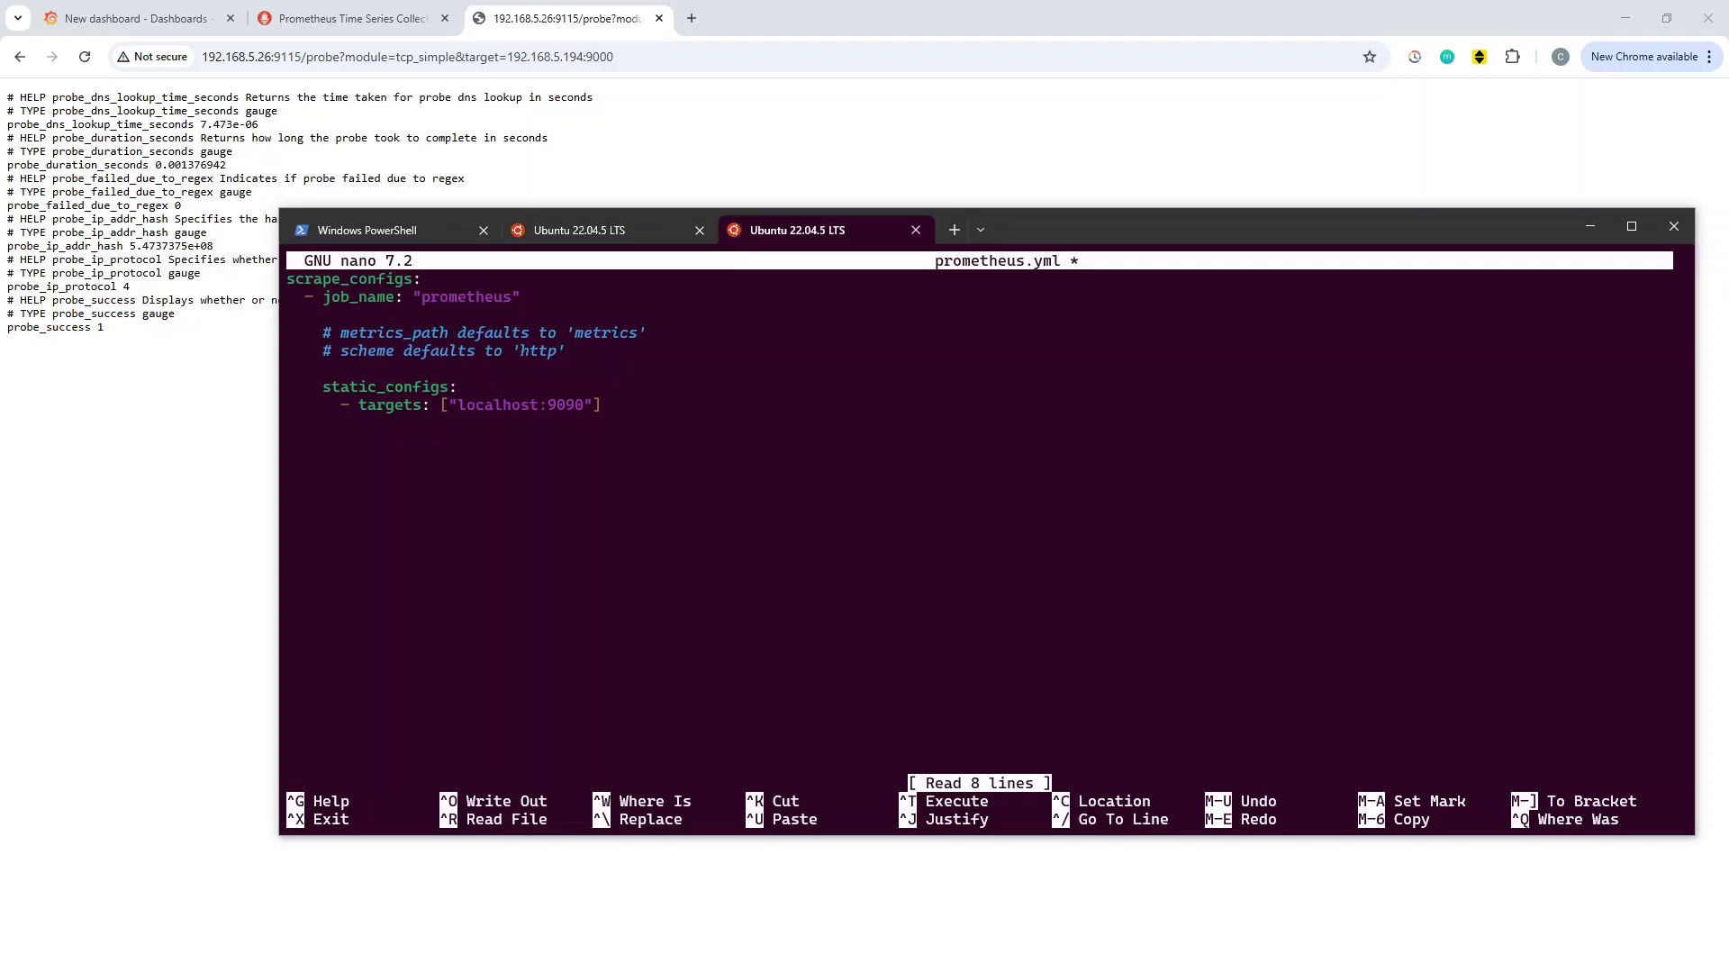
{"action": "right_click", "coordinate": [436, 442]}
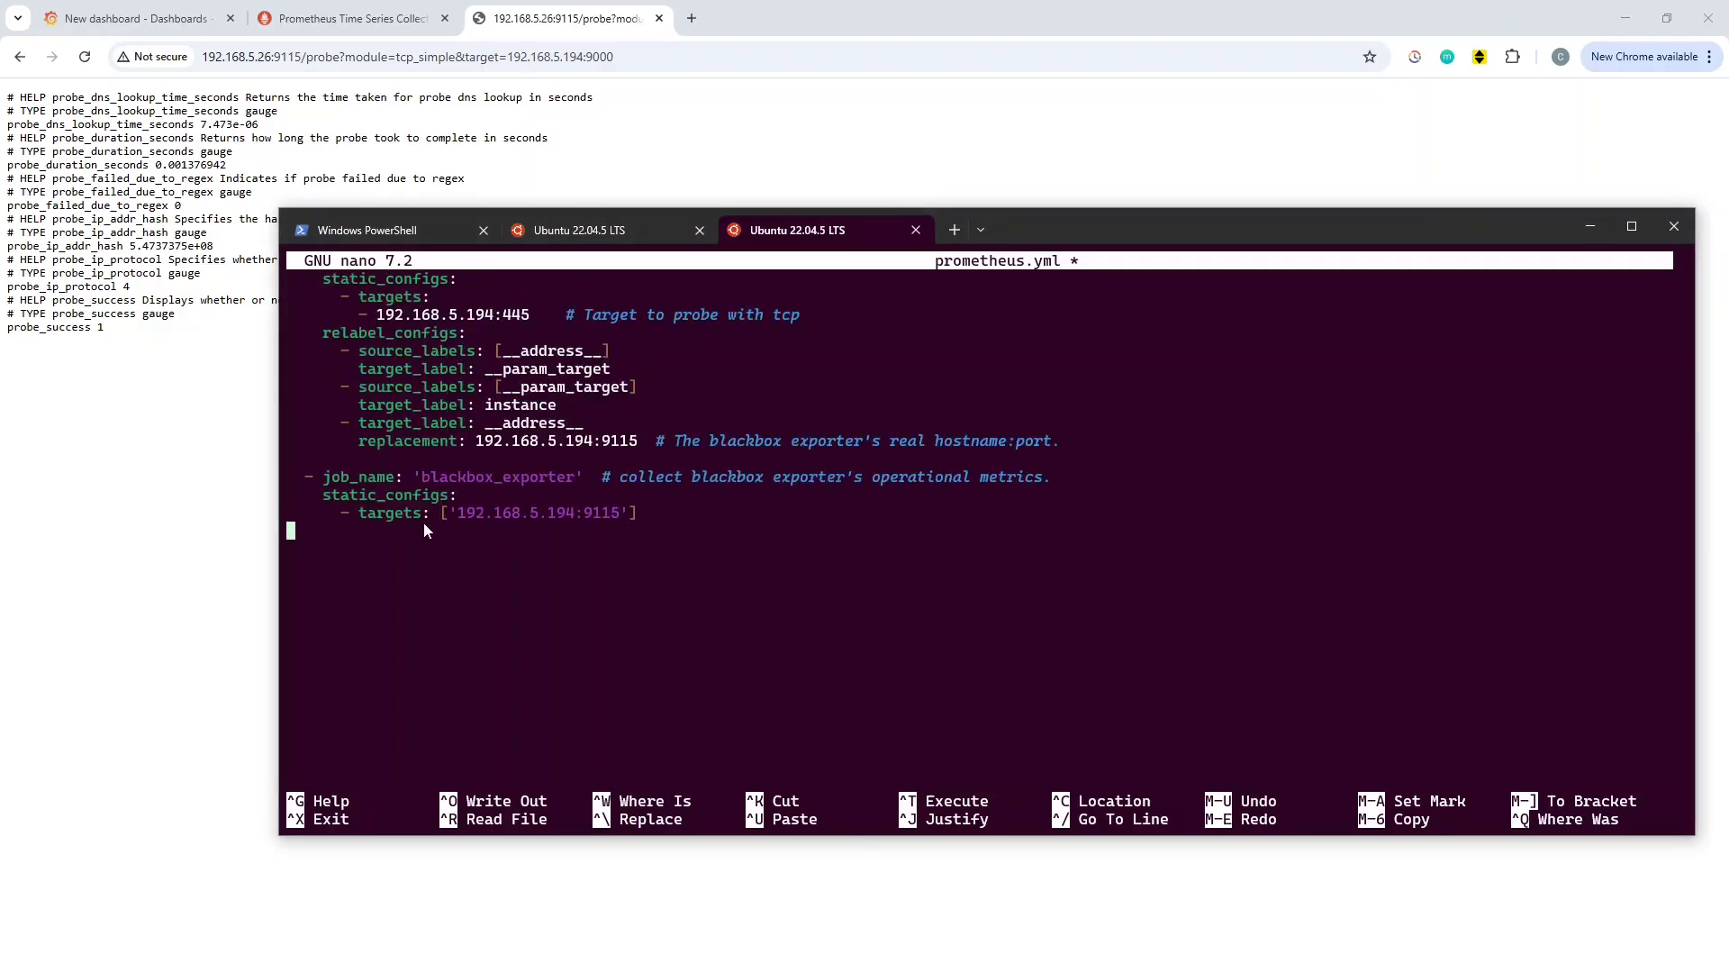
{"action": "key", "text": "Up"}
{"action": "key", "text": "Up"}
{"action": "key", "text": "Up"}
{"action": "key", "text": "Up"}
{"action": "key", "text": "Up"}
{"action": "key", "text": "Up"}
{"action": "key", "text": "Up"}
{"action": "key", "text": "Up"}
{"action": "key", "text": "Up"}
{"action": "key", "text": "Up"}
{"action": "key", "text": "Up"}
{"action": "key", "text": "Up"}
{"action": "key", "text": "Up"}
{"action": "key", "text": "Up"}
{"action": "key", "text": "Up"}
{"action": "key", "text": "Up"}
{"action": "key", "text": "Up"}
{"action": "key", "text": "Up"}
{"action": "key", "text": "Up"}
{"action": "key", "text": "Up"}
{"action": "key", "text": "Up"}
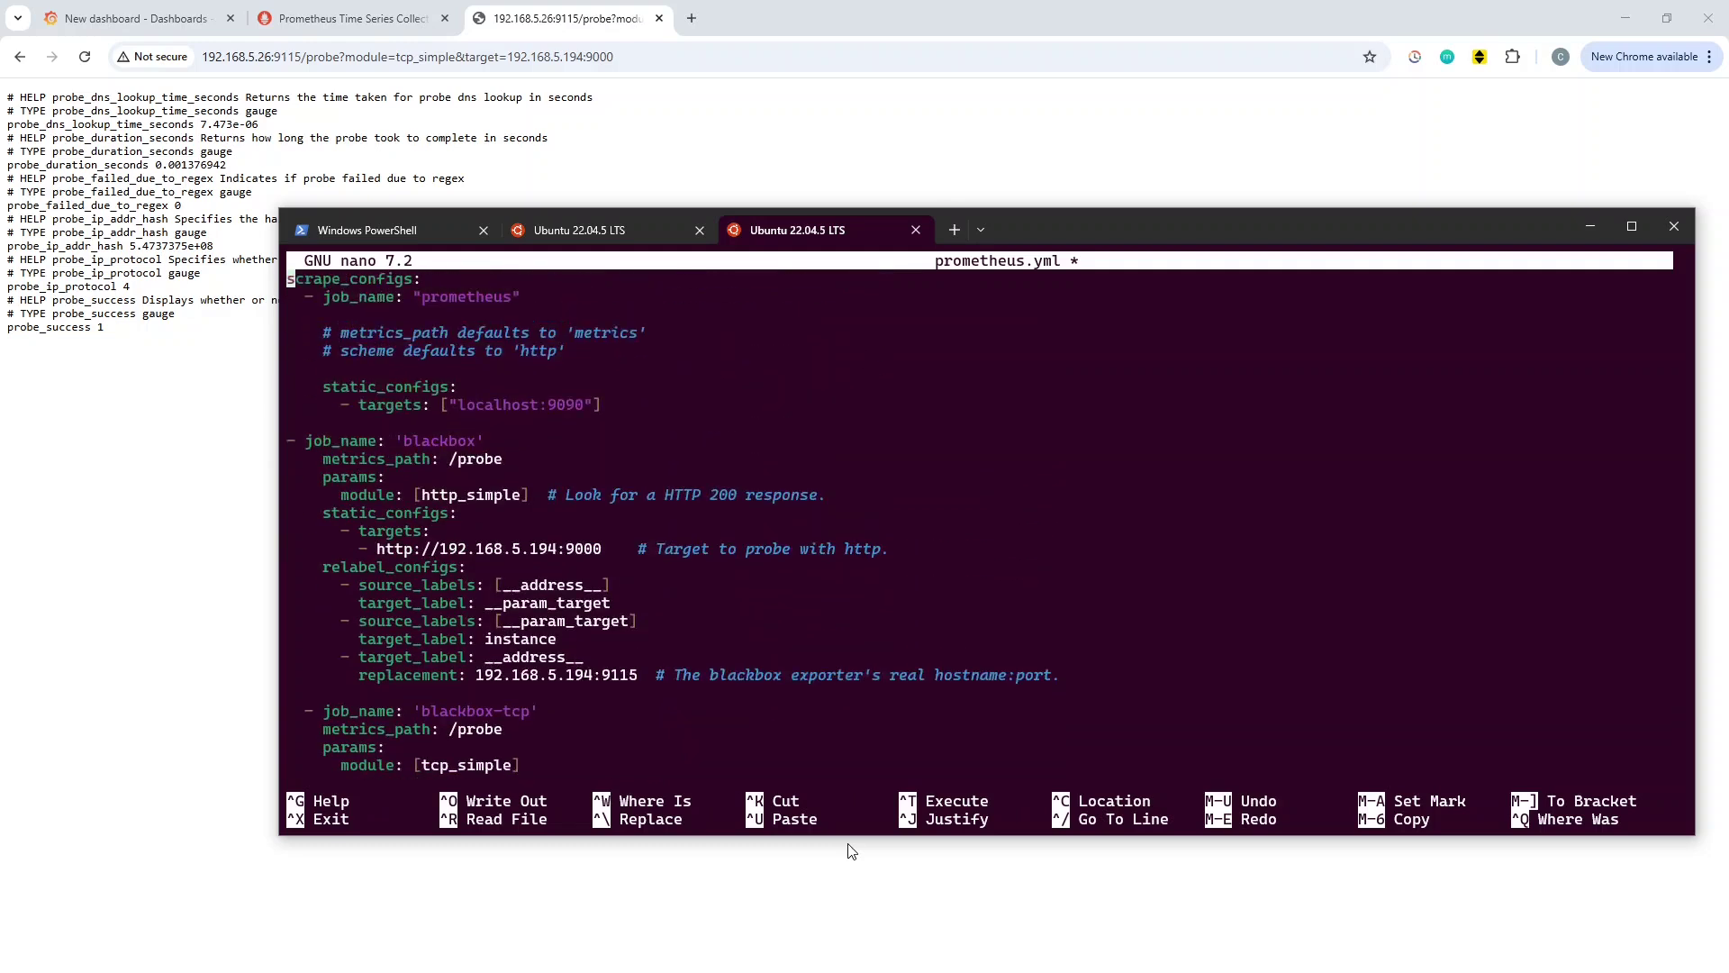
{"action": "key", "text": "Down"}
{"action": "key", "text": "Down"}
{"action": "key", "text": "Down"}
{"action": "key", "text": "Down"}
{"action": "key", "text": "Down"}
{"action": "key", "text": "Down"}
{"action": "key", "text": "Down"}
{"action": "key", "text": "Down"}
{"action": "key", "text": "Down"}
{"action": "key", "text": "Down"}
{"action": "key", "text": "Down"}
{"action": "key", "text": "Down"}
{"action": "key", "text": "Down"}
{"action": "key", "text": "Down"}
{"action": "key", "text": "Down"}
{"action": "key", "text": "Down"}
{"action": "key", "text": "Right"}
{"action": "key", "text": "Right"}
{"action": "key", "text": "Right"}
{"action": "key", "text": "Right"}
{"action": "key", "text": "Right"}
{"action": "key", "text": "Right"}
{"action": "key", "text": "Right"}
{"action": "key", "text": "Right"}
{"action": "key", "text": "Right"}
{"action": "key", "text": "Right"}
{"action": "key", "text": "Right"}
{"action": "key", "text": "Right"}
{"action": "key", "text": "Right"}
{"action": "key", "text": "Right"}
{"action": "key", "text": "Right"}
{"action": "key", "text": "Right"}
{"action": "key", "text": "Right"}
{"action": "key", "text": "Right"}
{"action": "key", "text": "Right"}
{"action": "key", "text": "Up"}
{"action": "key", "text": "Right"}
{"action": "key", "text": "Right"}
{"action": "key", "text": "Right"}
{"action": "key", "text": "Right"}
{"action": "key", "text": "Right"}
{"action": "key", "text": "Right"}
{"action": "key", "text": "Right"}
{"action": "key", "text": "Right"}
{"action": "key", "text": "Right"}
{"action": "key", "text": "Right"}
{"action": "key", "text": "Right"}
{"action": "key", "text": "Right"}
{"action": "key", "text": "Right"}
{"action": "key", "text": "Right"}
{"action": "key", "text": "Right"}
{"action": "key", "text": "Right"}
{"action": "key", "text": "Down"}
{"action": "key", "text": "Down"}
{"action": "key", "text": "Down"}
{"action": "key", "text": "Down"}
{"action": "key", "text": "Down"}
{"action": "key", "text": "Down"}
{"action": "key", "text": "Down"}
{"action": "key", "text": "Left"}
{"action": "key", "text": "BackSpace"}
{"action": "key", "text": "BackSpace"}
{"action": "key", "text": "BackSpace"}
{"action": "type", "text": "26"}
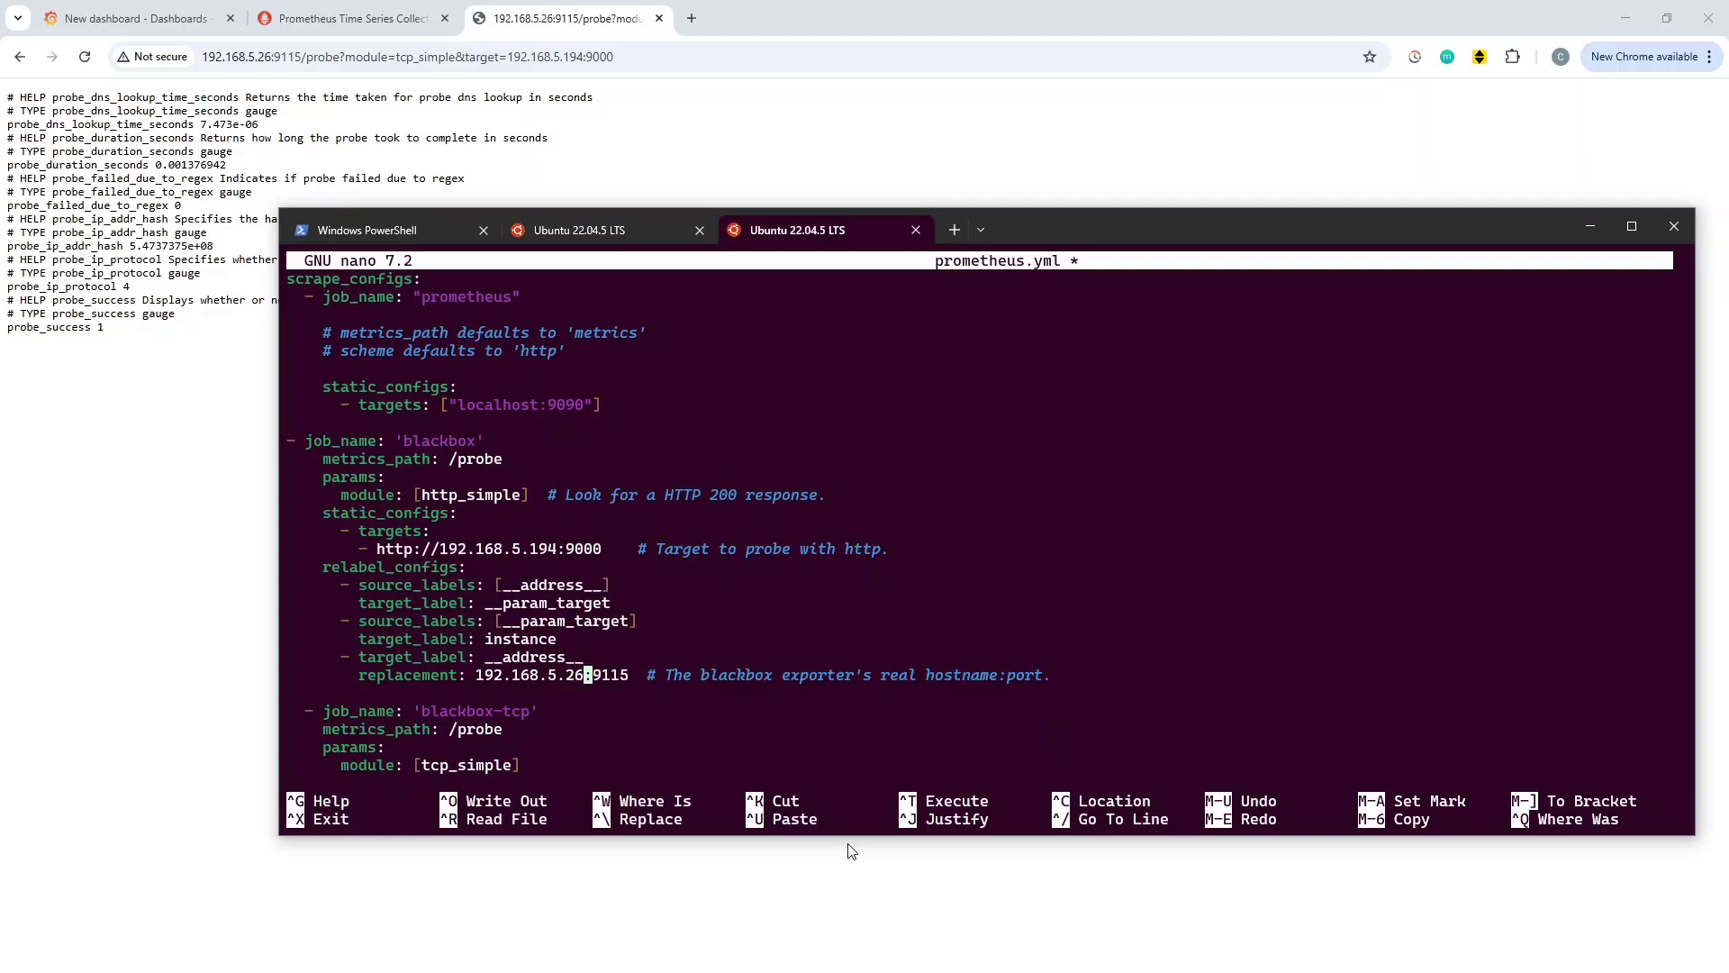
Change the blackbox-tcp job's exporter address to 192.168.5.26:9115 and save prometheus.yml.
{"action": "key", "text": "Down"}
{"action": "key", "text": "Down"}
{"action": "key", "text": "Down"}
{"action": "key", "text": "Down"}
{"action": "key", "text": "Down"}
{"action": "key", "text": "Down"}
{"action": "key", "text": "Down"}
{"action": "key", "text": "Down"}
{"action": "key", "text": "Down"}
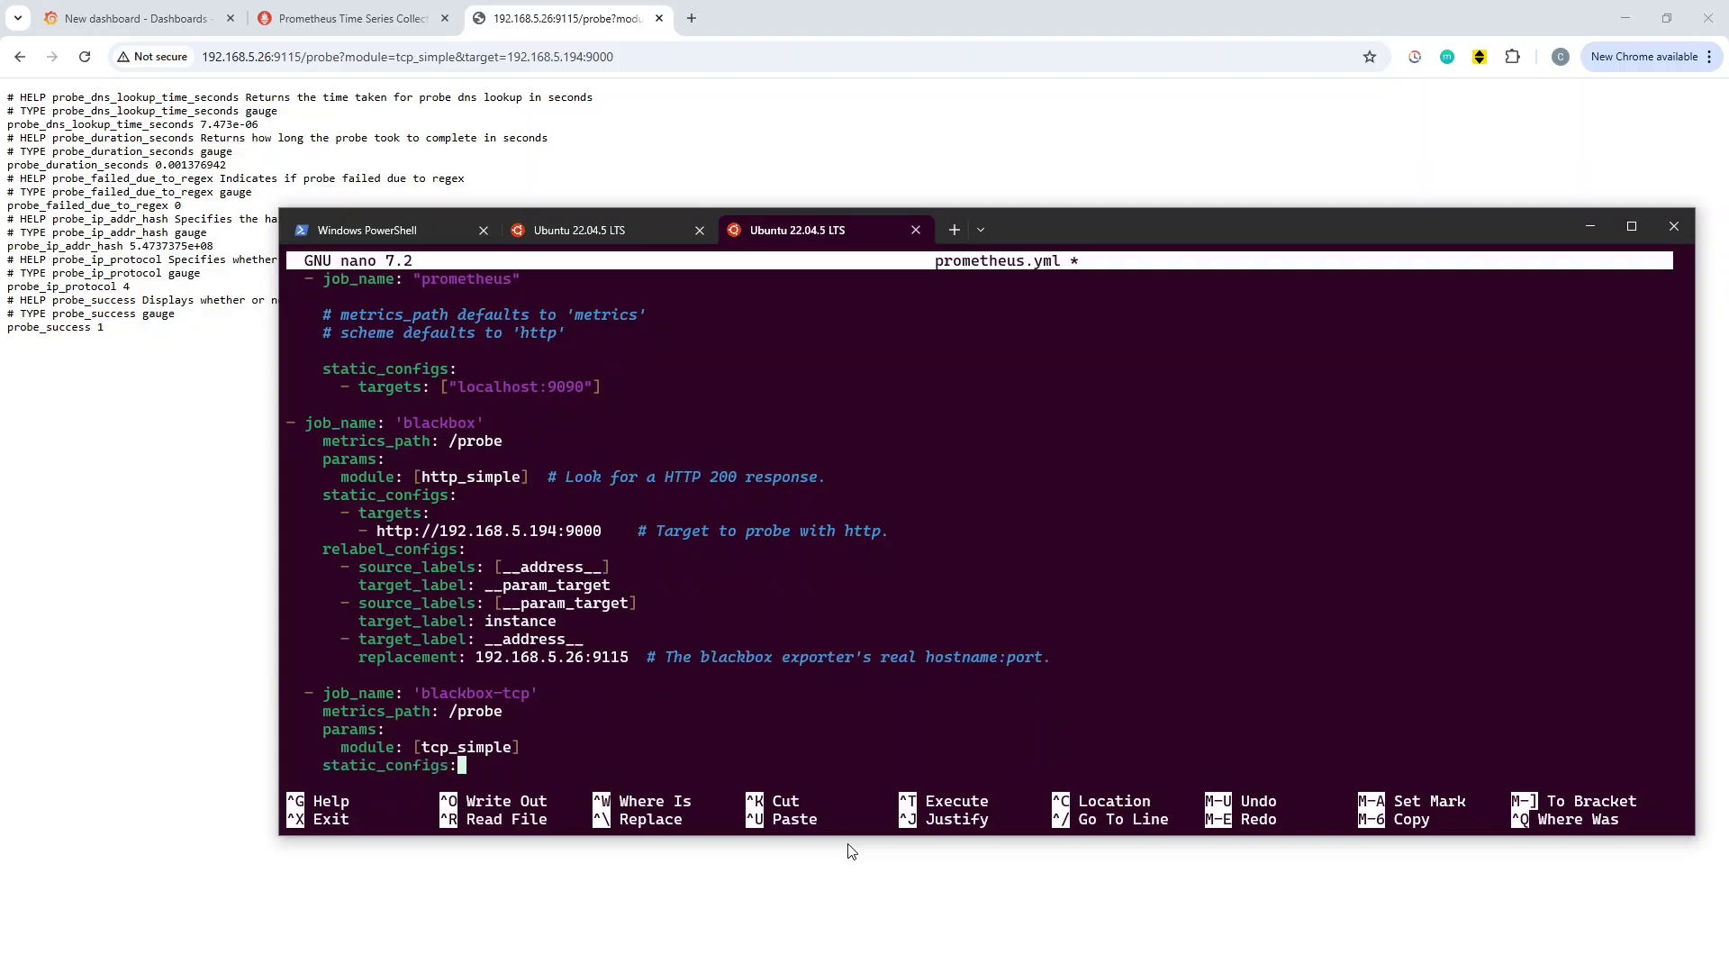
{"action": "key", "text": "Up"}
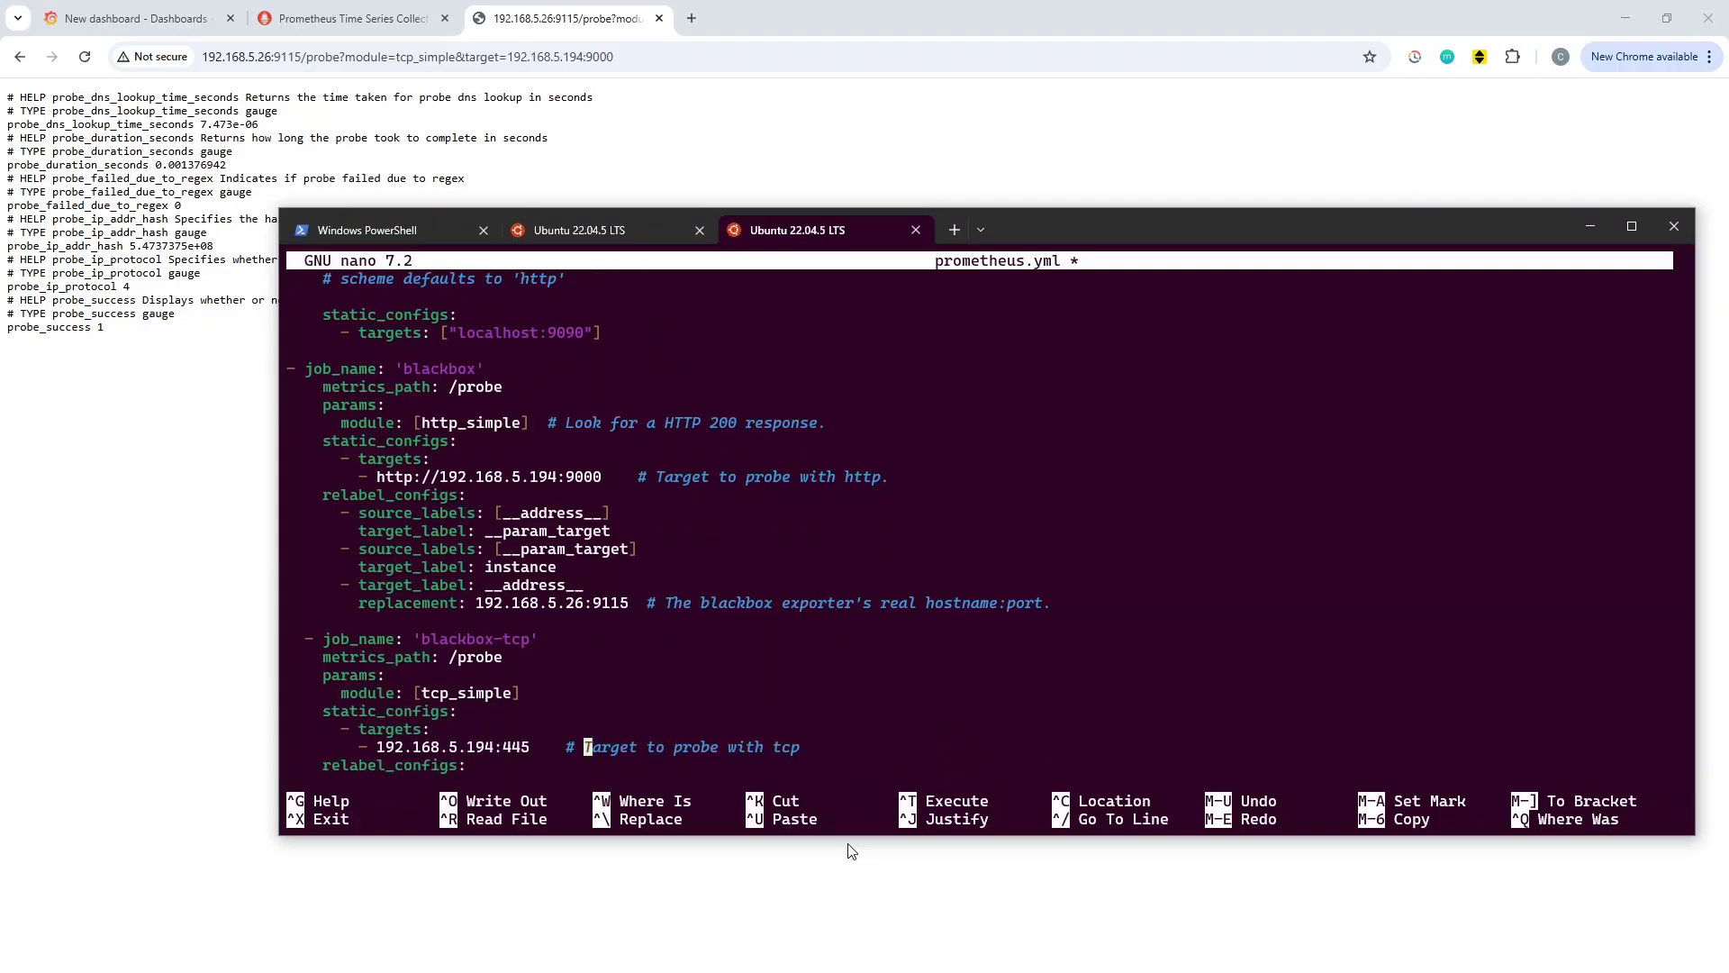
{"action": "key", "text": "Up"}
{"action": "key", "text": "Up"}
{"action": "key", "text": "Up"}
{"action": "key", "text": "Up"}
{"action": "key", "text": "Up"}
{"action": "key", "text": "Up"}
{"action": "key", "text": "Up"}
{"action": "key", "text": "Up"}
{"action": "key", "text": "Down"}
{"action": "key", "text": "Down"}
{"action": "key", "text": "Down"}
{"action": "key", "text": "Down"}
{"action": "key", "text": "Down"}
{"action": "key", "text": "Down"}
{"action": "key", "text": "Down"}
{"action": "key", "text": "Down"}
{"action": "key", "text": "Down"}
{"action": "key", "text": "Return"}
{"action": "type", "text": "- source_labels: [__address__]"}
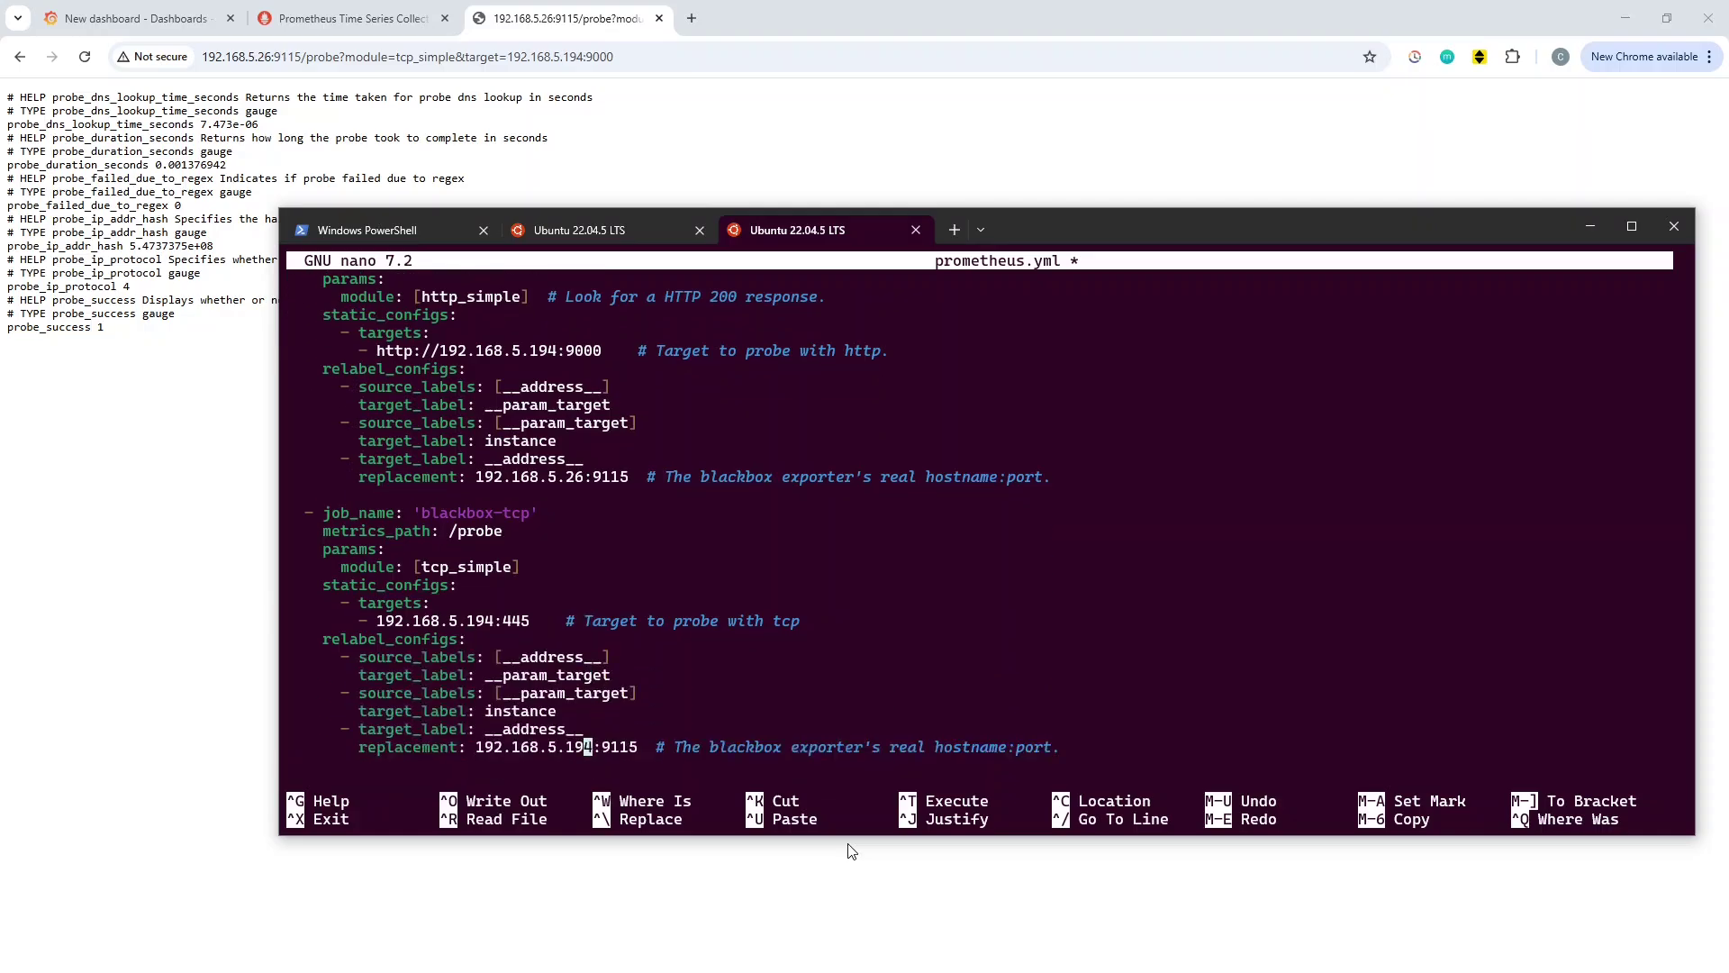
{"action": "key", "text": "Right"}
{"action": "key", "text": "BackSpace"}
{"action": "key", "text": "BackSpace"}
{"action": "key", "text": "BackSpace"}
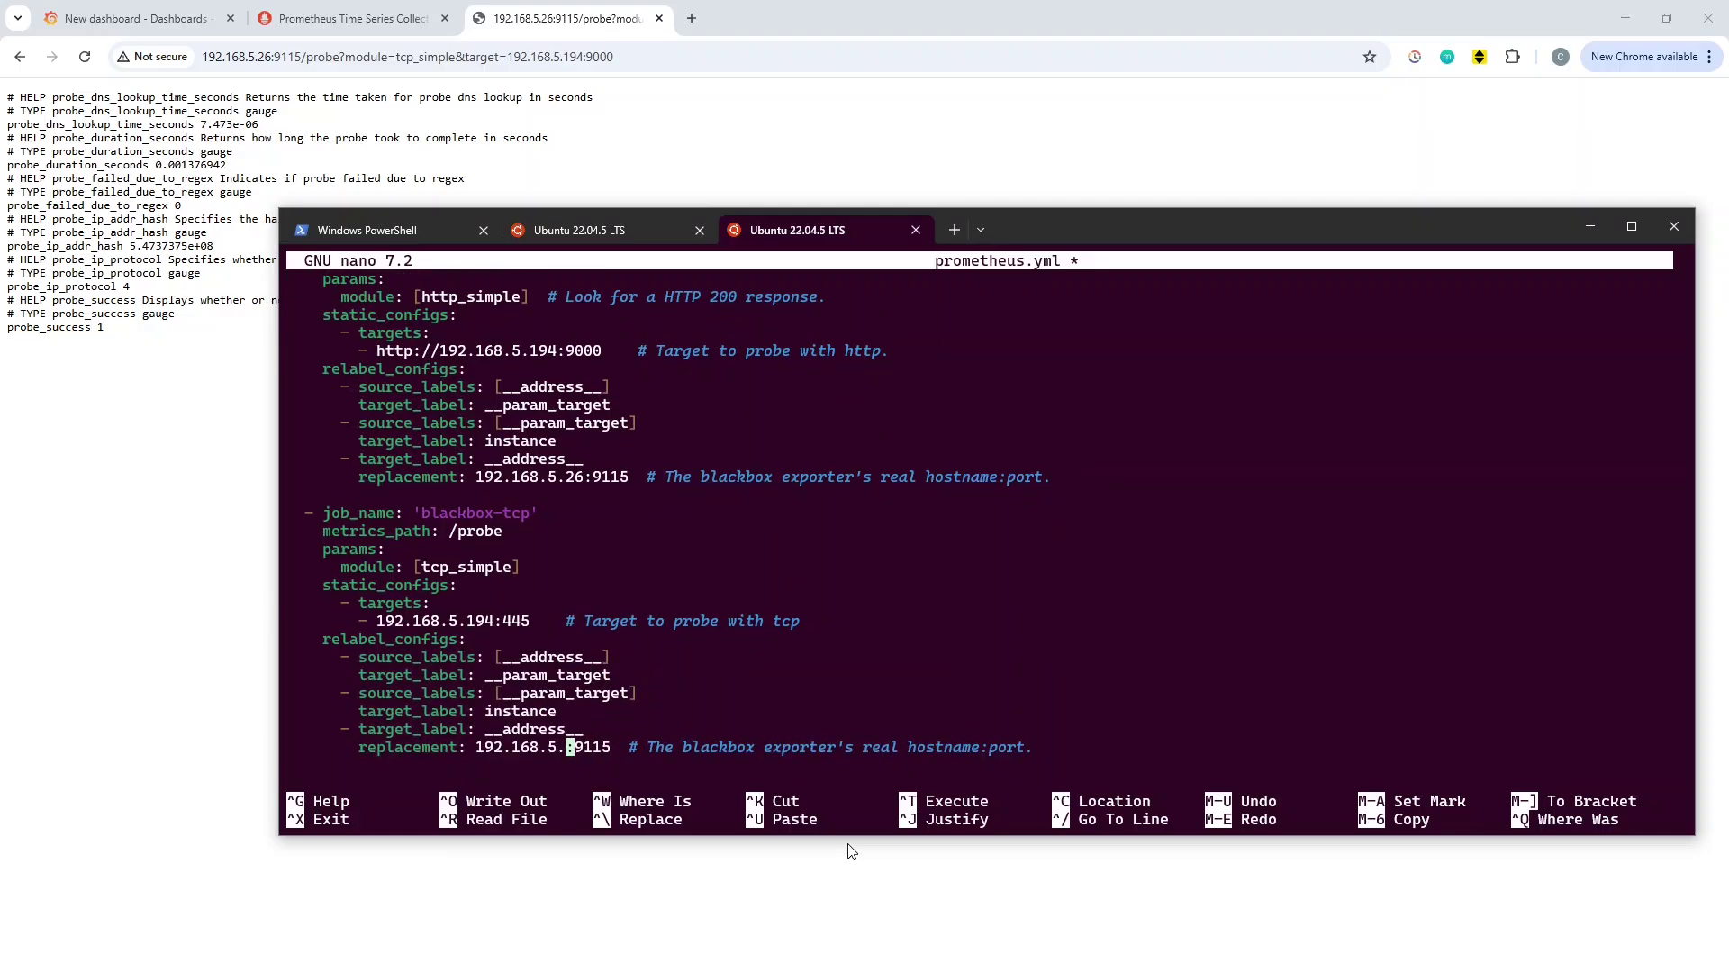
{"action": "type", "text": "26"}
{"action": "key", "text": "Up"}
{"action": "key", "text": "Up"}
{"action": "key", "text": "Up"}
{"action": "key", "text": "Up"}
{"action": "key", "text": "Up"}
{"action": "key", "text": "Up"}
{"action": "key", "text": "Up"}
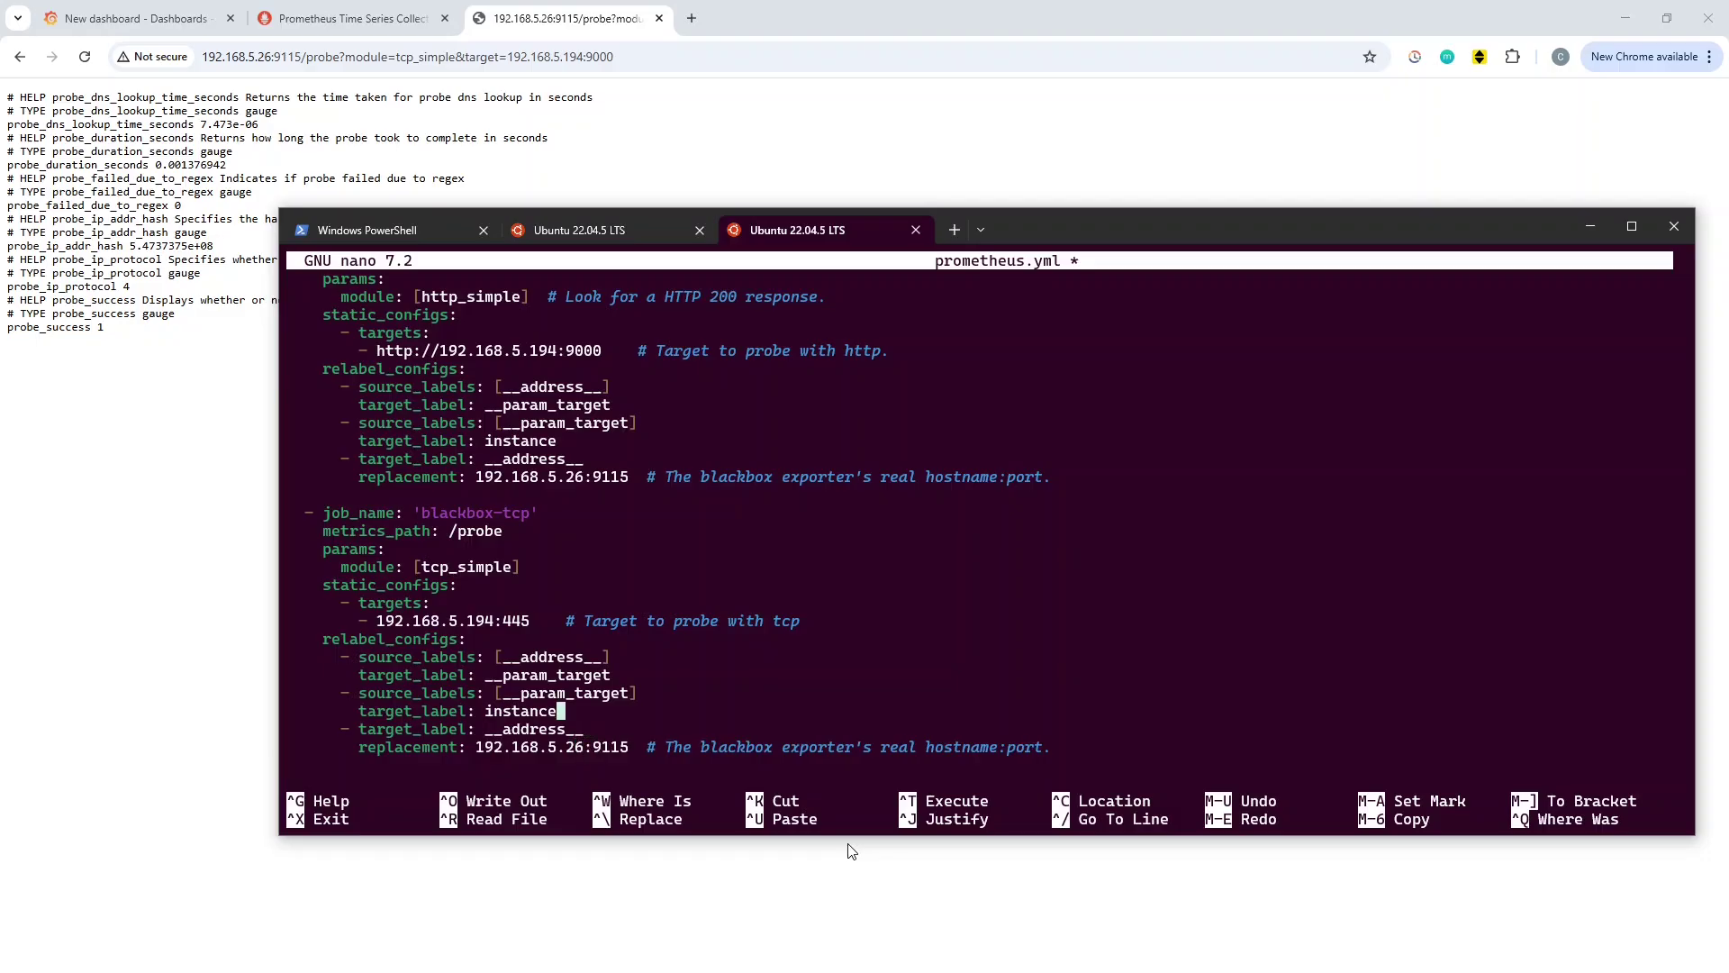
{"action": "key", "text": "Left"}
{"action": "key", "text": "Left"}
{"action": "key", "text": "Left"}
{"action": "key", "text": "Left"}
{"action": "key", "text": "Left"}
{"action": "key", "text": "Left"}
{"action": "key", "text": "Up"}
{"action": "key", "text": "Up"}
{"action": "key", "text": "Up"}
{"action": "key", "text": "Up"}
{"action": "key", "text": "Up"}
{"action": "key", "text": "Up"}
{"action": "key", "text": "Up"}
{"action": "key", "text": "Up"}
{"action": "key", "text": "Up"}
{"action": "key", "text": "Up"}
{"action": "key", "text": "Up"}
{"action": "key", "text": "Up"}
{"action": "key", "text": "Up"}
{"action": "key", "text": "Up"}
{"action": "key", "text": "Up"}
{"action": "key", "text": "Up"}
{"action": "key", "text": "Up"}
{"action": "key", "text": "Up"}
{"action": "key", "text": "Up"}
{"action": "key", "text": "Up"}
{"action": "key", "text": "Up"}
{"action": "key", "text": "Up"}
{"action": "key", "text": "Up"}
{"action": "key", "text": "Up"}
{"action": "key", "text": "Up"}
{"action": "key", "text": "Up"}
{"action": "key", "text": "Up"}
{"action": "key", "text": "Down"}
{"action": "key", "text": "Down"}
{"action": "key", "text": "Down"}
{"action": "key", "text": "Down"}
{"action": "key", "text": "Down"}
{"action": "key", "text": "Down"}
{"action": "key", "text": "Down"}
{"action": "key", "text": "Down"}
{"action": "key", "text": "Down"}
{"action": "key", "text": "Down"}
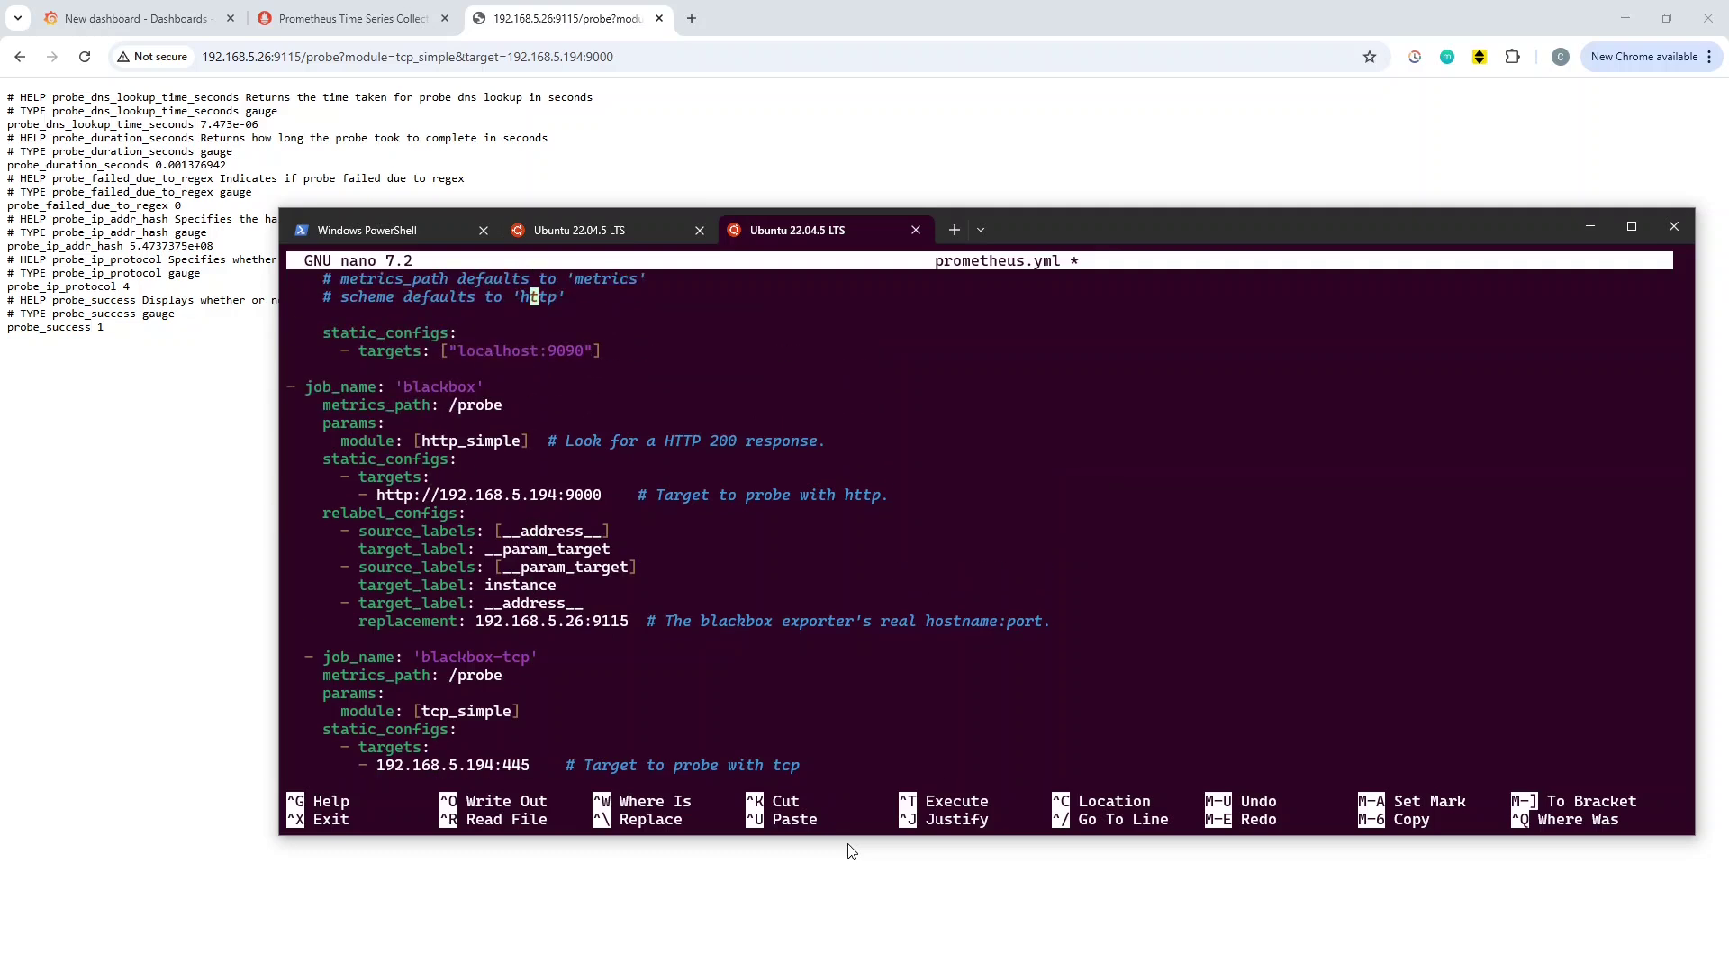
{"action": "key", "text": "ctrl+o"}
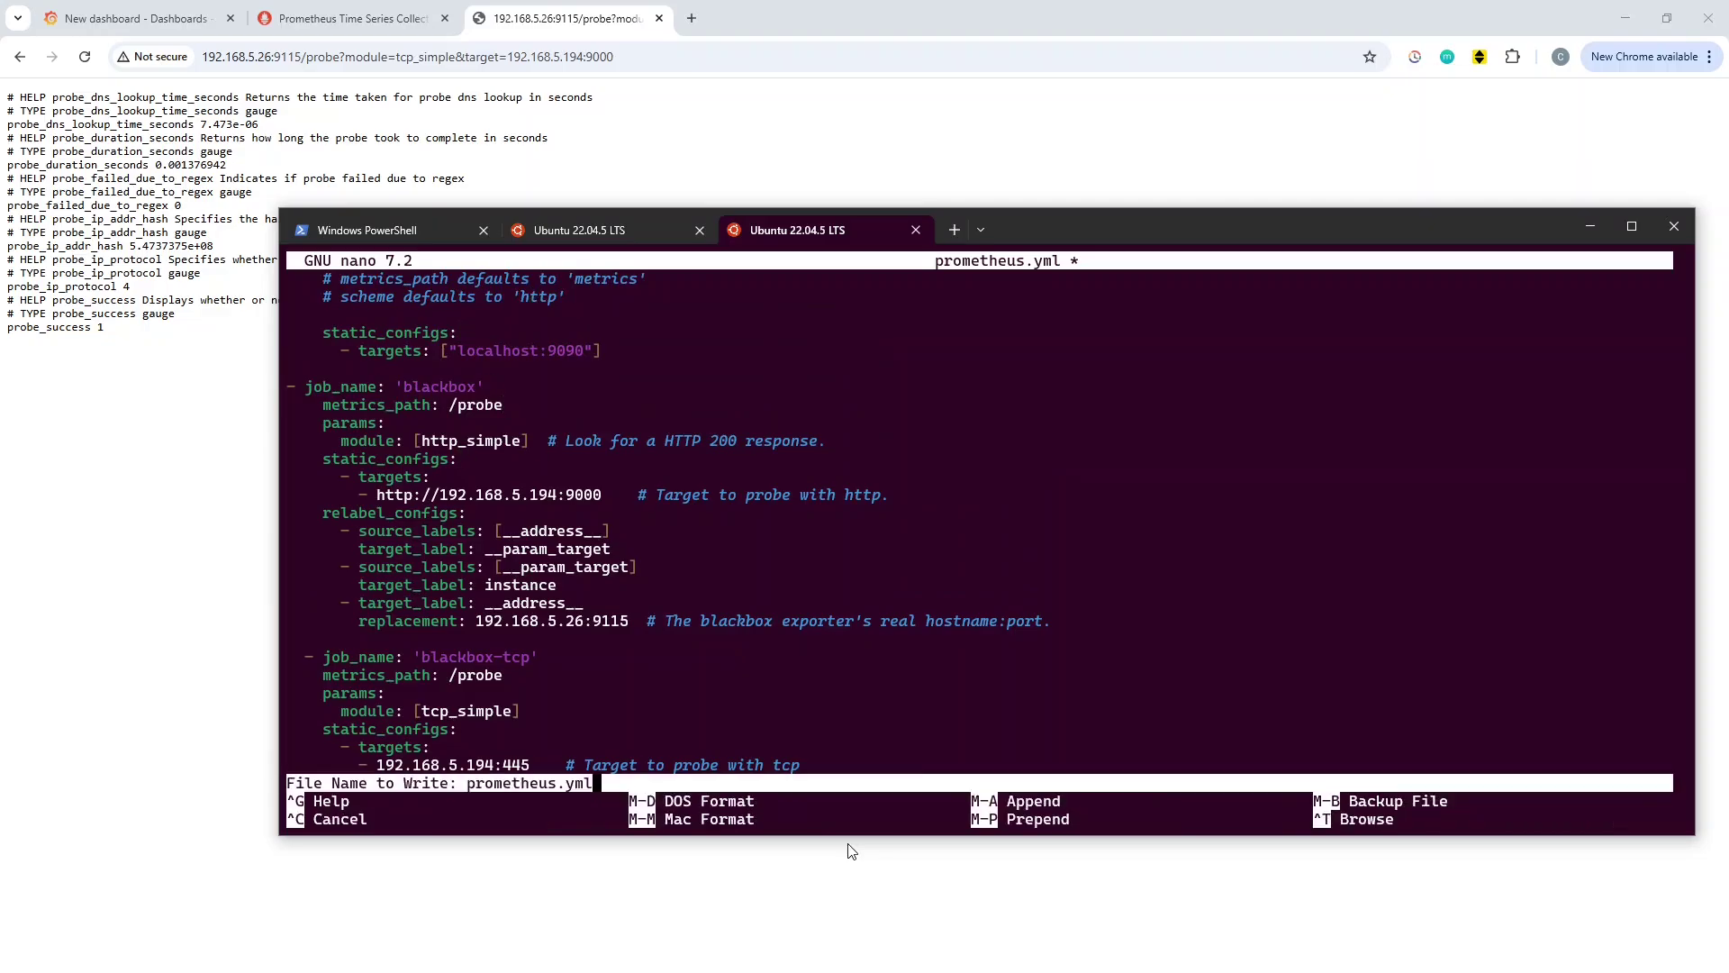
{"action": "key", "text": "Return"}
Exit nano, run sudo docker restart prometheus, then sudo docker ps listing blackbox_exporter and grafana.
{"action": "key", "text": "ctrl+x"}
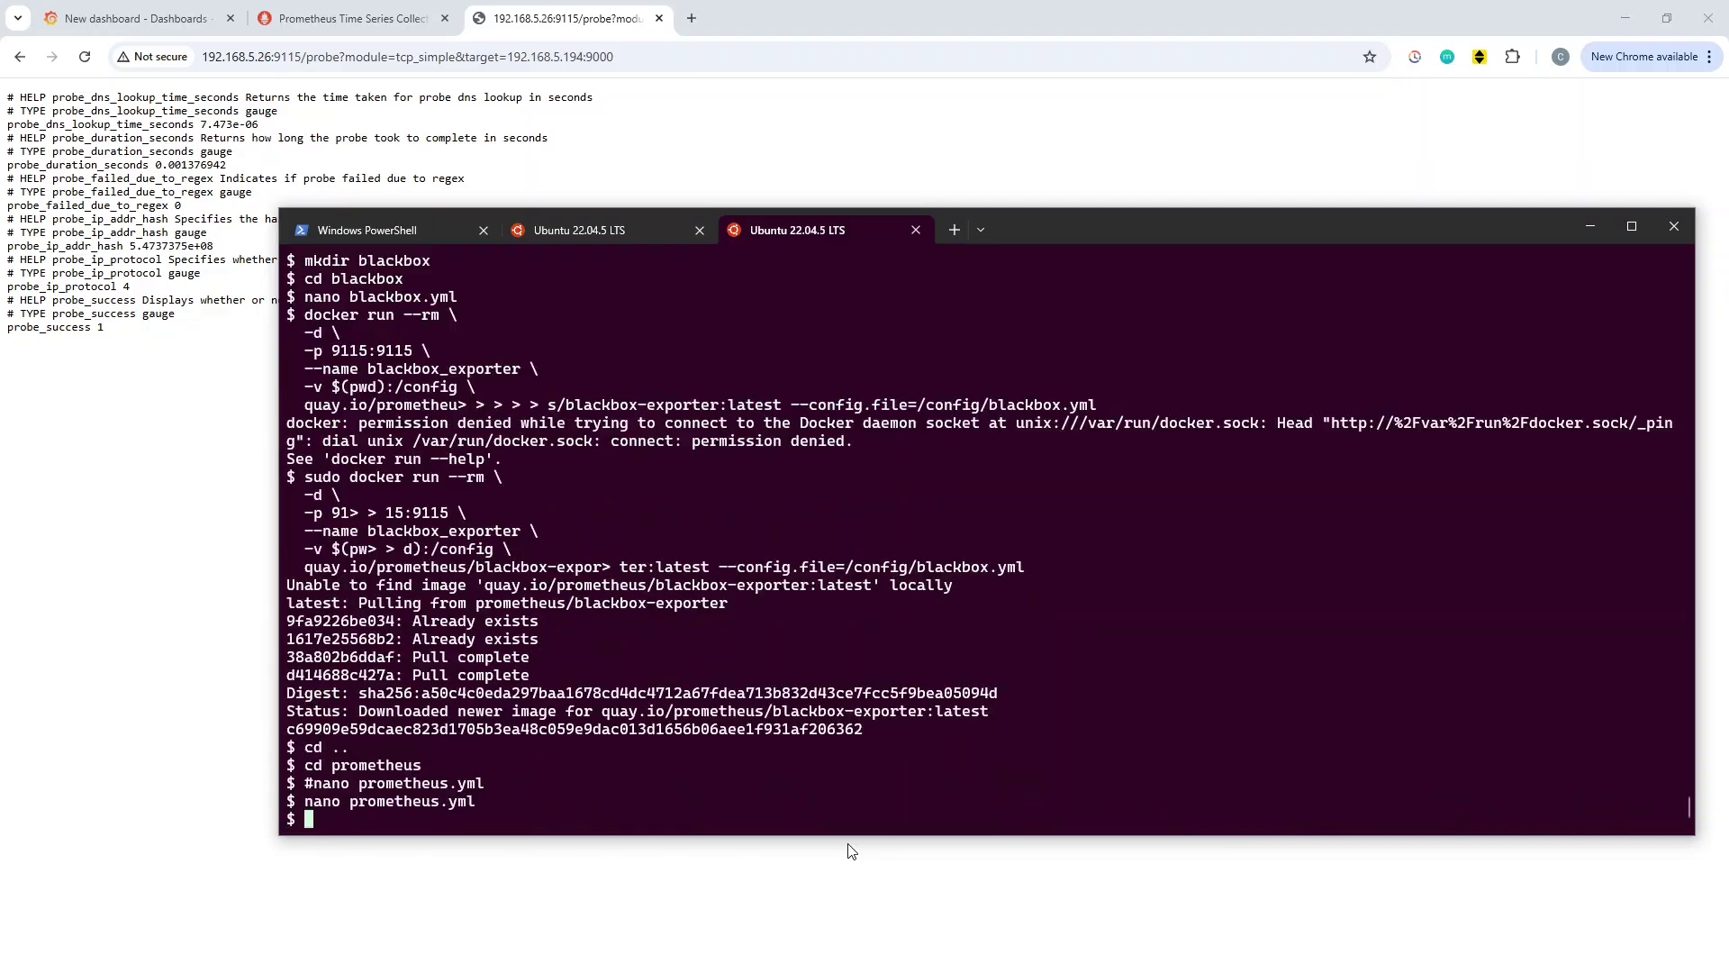
{"action": "type", "text": "sudo docker restart p"}
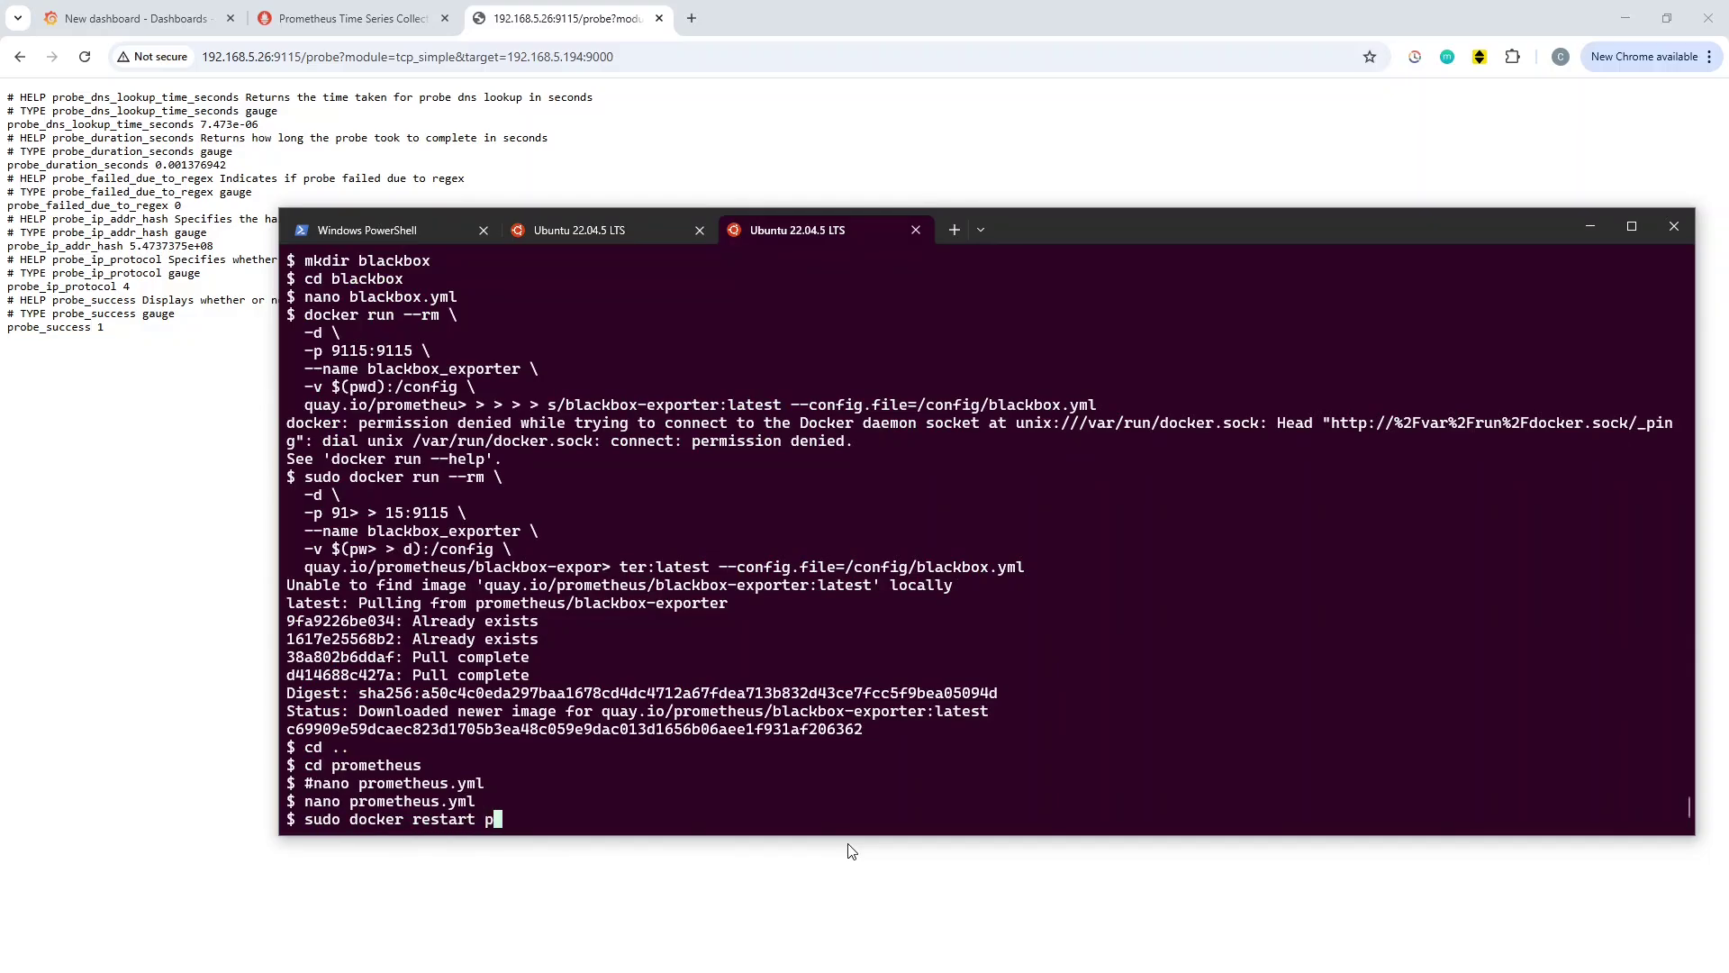
{"action": "type", "text": "romethei"}
{"action": "key", "text": "BackSpace"}
{"action": "type", "text": "us"}
{"action": "key", "text": "Return"}
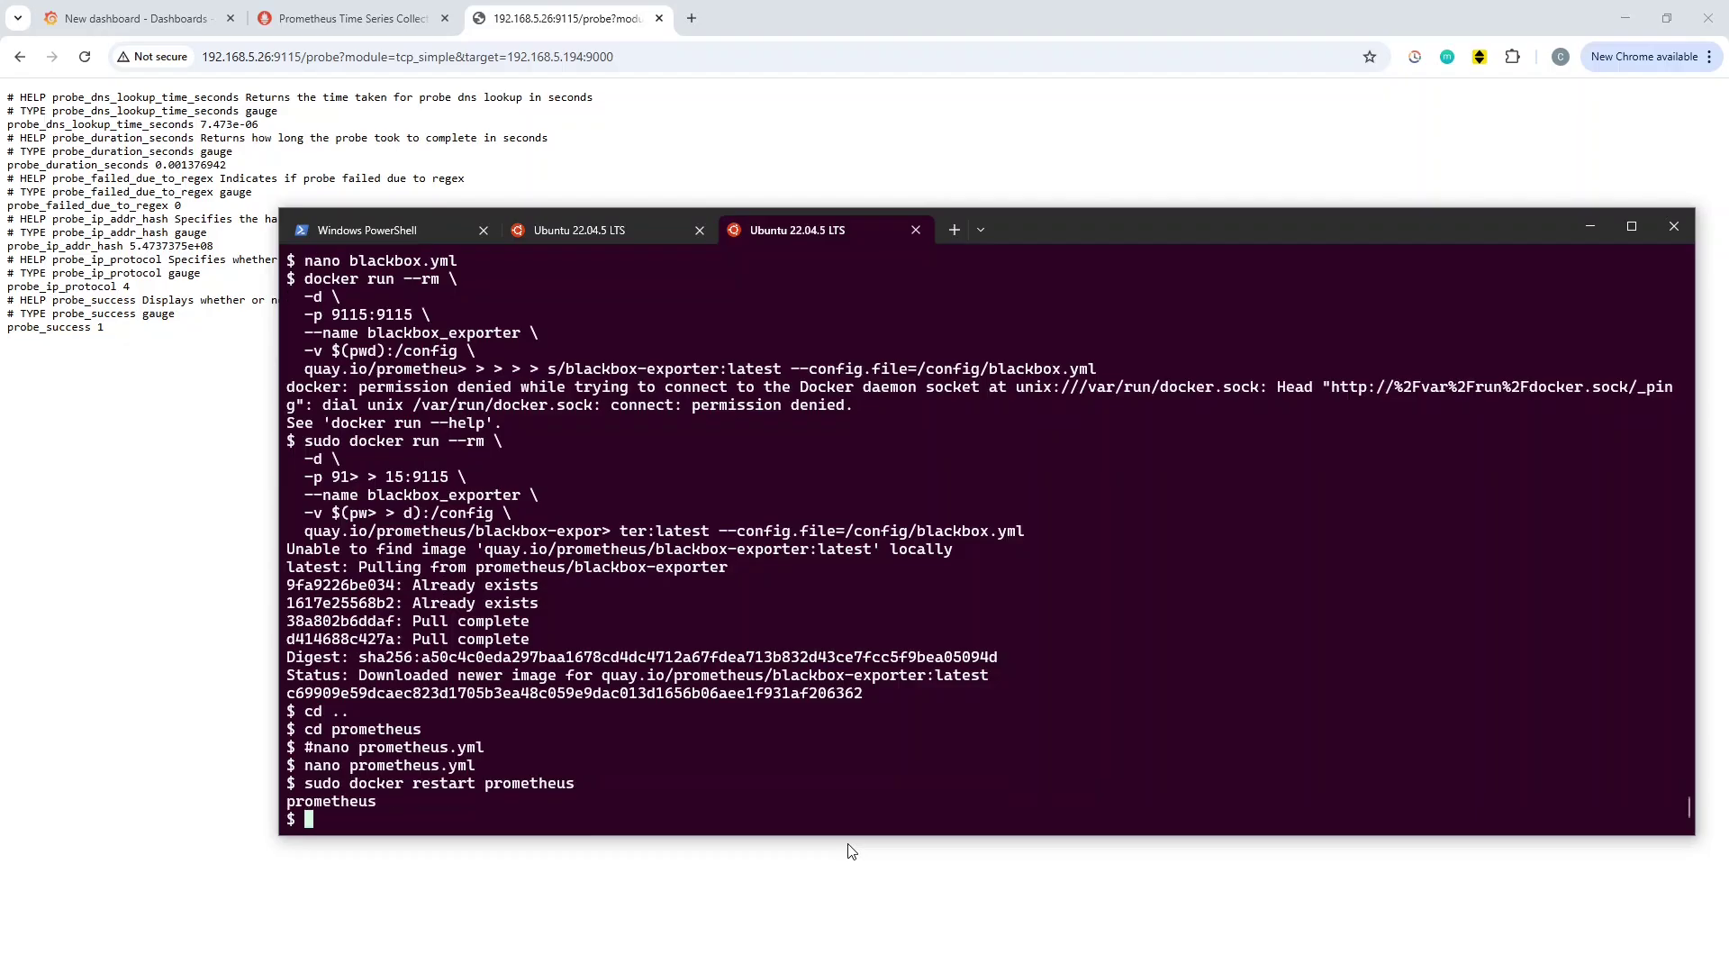
{"action": "type", "text": "sudo docker ps"}
{"action": "key", "text": "Return"}
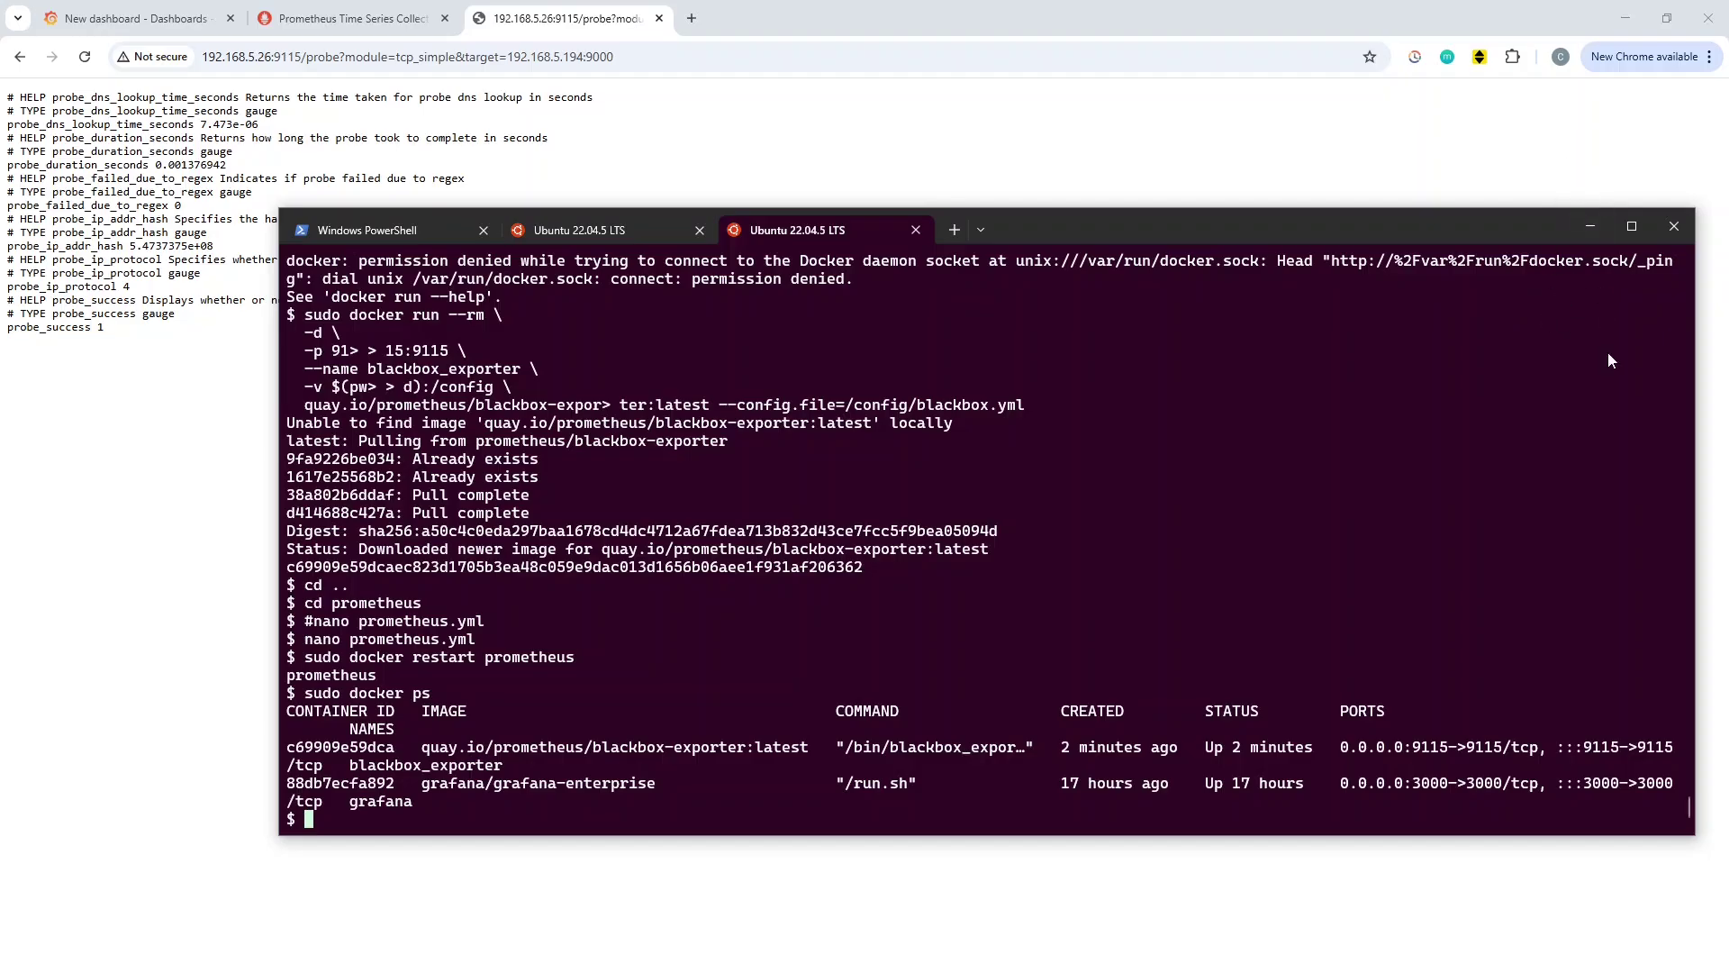
Reload the Prometheus targets page several times, getting connection refused, then return to the server terminal.
{"action": "left_click", "coordinate": [351, 18]}
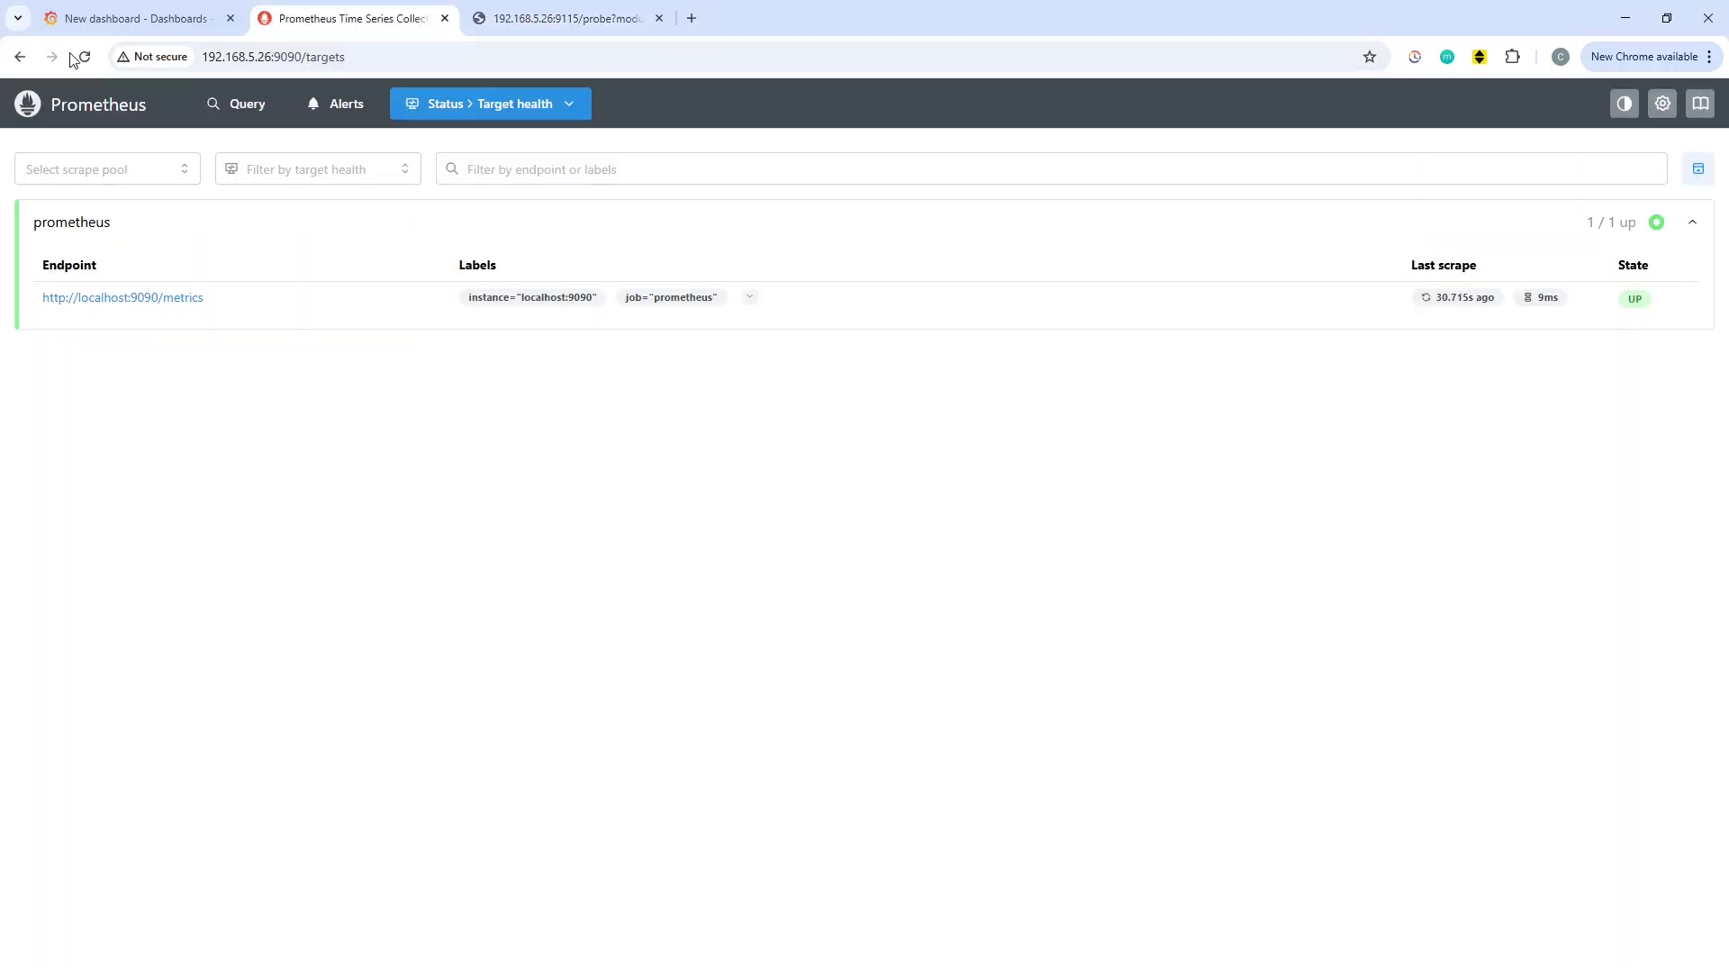
{"action": "left_click", "coordinate": [83, 58]}
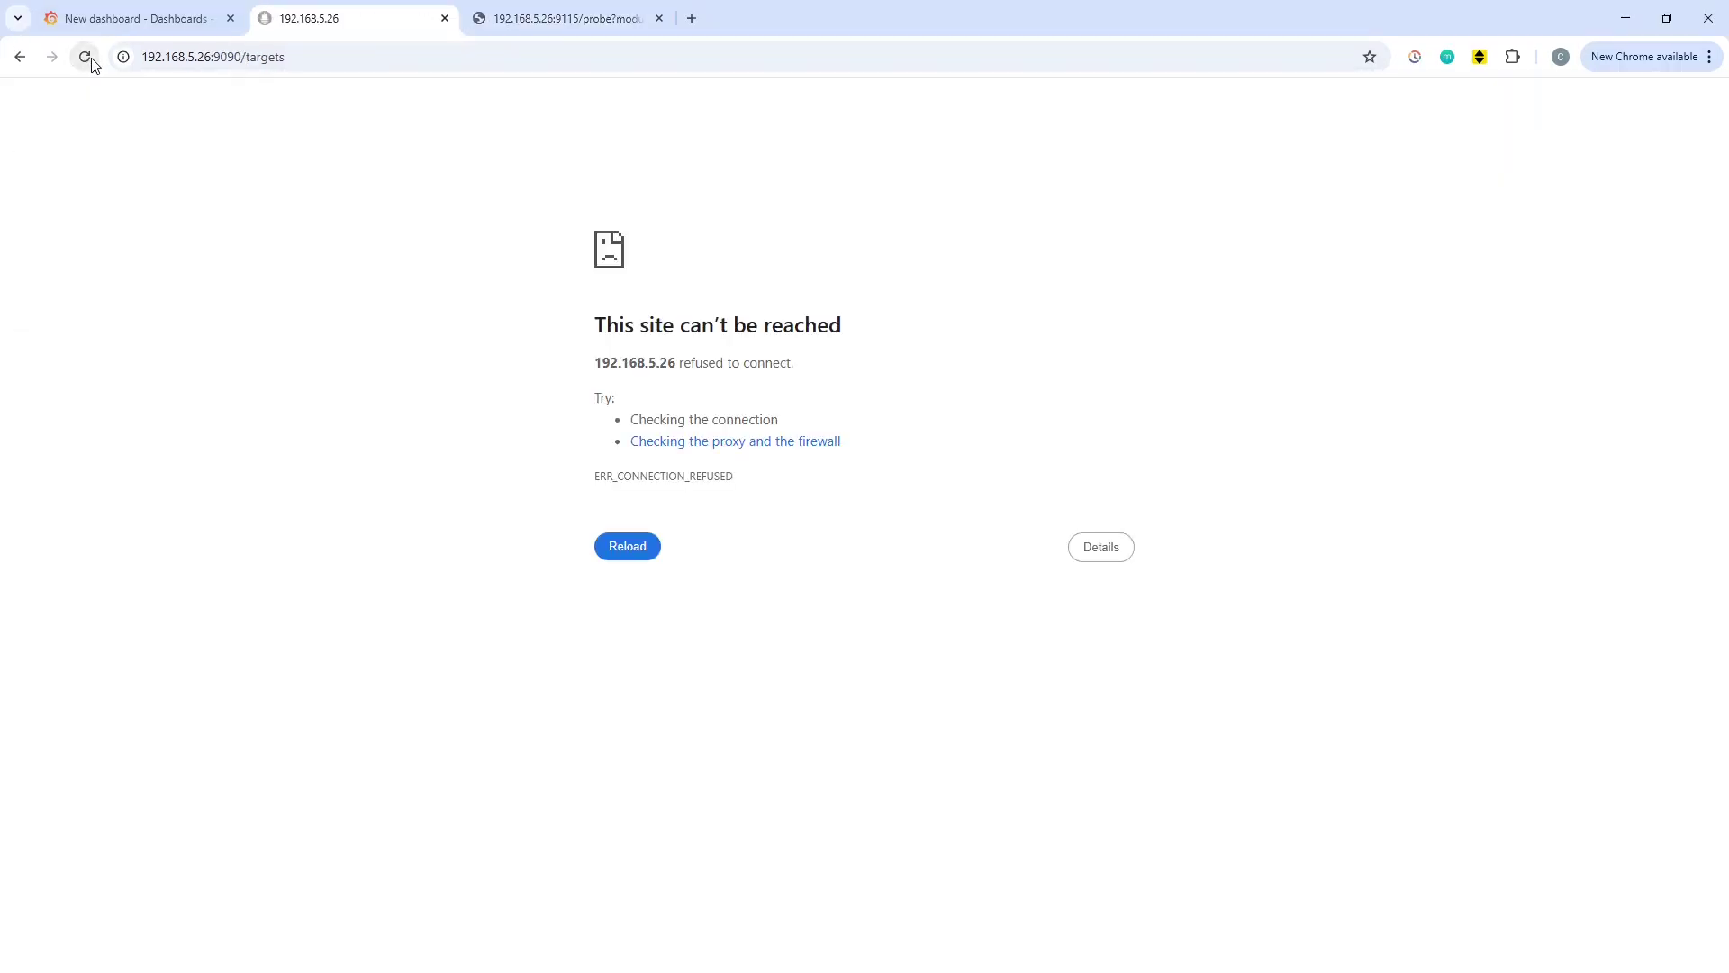
{"action": "left_click", "coordinate": [85, 57]}
{"action": "left_click", "coordinate": [85, 57]}
{"action": "key", "text": "alt+Tab"}
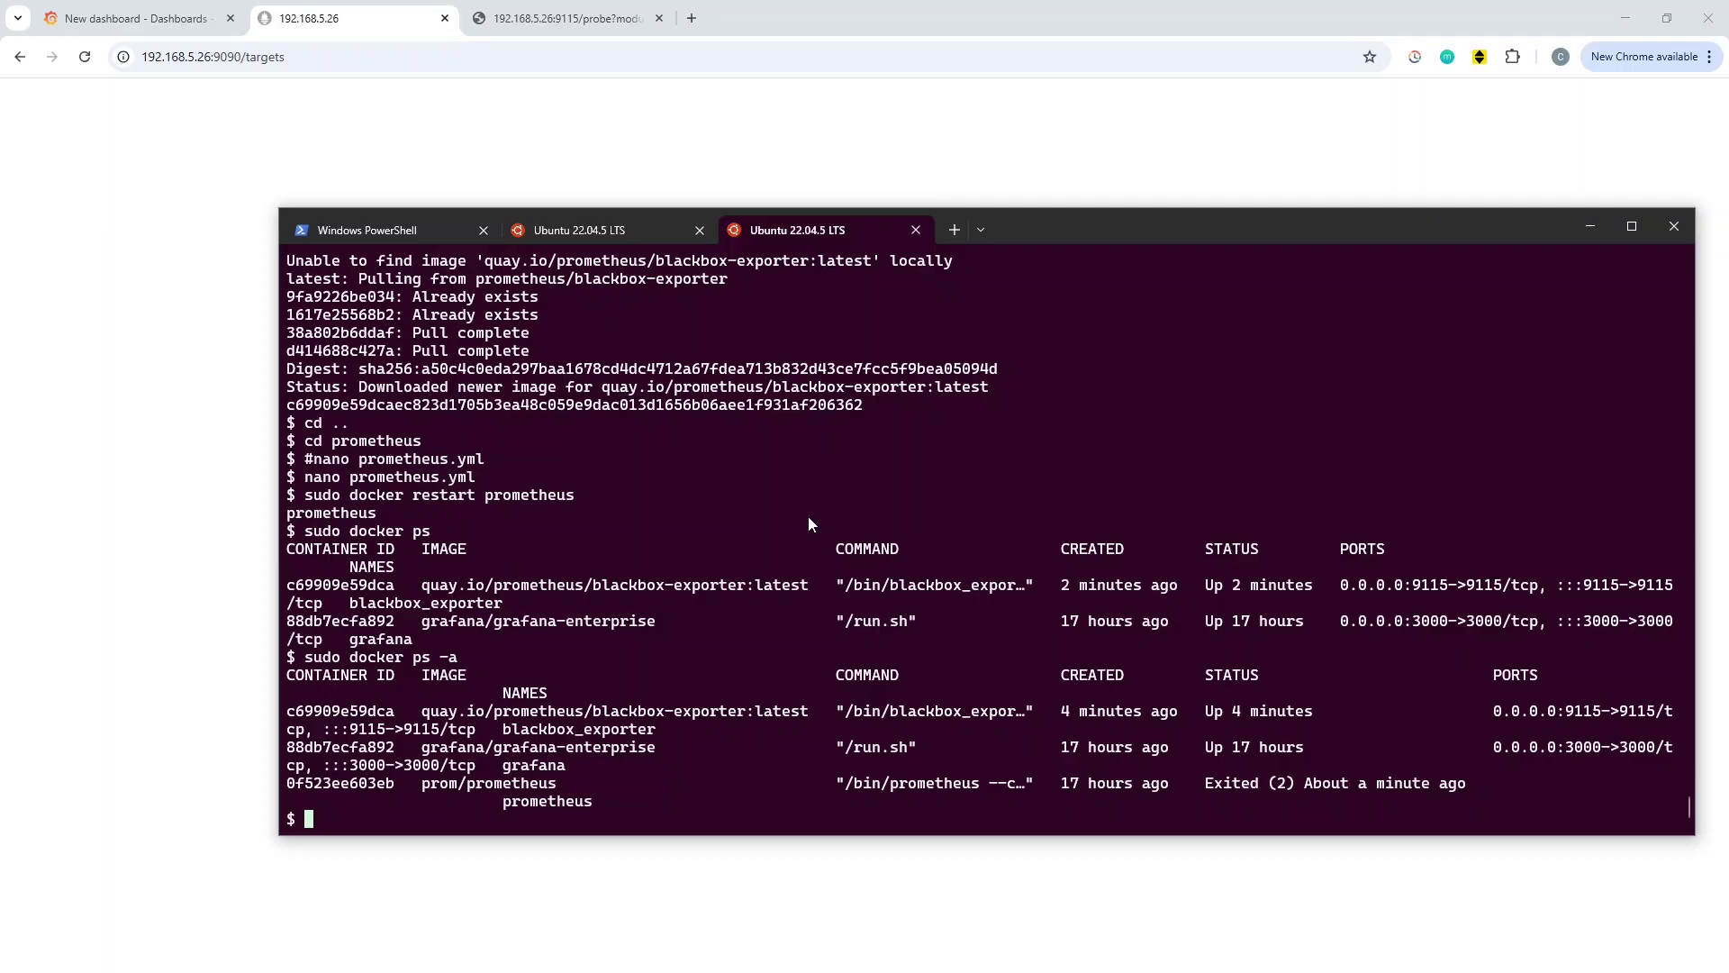
Reopen prometheus.yml in nano, correcting the mistyped command.
{"action": "type", "text": "nano"}
{"action": "key", "text": "BackSpace"}
{"action": "key", "text": "BackSpace"}
{"action": "key", "text": "BackSpace"}
{"action": "key", "text": "BackSpace"}
{"action": "key", "text": "BackSpace"}
{"action": "type", "text": "nano prio"}
{"action": "key", "text": "BackSpace"}
{"action": "key", "text": "BackSpace"}
{"action": "type", "text": "ometheus.yml"}
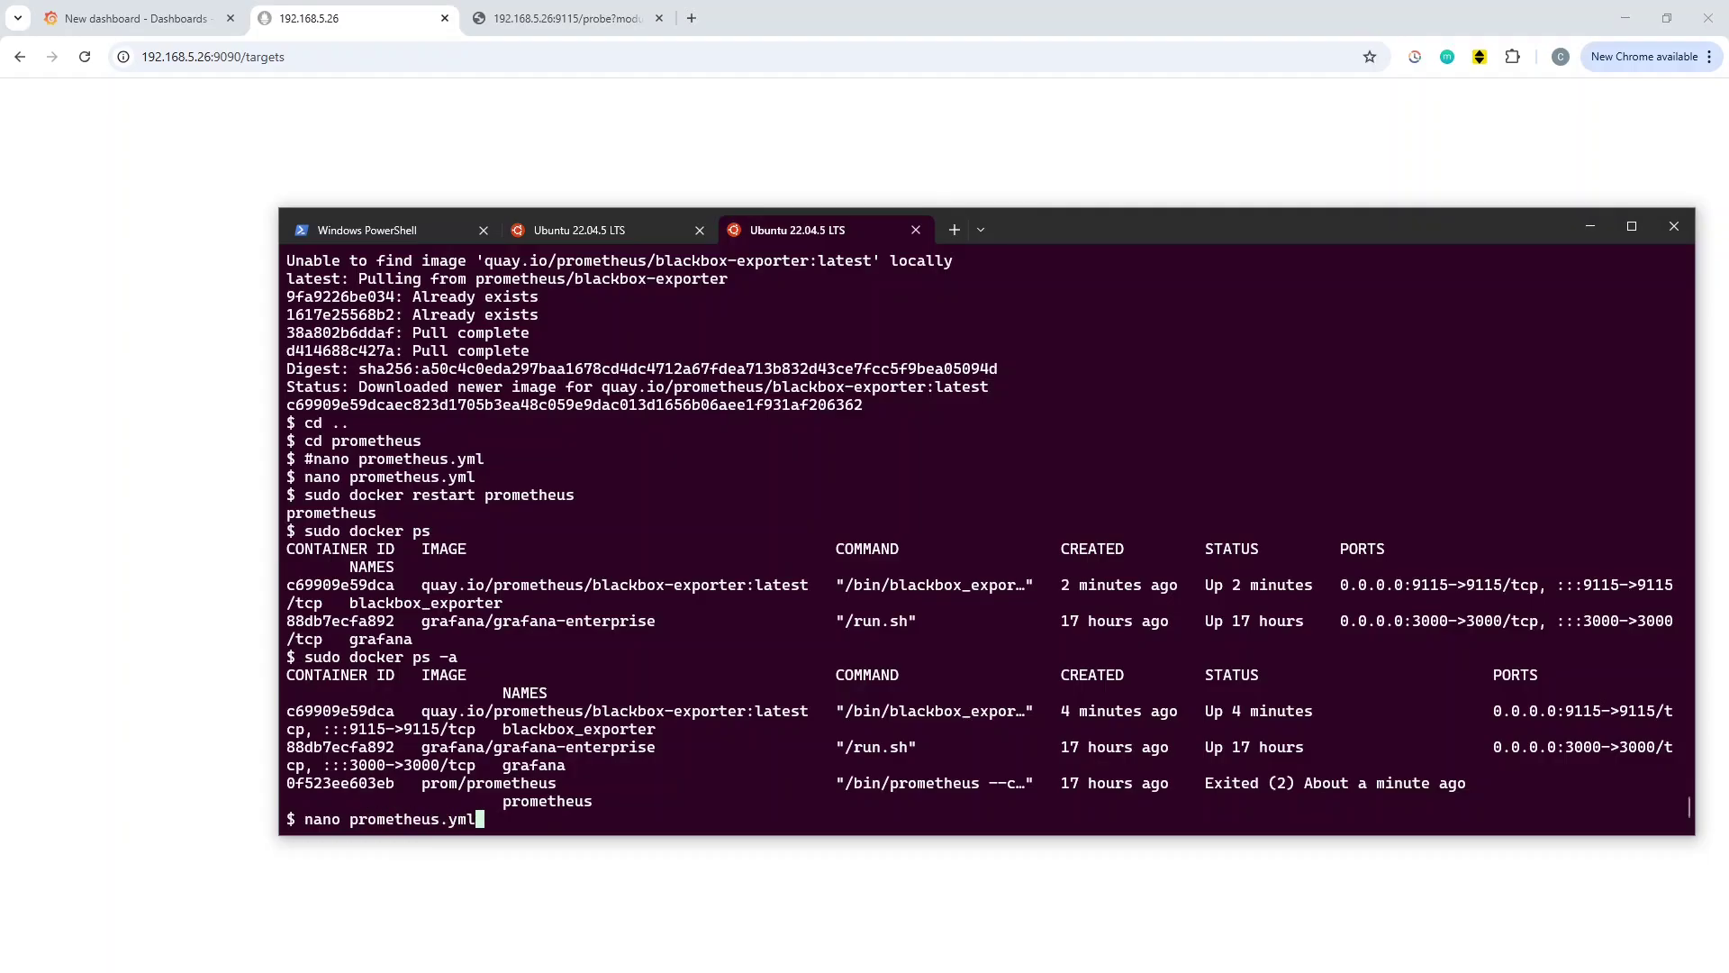
{"action": "key", "text": "Return"}
Review the blackbox and blackbox-tcp probe jobs, then write prometheus.yml under the same name.
{"action": "key", "text": "Down"}
{"action": "key", "text": "Down"}
{"action": "key", "text": "Down"}
{"action": "key", "text": "Down"}
{"action": "key", "text": "Down"}
{"action": "key", "text": "Down"}
{"action": "key", "text": "Down"}
{"action": "key", "text": "Down"}
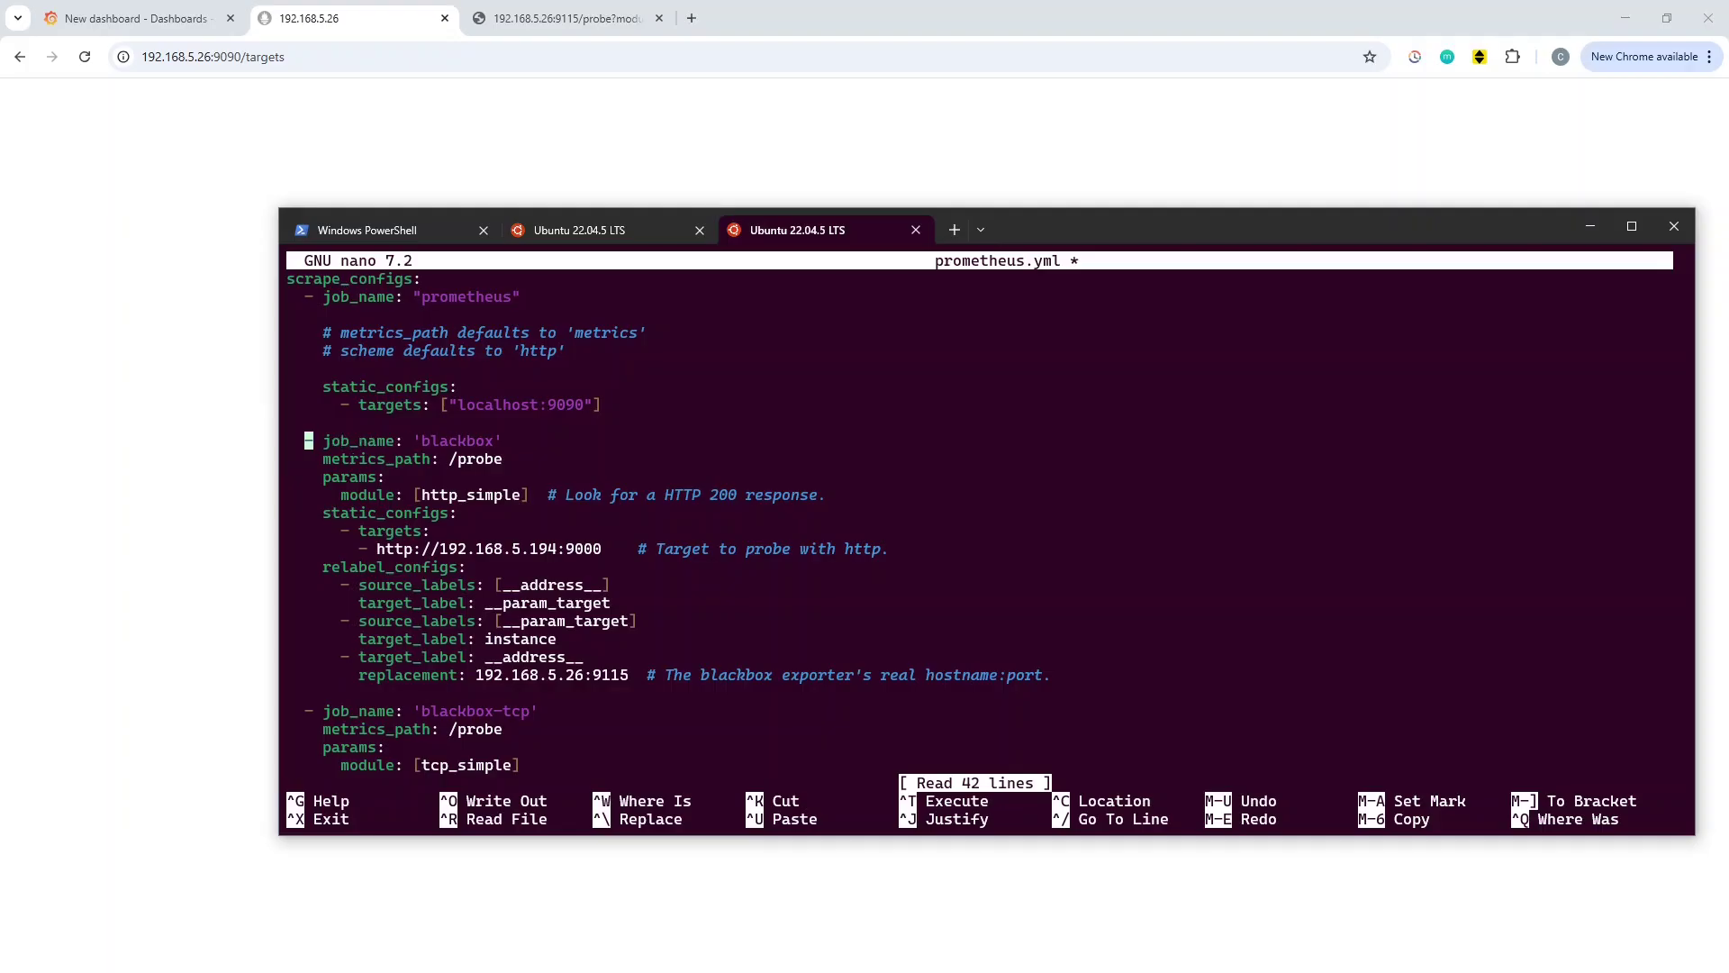
{"action": "key", "text": "Up"}
{"action": "key", "text": "Up"}
{"action": "key", "text": "Up"}
{"action": "key", "text": "Up"}
{"action": "key", "text": "Up"}
{"action": "key", "text": "Up"}
{"action": "key", "text": "Up"}
{"action": "key", "text": "Down"}
{"action": "key", "text": "Down"}
{"action": "key", "text": "Down"}
{"action": "key", "text": "Down"}
{"action": "key", "text": "Down"}
{"action": "key", "text": "Down"}
{"action": "key", "text": "Down"}
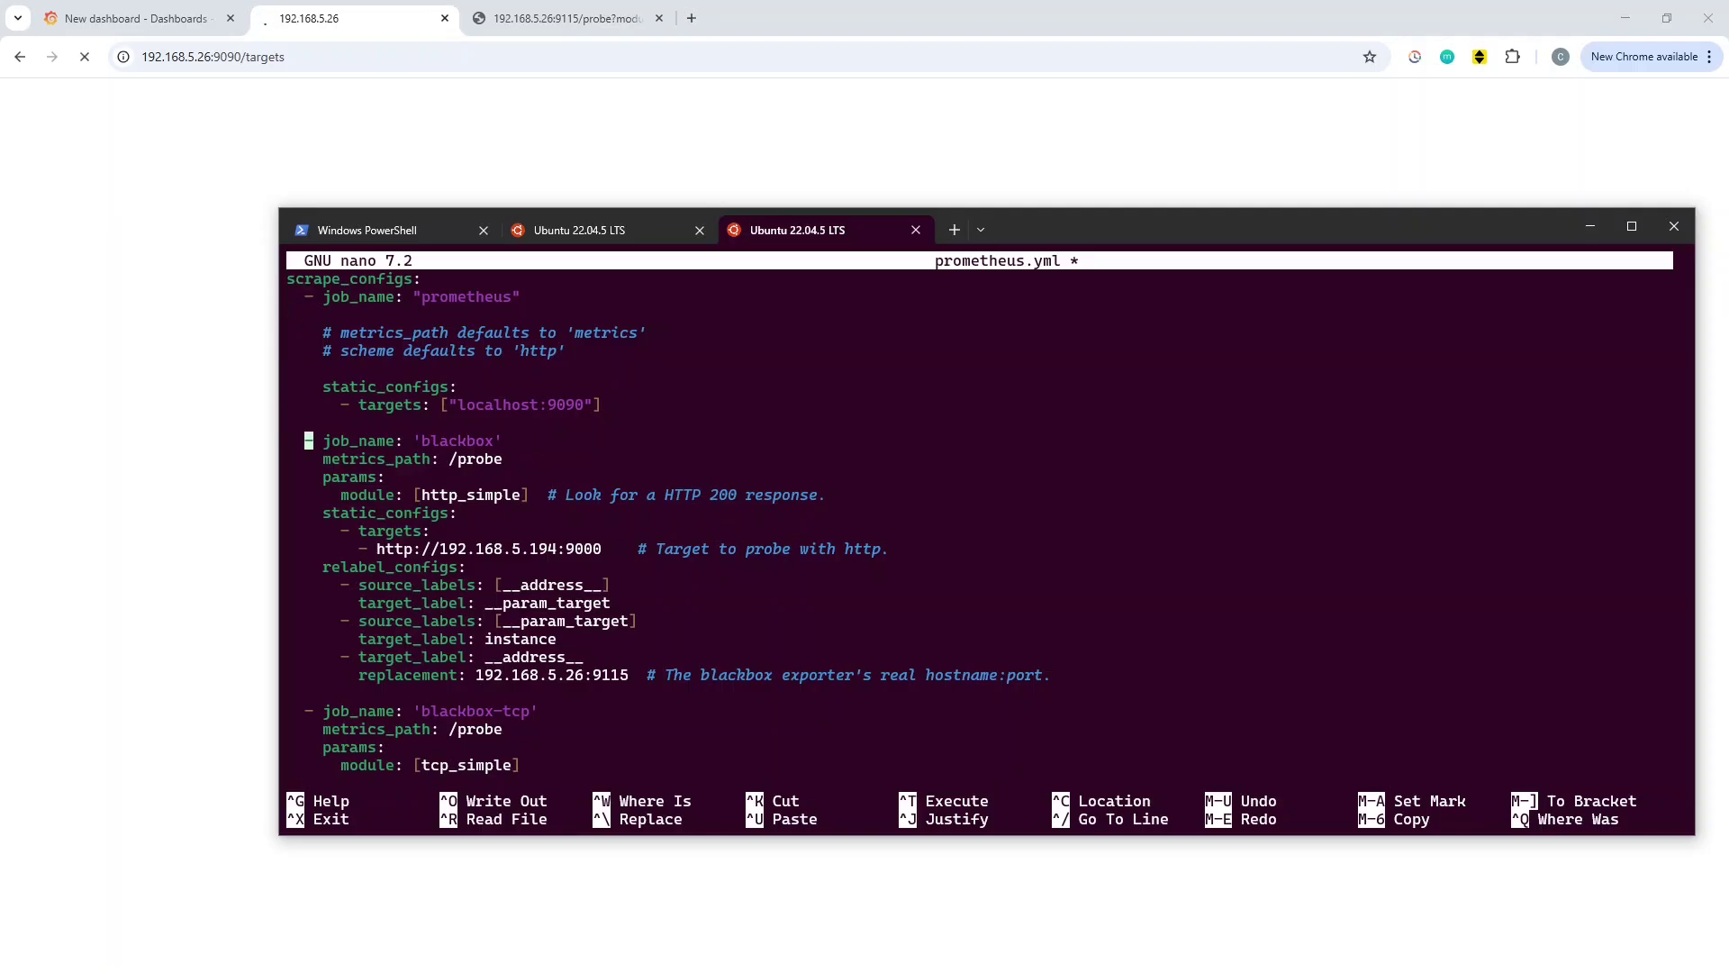
{"action": "key", "text": "Up"}
{"action": "key", "text": "Down"}
{"action": "key", "text": "Down"}
{"action": "key", "text": "Down"}
{"action": "key", "text": "Down"}
{"action": "key", "text": "Down"}
{"action": "key", "text": "Down"}
{"action": "key", "text": "Down"}
{"action": "key", "text": "Down"}
{"action": "key", "text": "Down"}
{"action": "key", "text": "Down"}
{"action": "key", "text": "Down"}
{"action": "key", "text": "Down"}
{"action": "key", "text": "Down"}
{"action": "key", "text": "Down"}
{"action": "key", "text": "Down"}
{"action": "key", "text": "Down"}
{"action": "key", "text": "Down"}
{"action": "key", "text": "Down"}
{"action": "key", "text": "Down"}
{"action": "key", "text": "Down"}
{"action": "key", "text": "Up"}
{"action": "key", "text": "Up"}
{"action": "key", "text": "Up"}
{"action": "key", "text": "Up"}
{"action": "key", "text": "Up"}
{"action": "key", "text": "Up"}
{"action": "key", "text": "Up"}
{"action": "key", "text": "Up"}
{"action": "key", "text": "Up"}
{"action": "key", "text": "Up"}
{"action": "key", "text": "Up"}
{"action": "key", "text": "Up"}
{"action": "key", "text": "Up"}
{"action": "key", "text": "Up"}
{"action": "key", "text": "Up"}
{"action": "key", "text": "Up"}
{"action": "key", "text": "Up"}
{"action": "key", "text": "Up"}
{"action": "key", "text": "Up"}
{"action": "key", "text": "Up"}
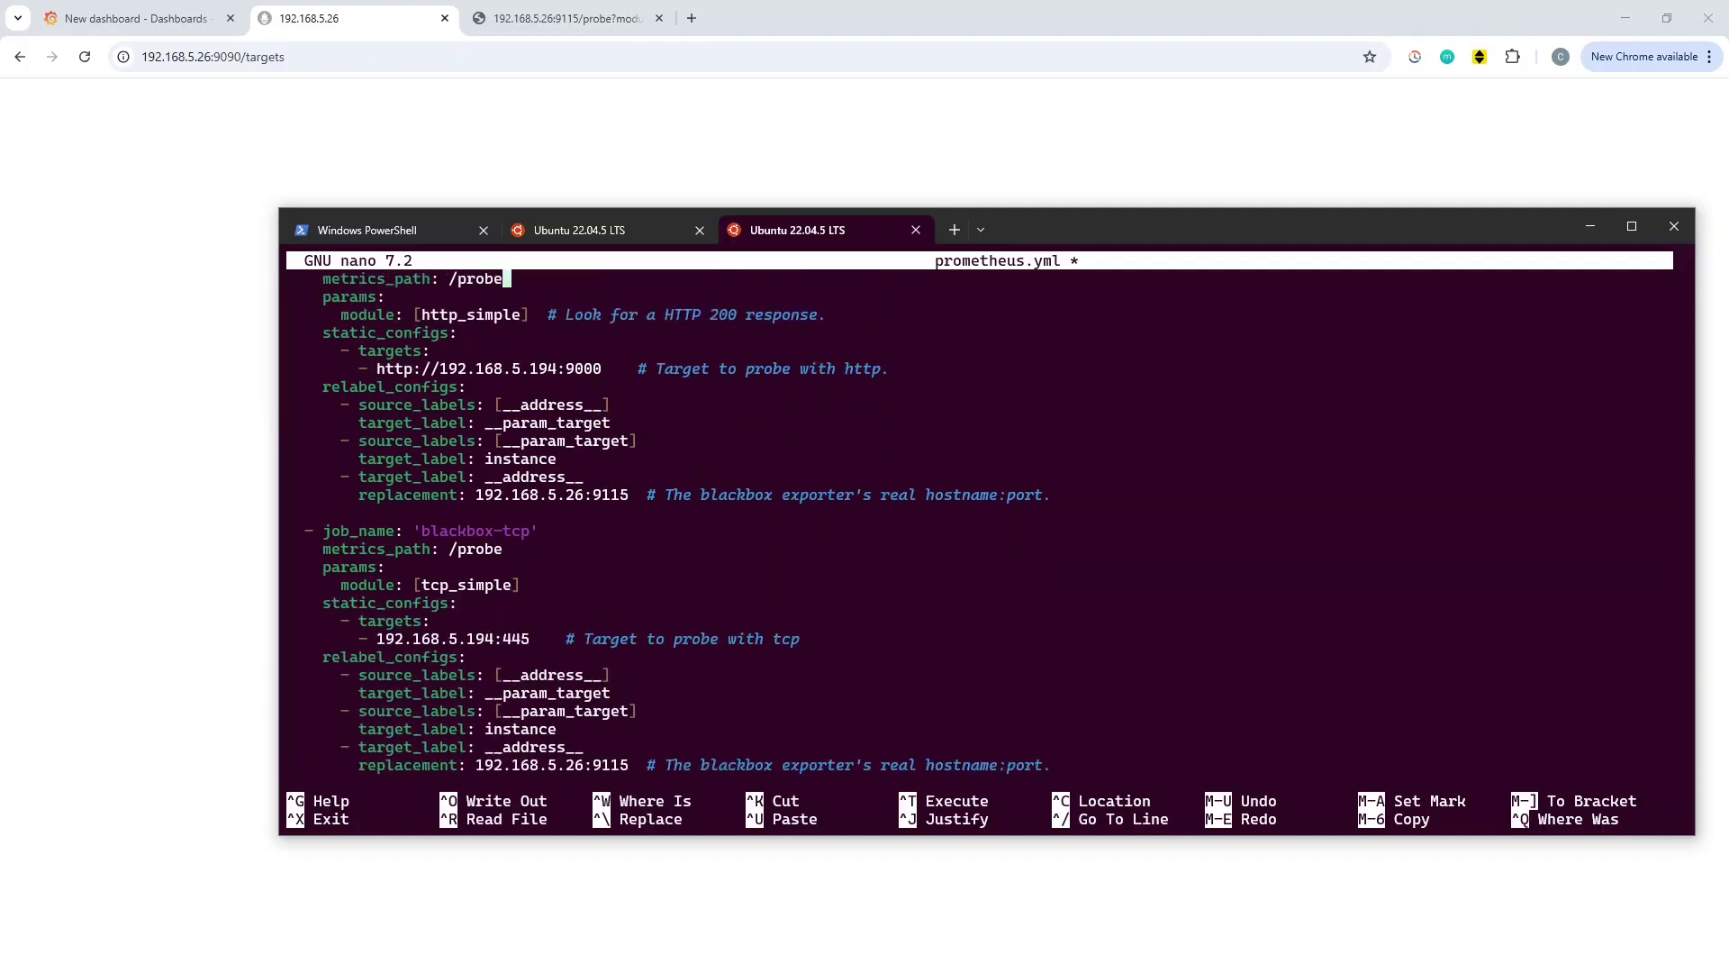
{"action": "key", "text": "Up"}
{"action": "key", "text": "Up"}
{"action": "key", "text": "Up"}
{"action": "key", "text": "Up"}
{"action": "key", "text": "Up"}
{"action": "key", "text": "Up"}
{"action": "key", "text": "Up"}
{"action": "key", "text": "Up"}
{"action": "key", "text": "Up"}
{"action": "key", "text": "Up"}
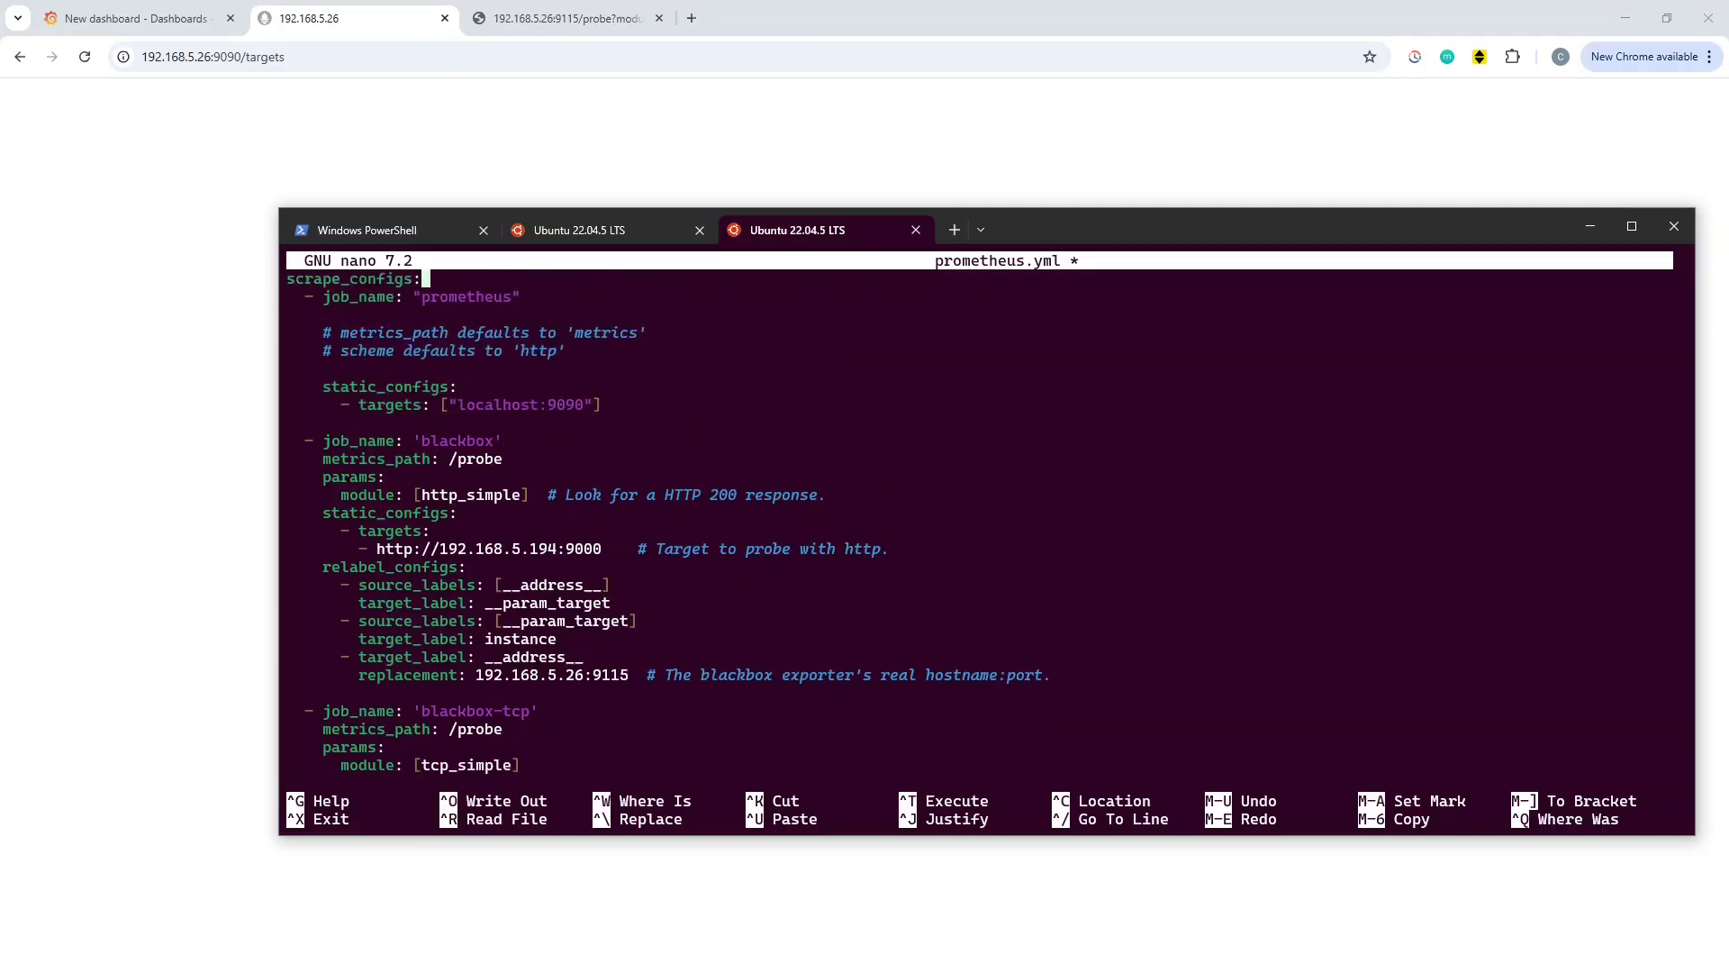
{"action": "key", "text": "ctrl+o"}
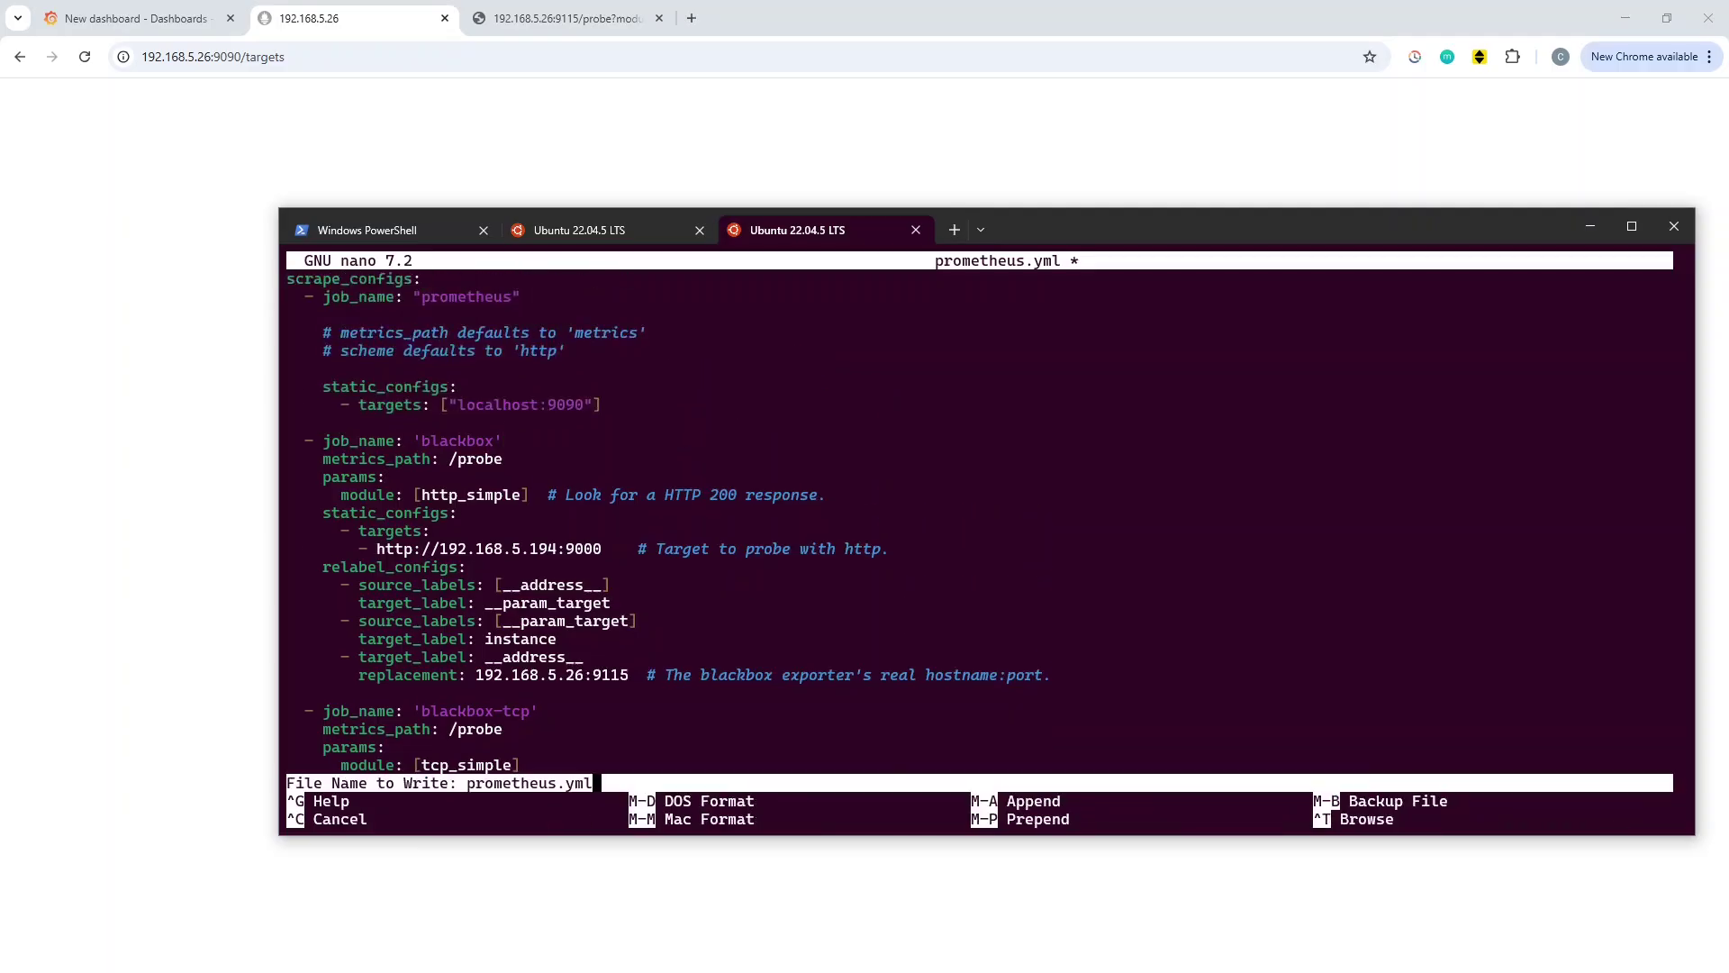
{"action": "key", "text": "Return"}
Leave the editor and restart the prometheus container with 'sudo docker restart prometheus'.
{"action": "key", "text": "ctrl+x"}
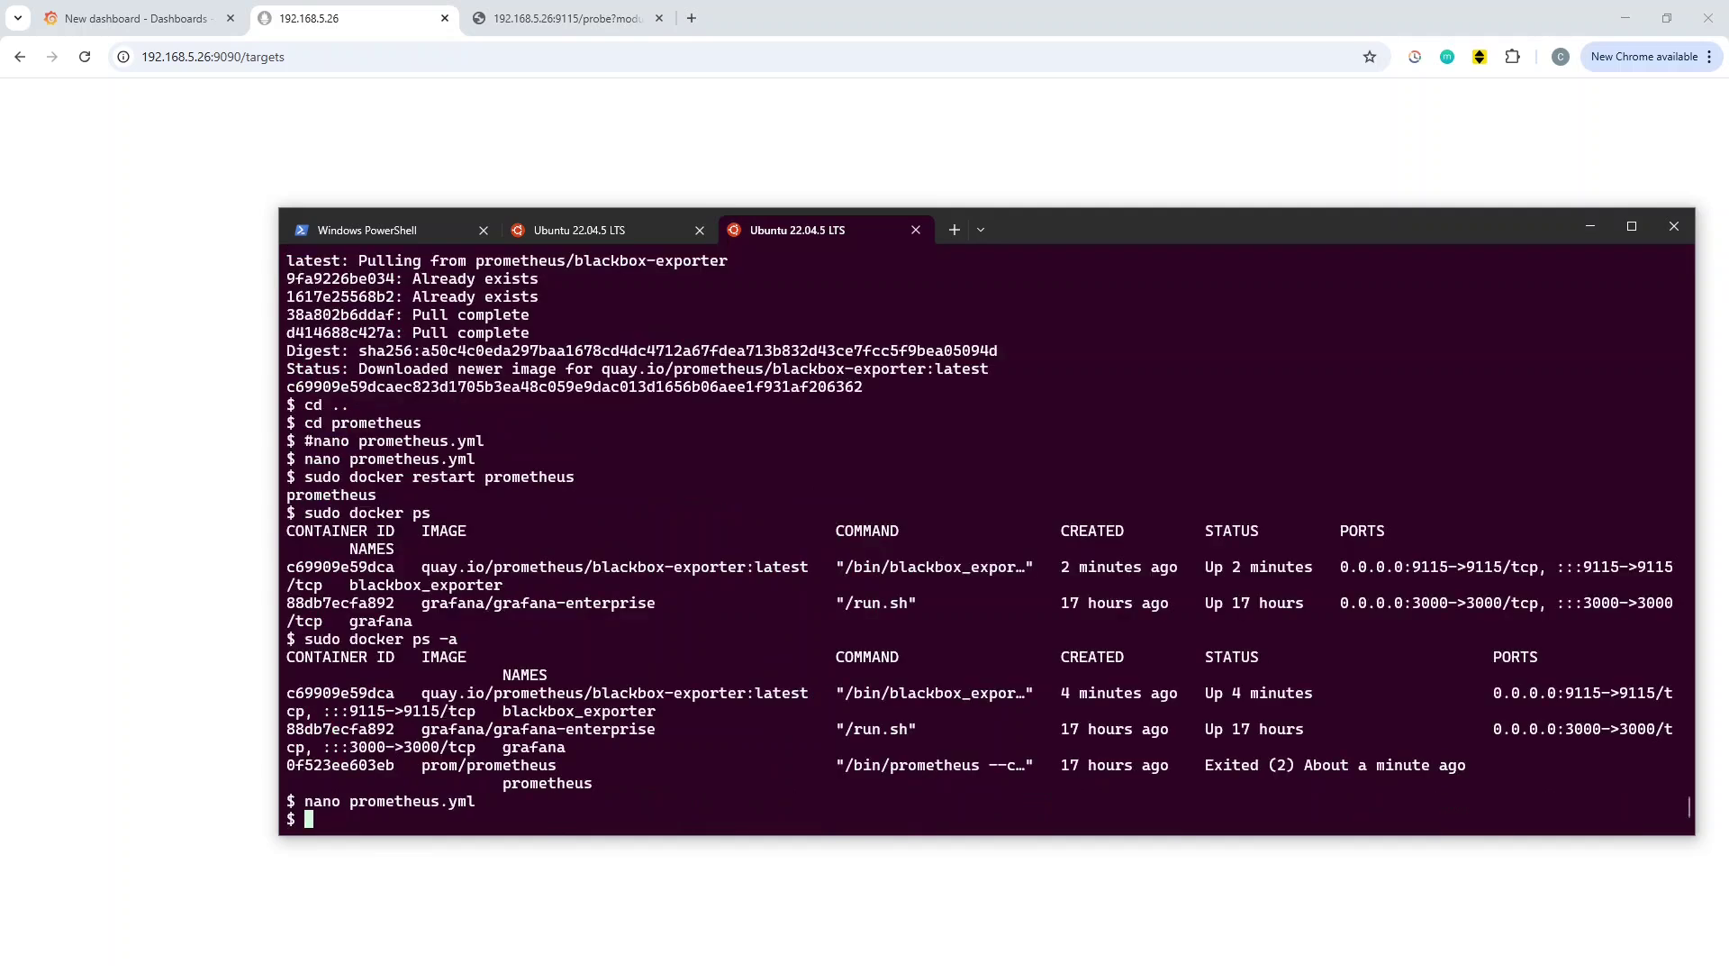
{"action": "key", "text": "Up"}
{"action": "key", "text": "Up"}
{"action": "key", "text": "BackSpace"}
{"action": "key", "text": "BackSpace"}
{"action": "key", "text": "BackSpace"}
{"action": "key", "text": "BackSpace"}
{"action": "key", "text": "BackSpace"}
{"action": "type", "text": "sudo docker sestart"}
{"action": "type", "text": "prometheus"}
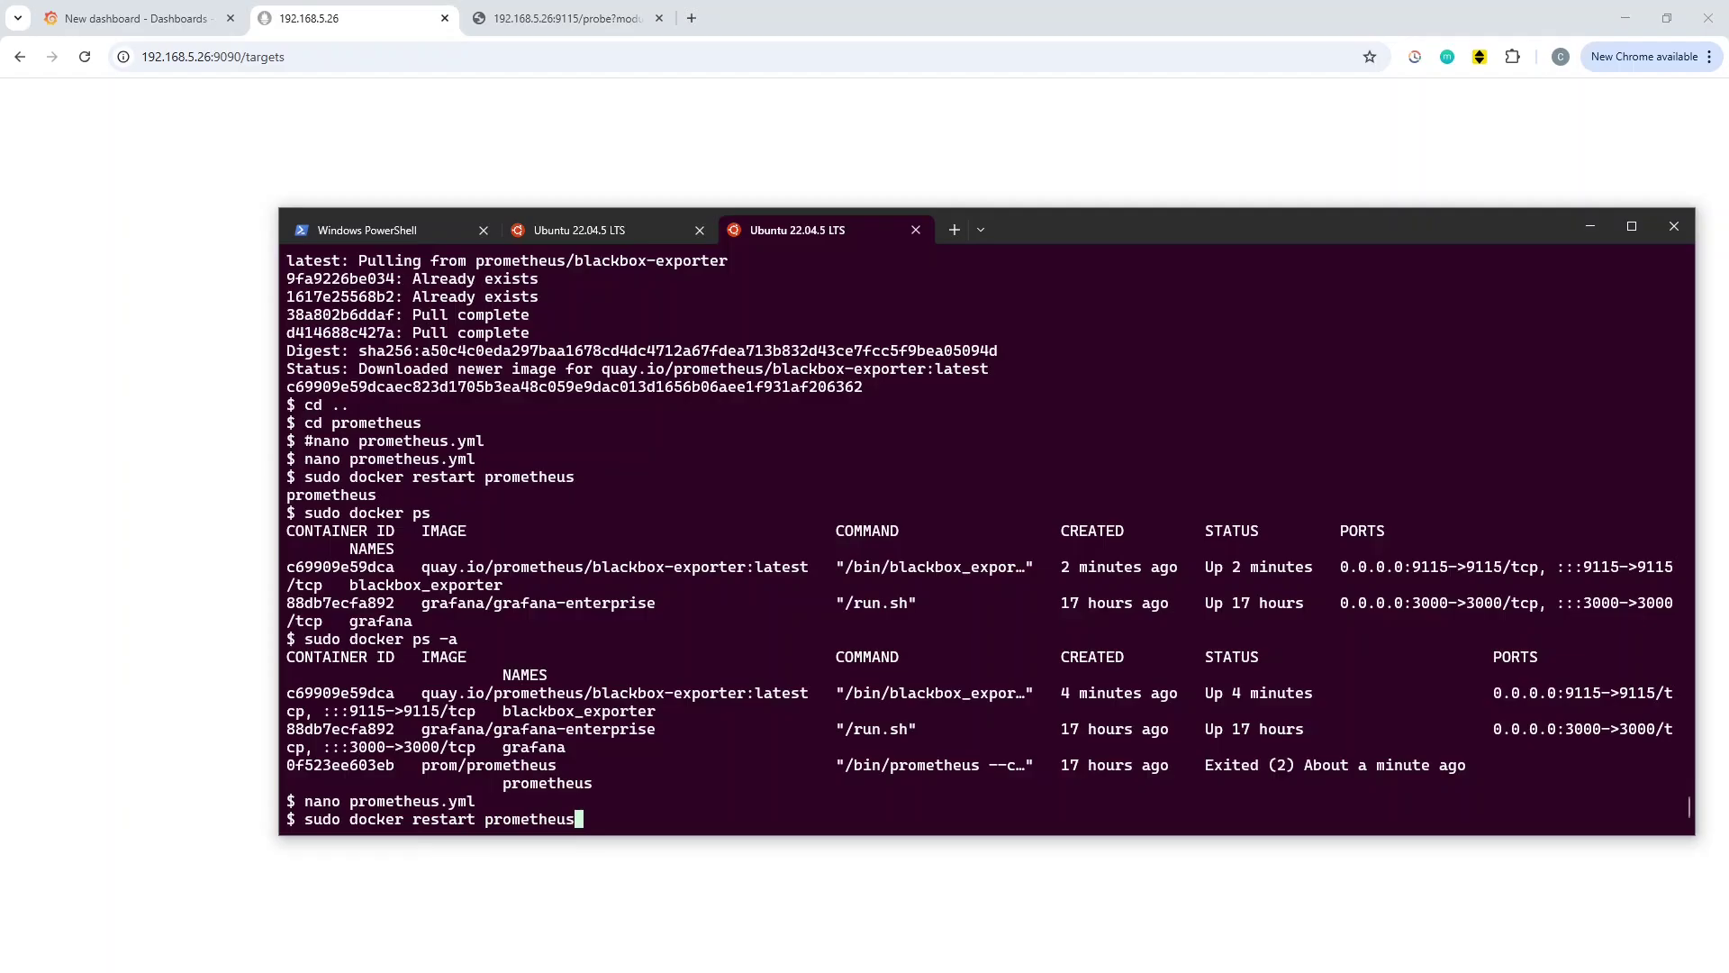
{"action": "key", "text": "Return"}
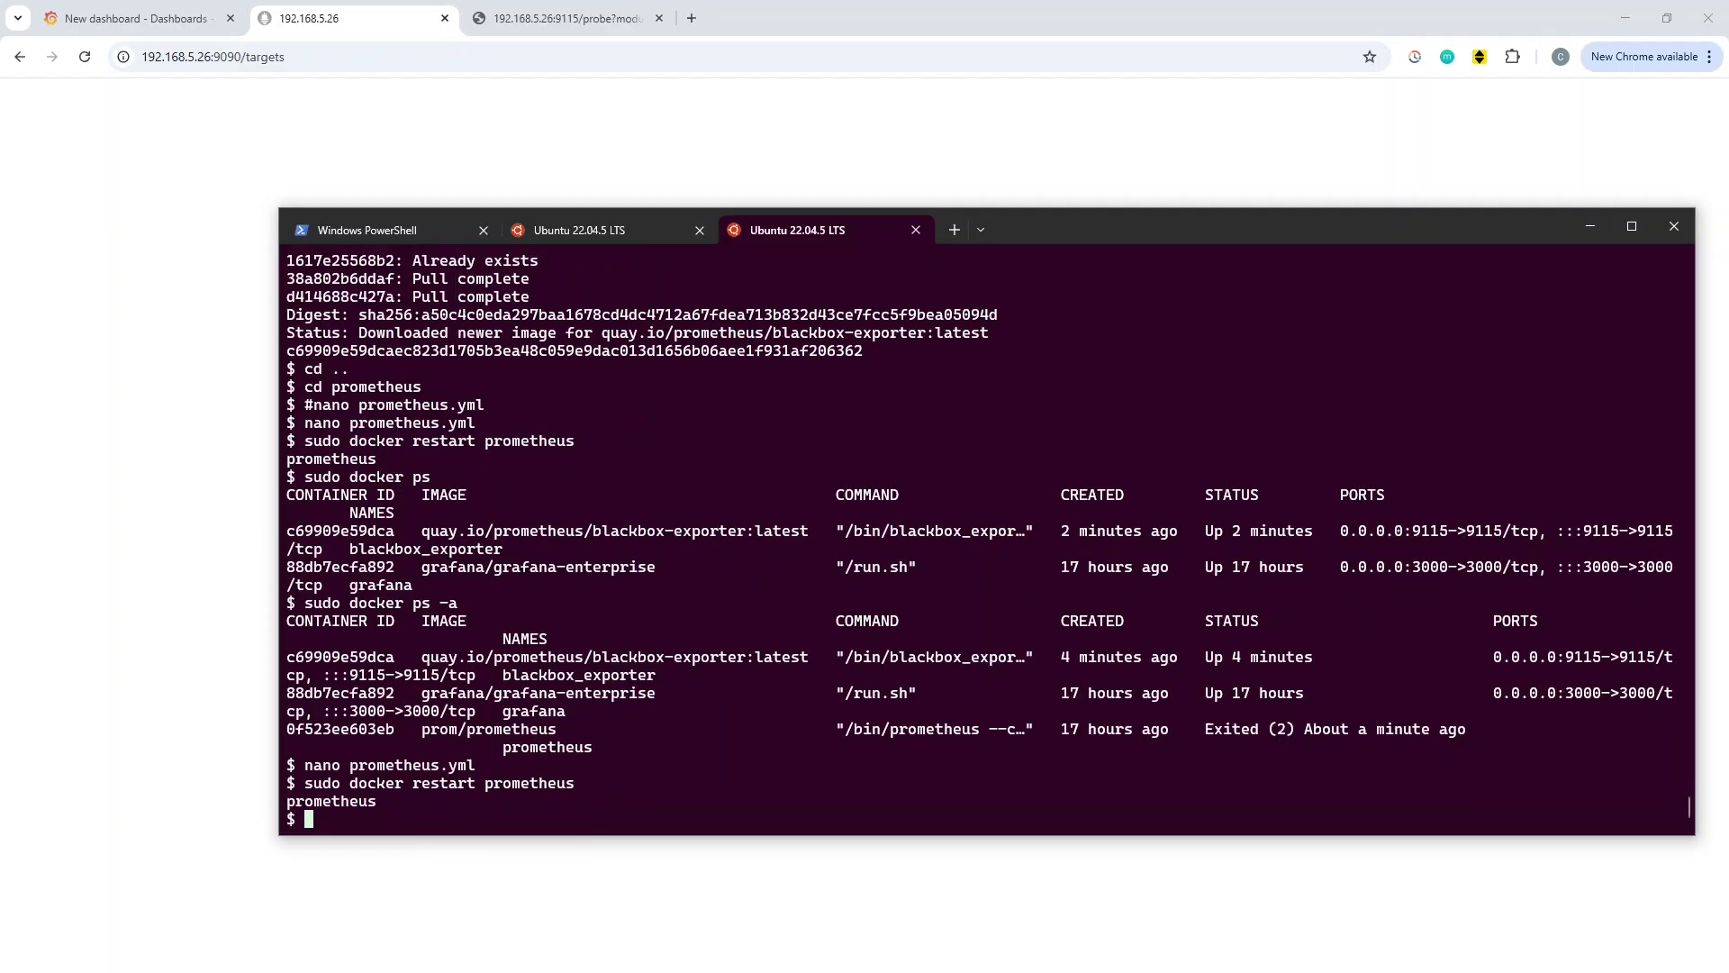
Run 'sudo docker ps' to confirm prometheus is up on port 9090, then return to the browser.
{"action": "type", "text": "sudo ps"}
{"action": "key", "text": "BackSpace"}
{"action": "key", "text": "BackSpace"}
{"action": "key", "text": "BackSpace"}
{"action": "type", "text": "docker l"}
{"action": "key", "text": "BackSpace"}
{"action": "type", "text": "ps"}
{"action": "key", "text": "Return"}
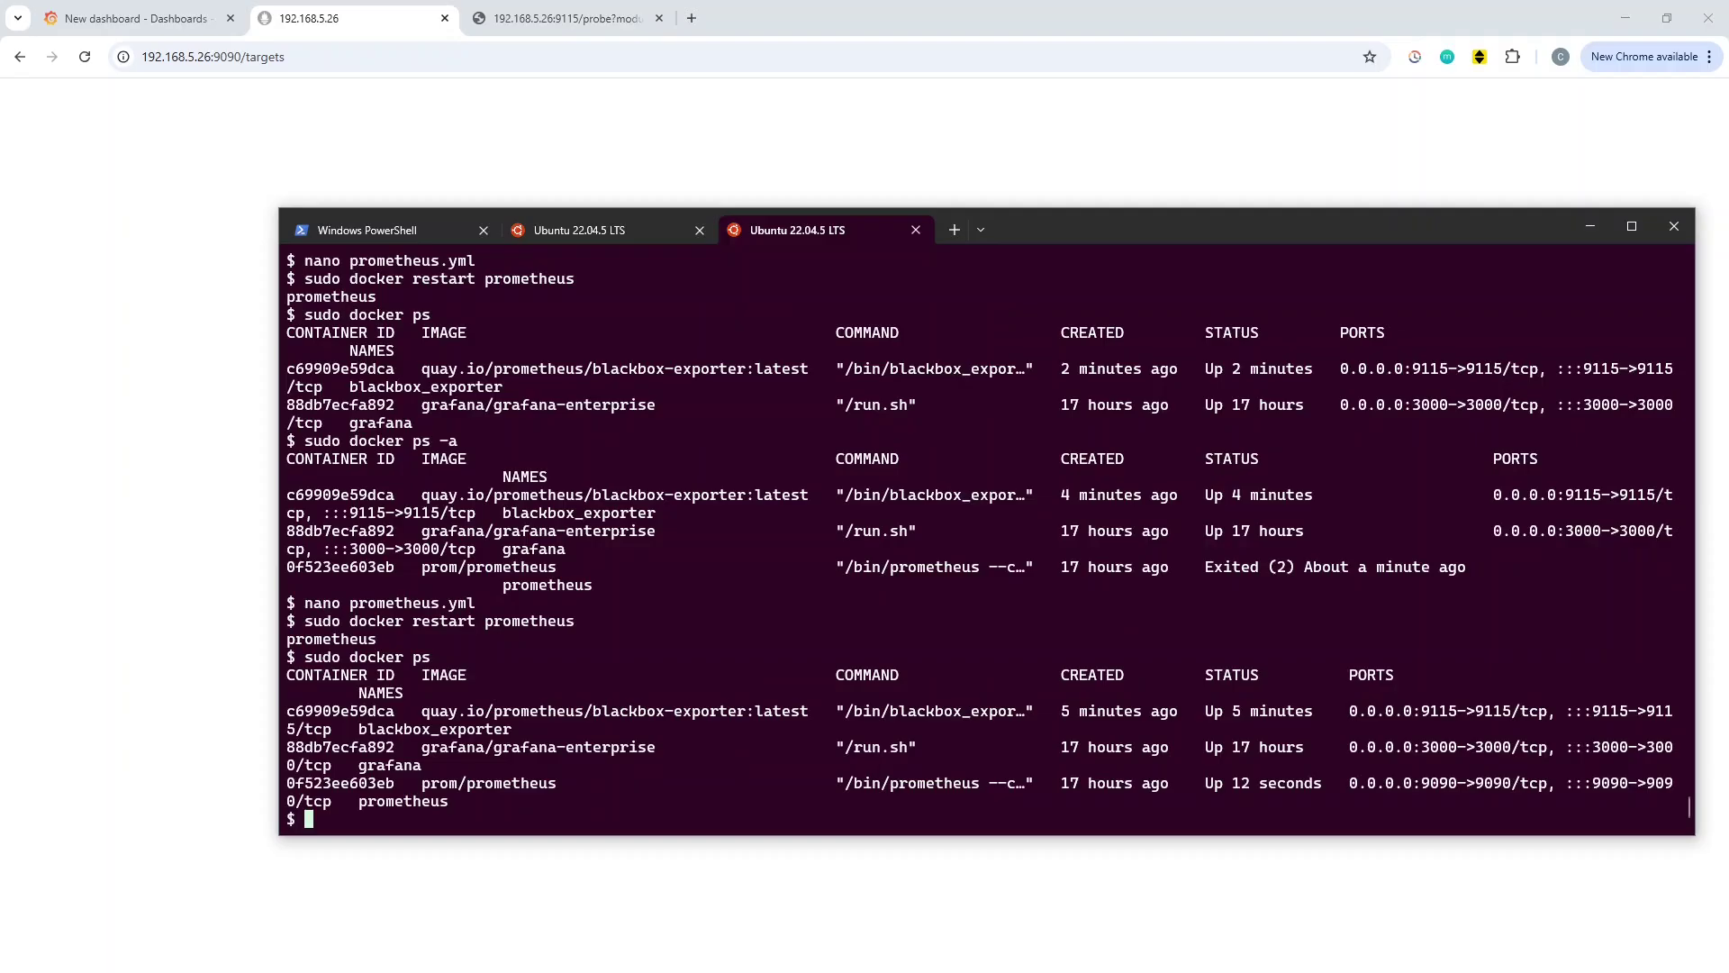
{"action": "left_click", "coordinate": [137, 205]}
Reload the Prometheus targets page until blackbox, blackbox-tcp, blackbox_exporter and prometheus all show UP.
{"action": "left_click", "coordinate": [86, 57]}
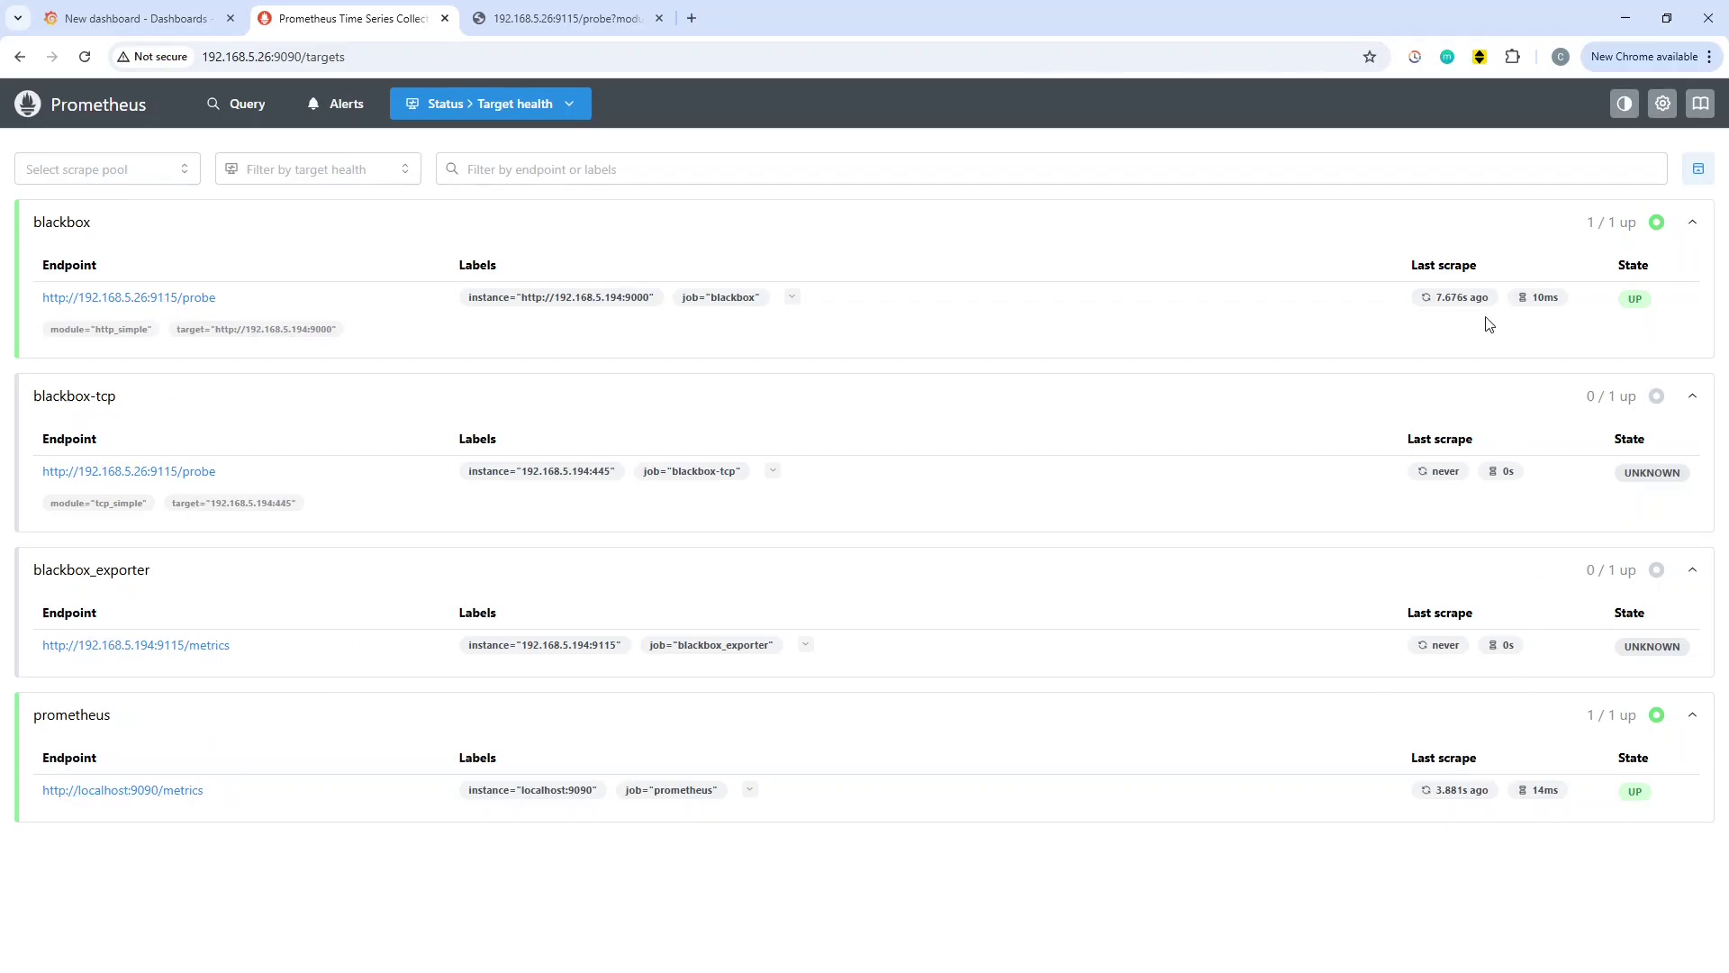
{"action": "left_click", "coordinate": [85, 57]}
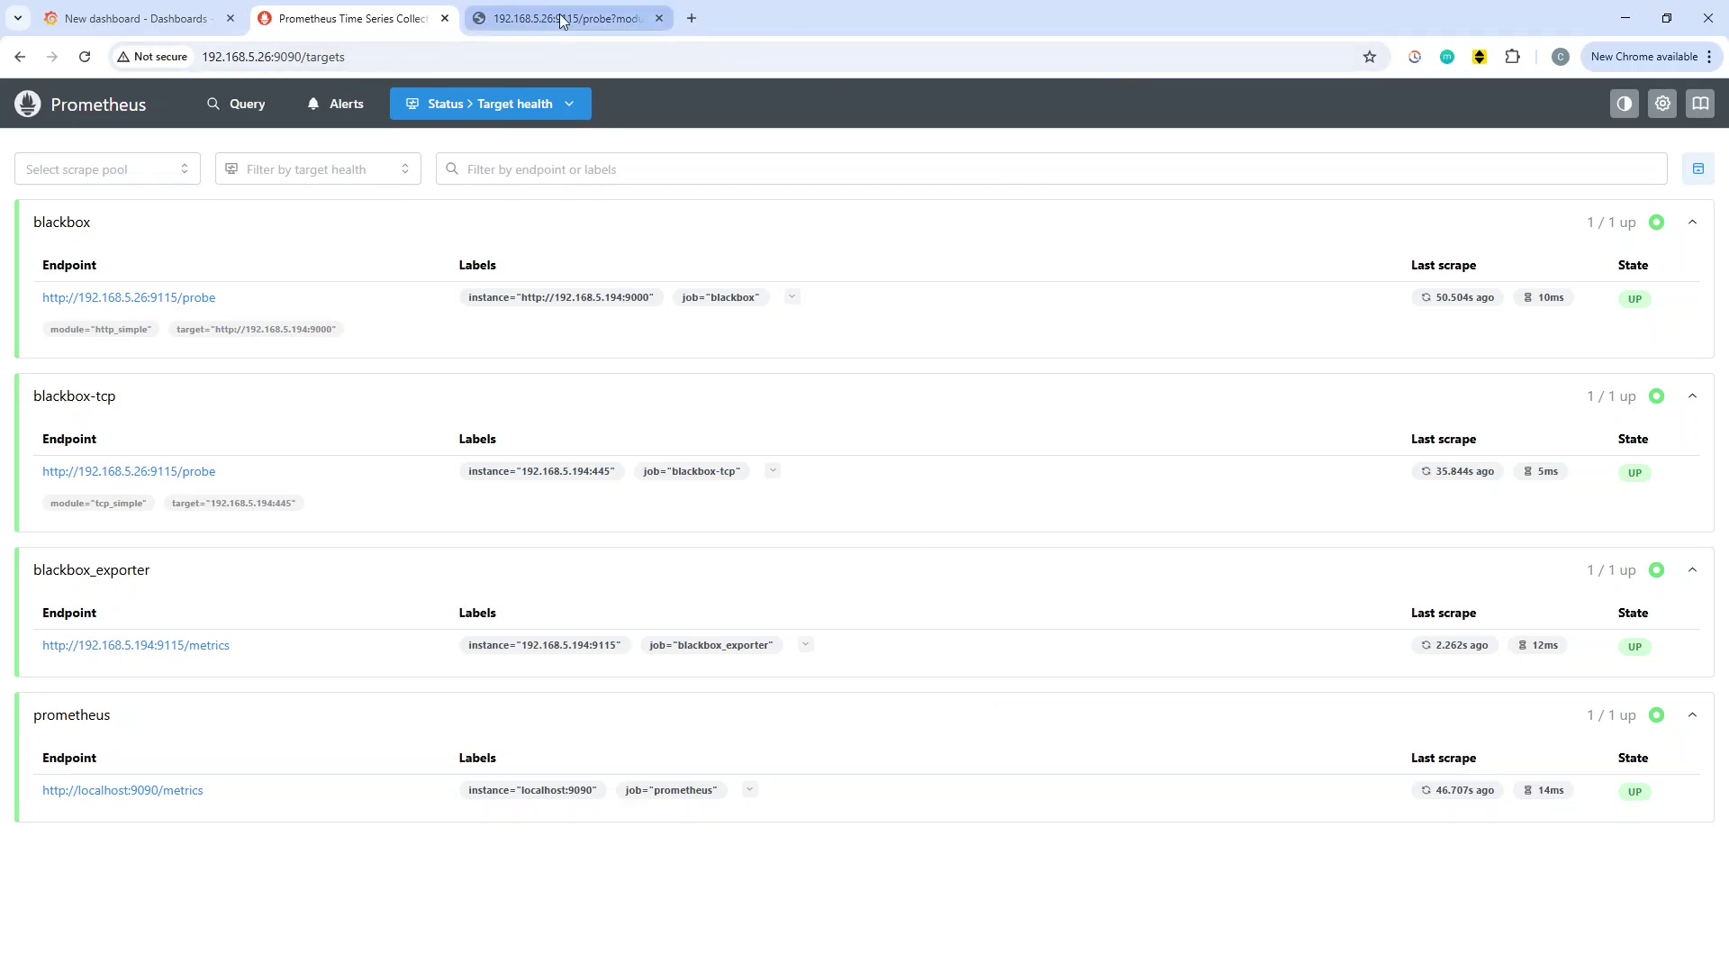
Add a new visualization to the Grafana dashboard and search the metric list for 'probe_'.
{"action": "left_click", "coordinate": [166, 25]}
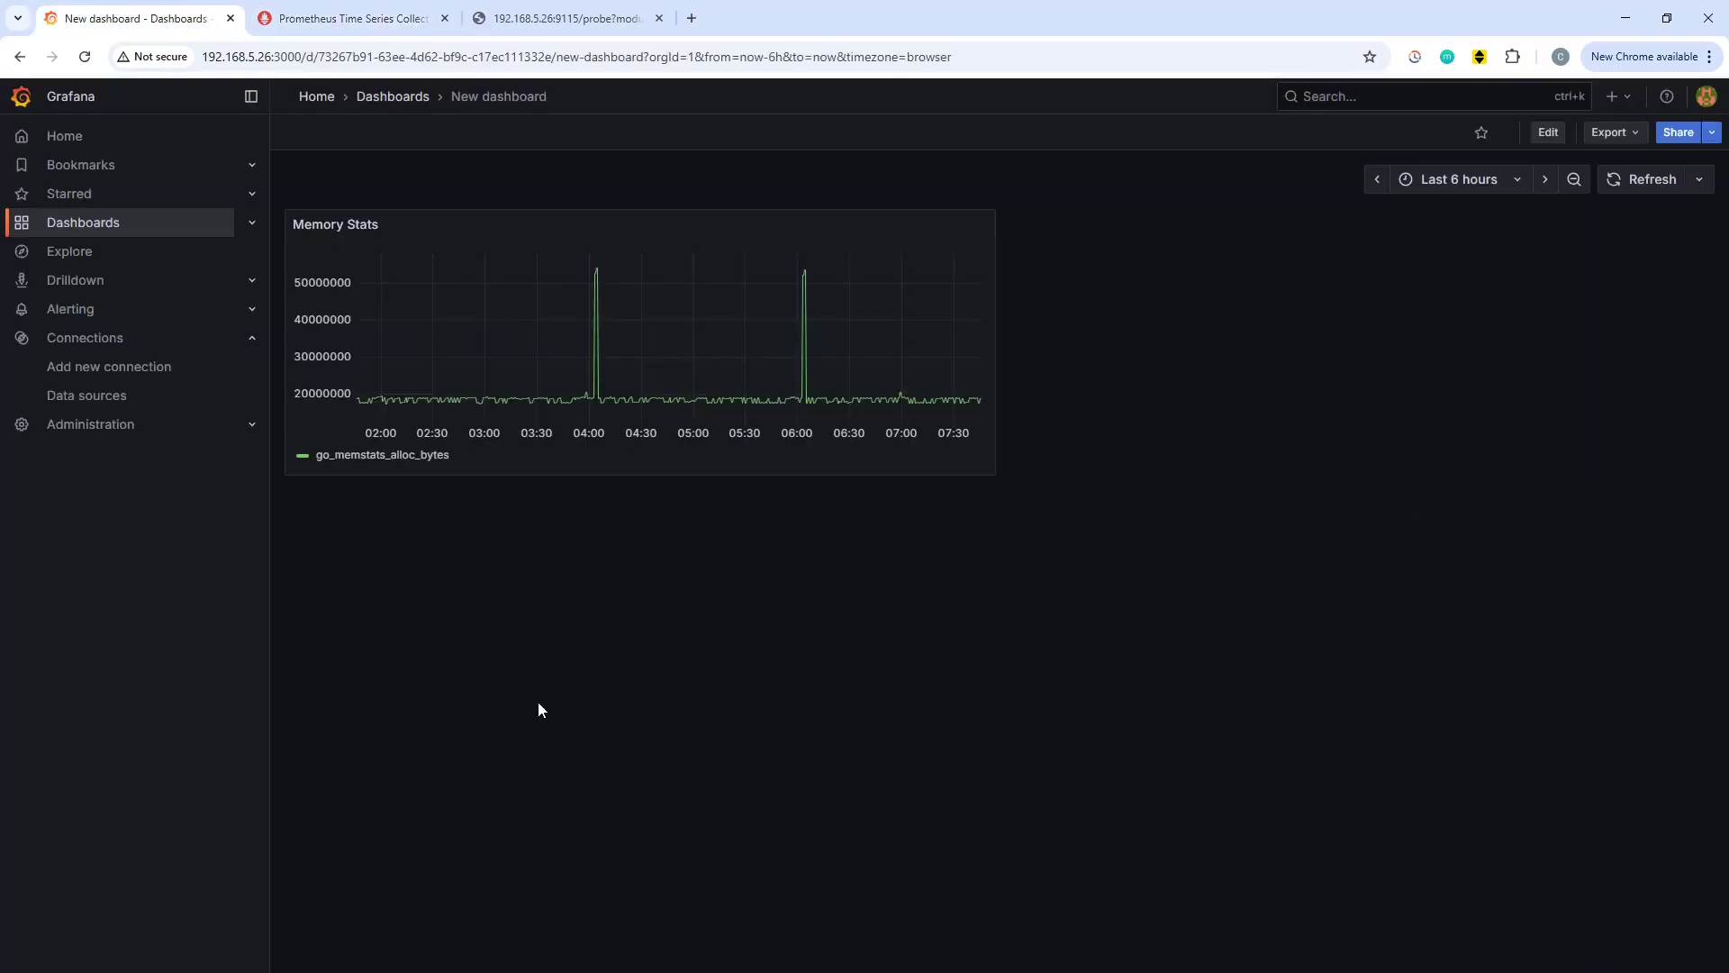
{"action": "right_click", "coordinate": [735, 604]}
{"action": "left_click", "coordinate": [1338, 337]}
{"action": "left_click", "coordinate": [1548, 134]}
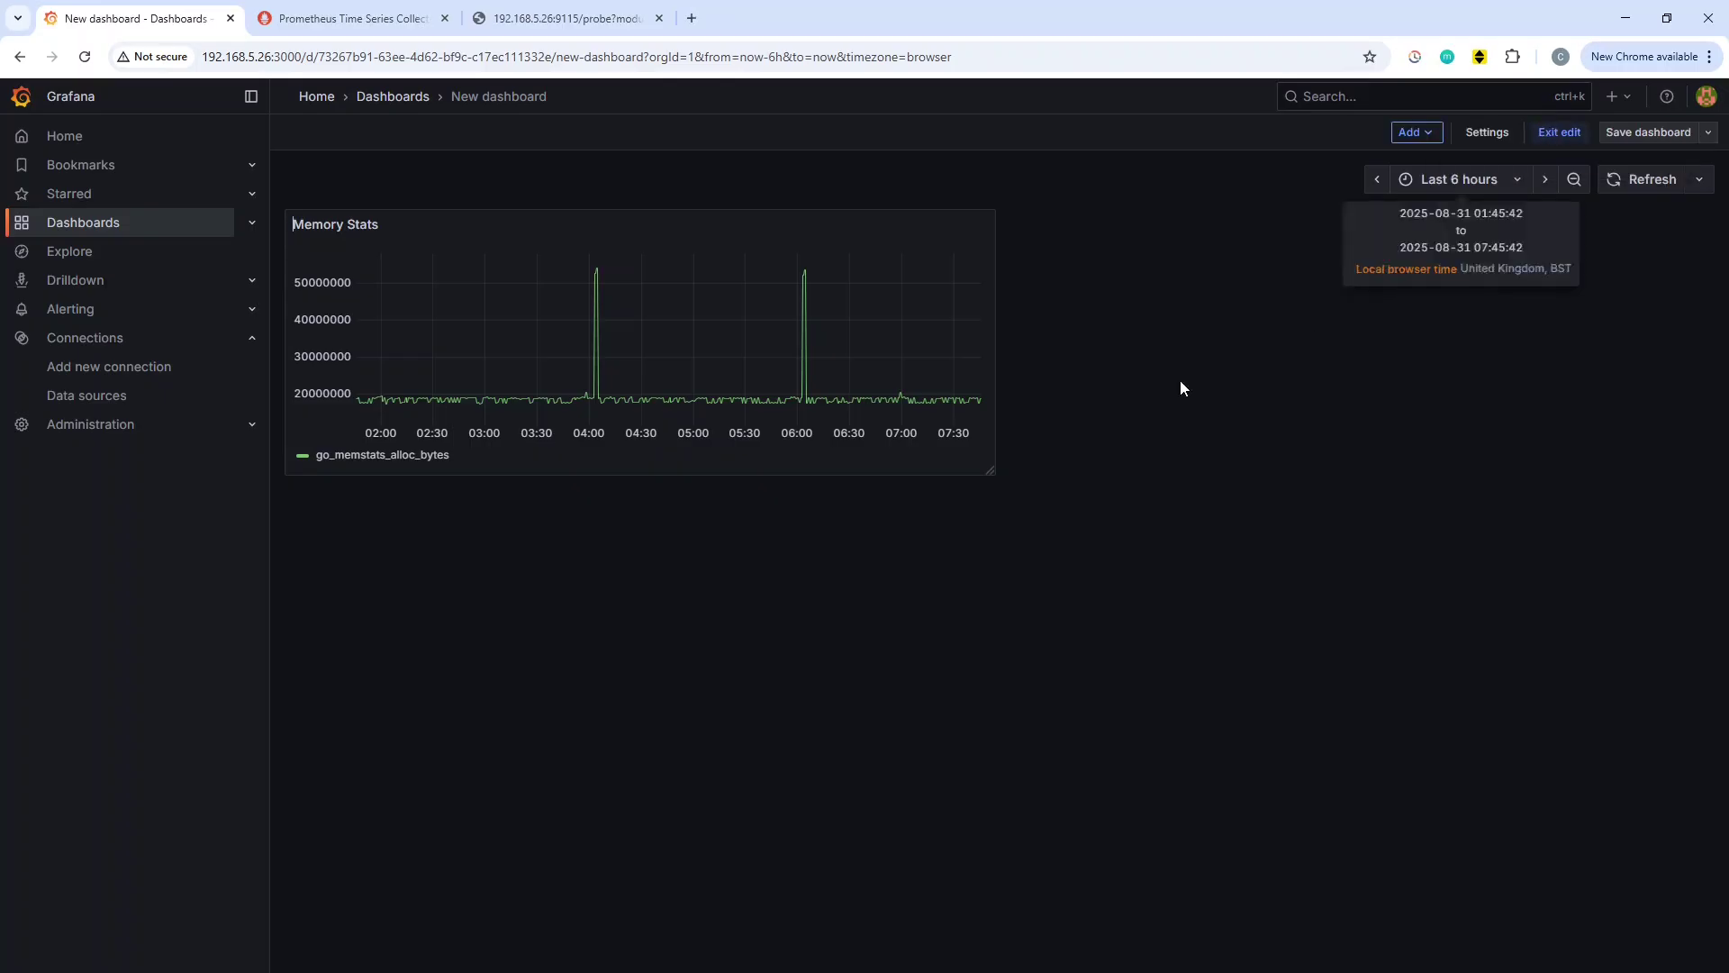
{"action": "left_click", "coordinate": [1438, 136]}
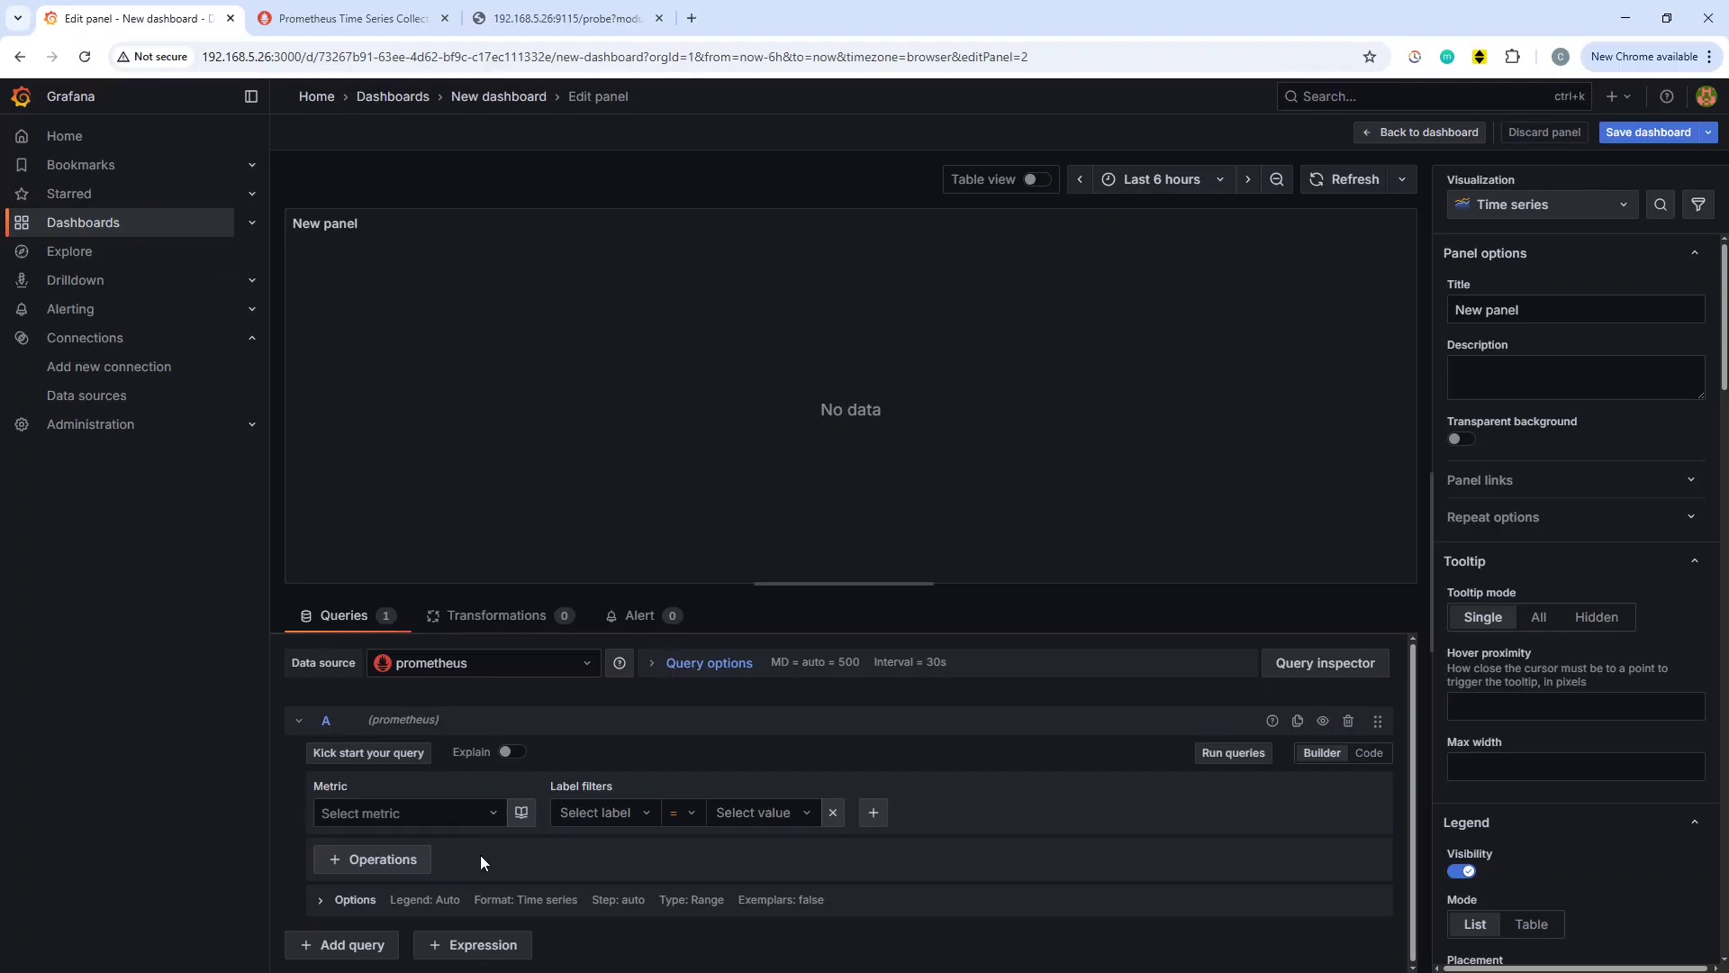
{"action": "left_click", "coordinate": [460, 810]}
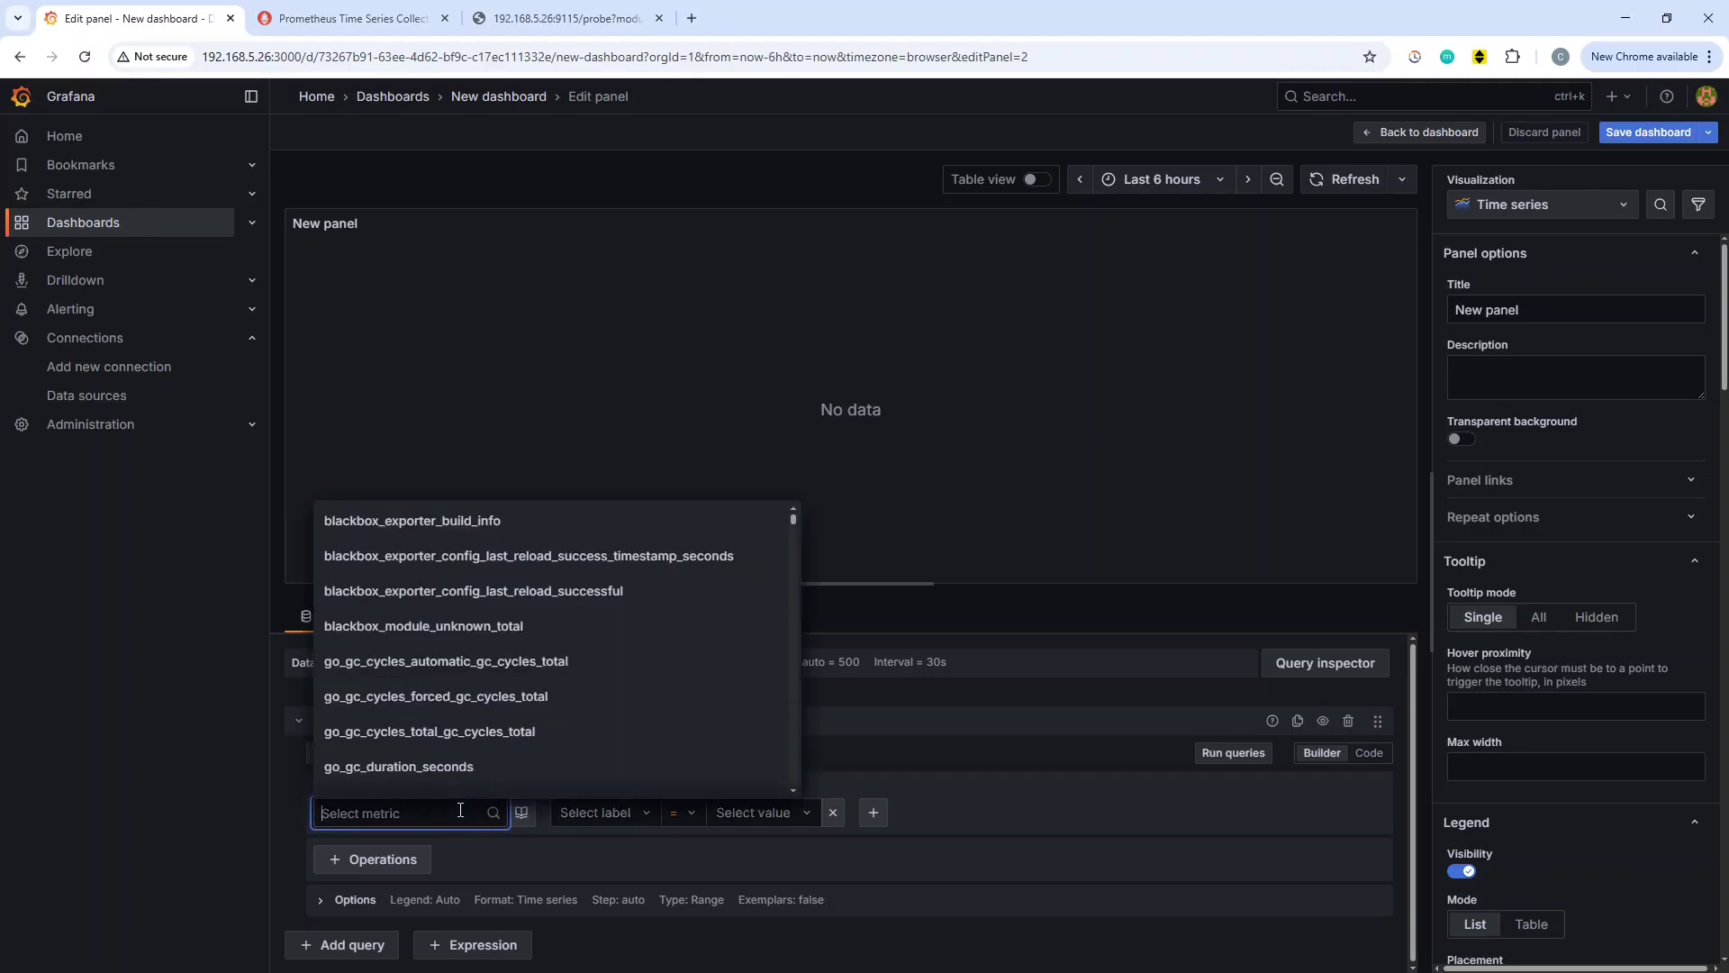
{"action": "type", "text": "prob"}
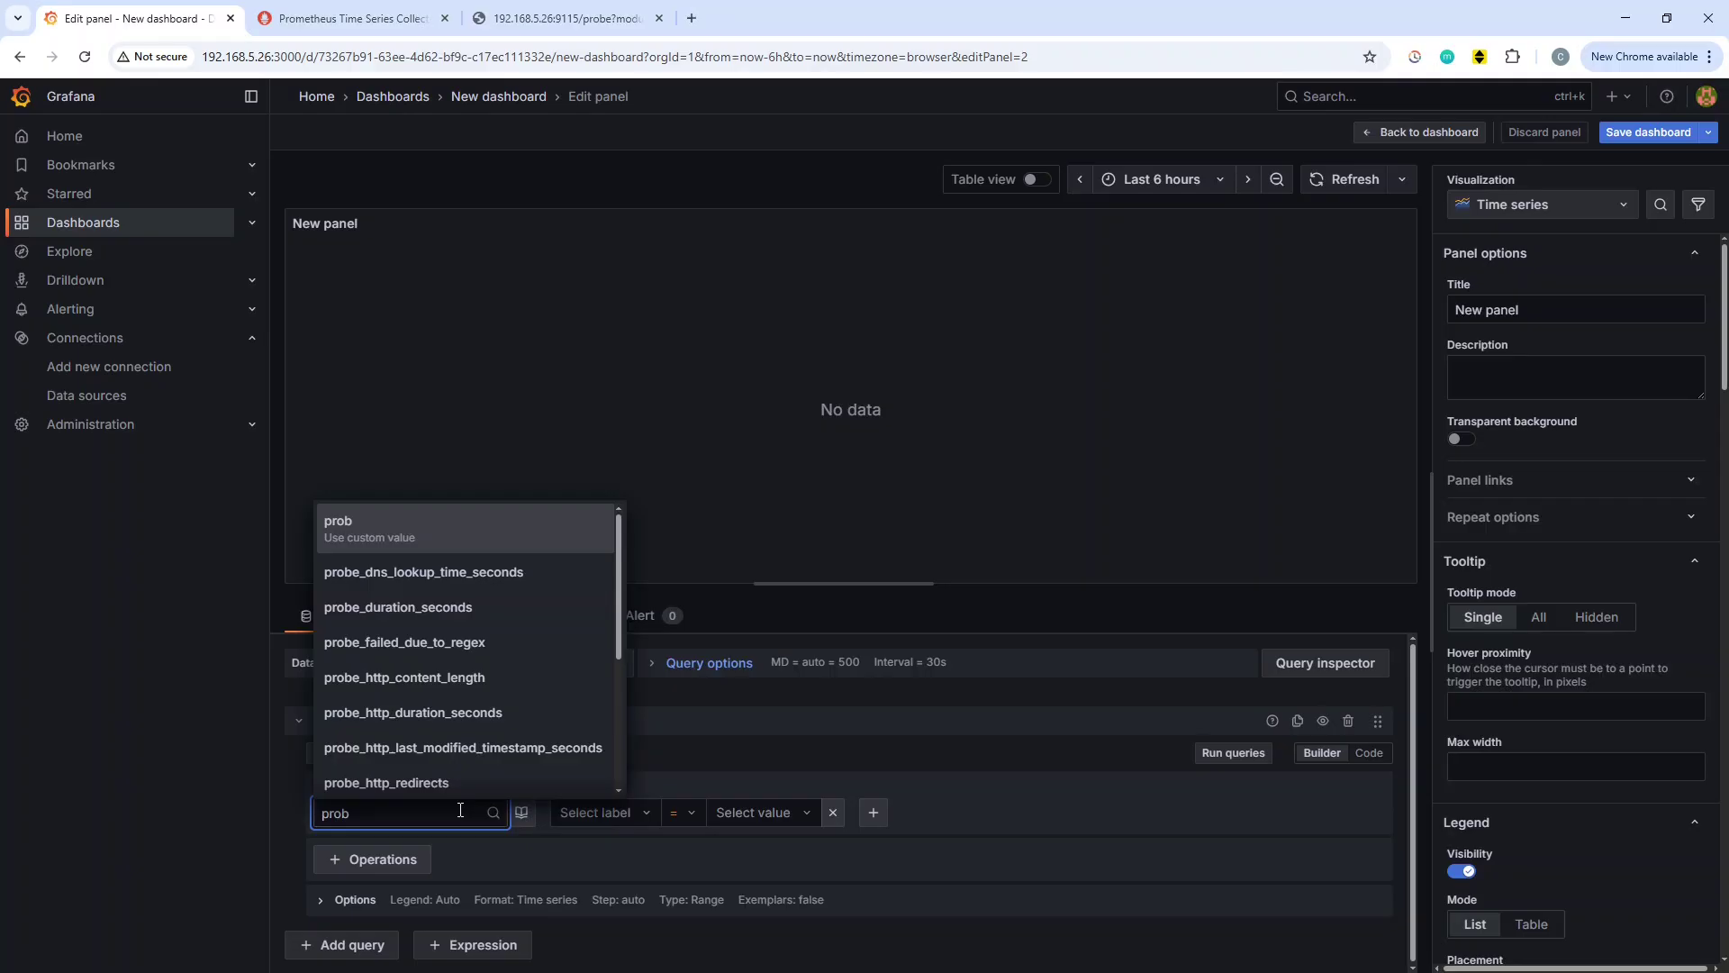
{"action": "type", "text": "e_"}
Query probe_duration_seconds with the legend set to Custom and draw the graph.
{"action": "left_click", "coordinate": [401, 607]}
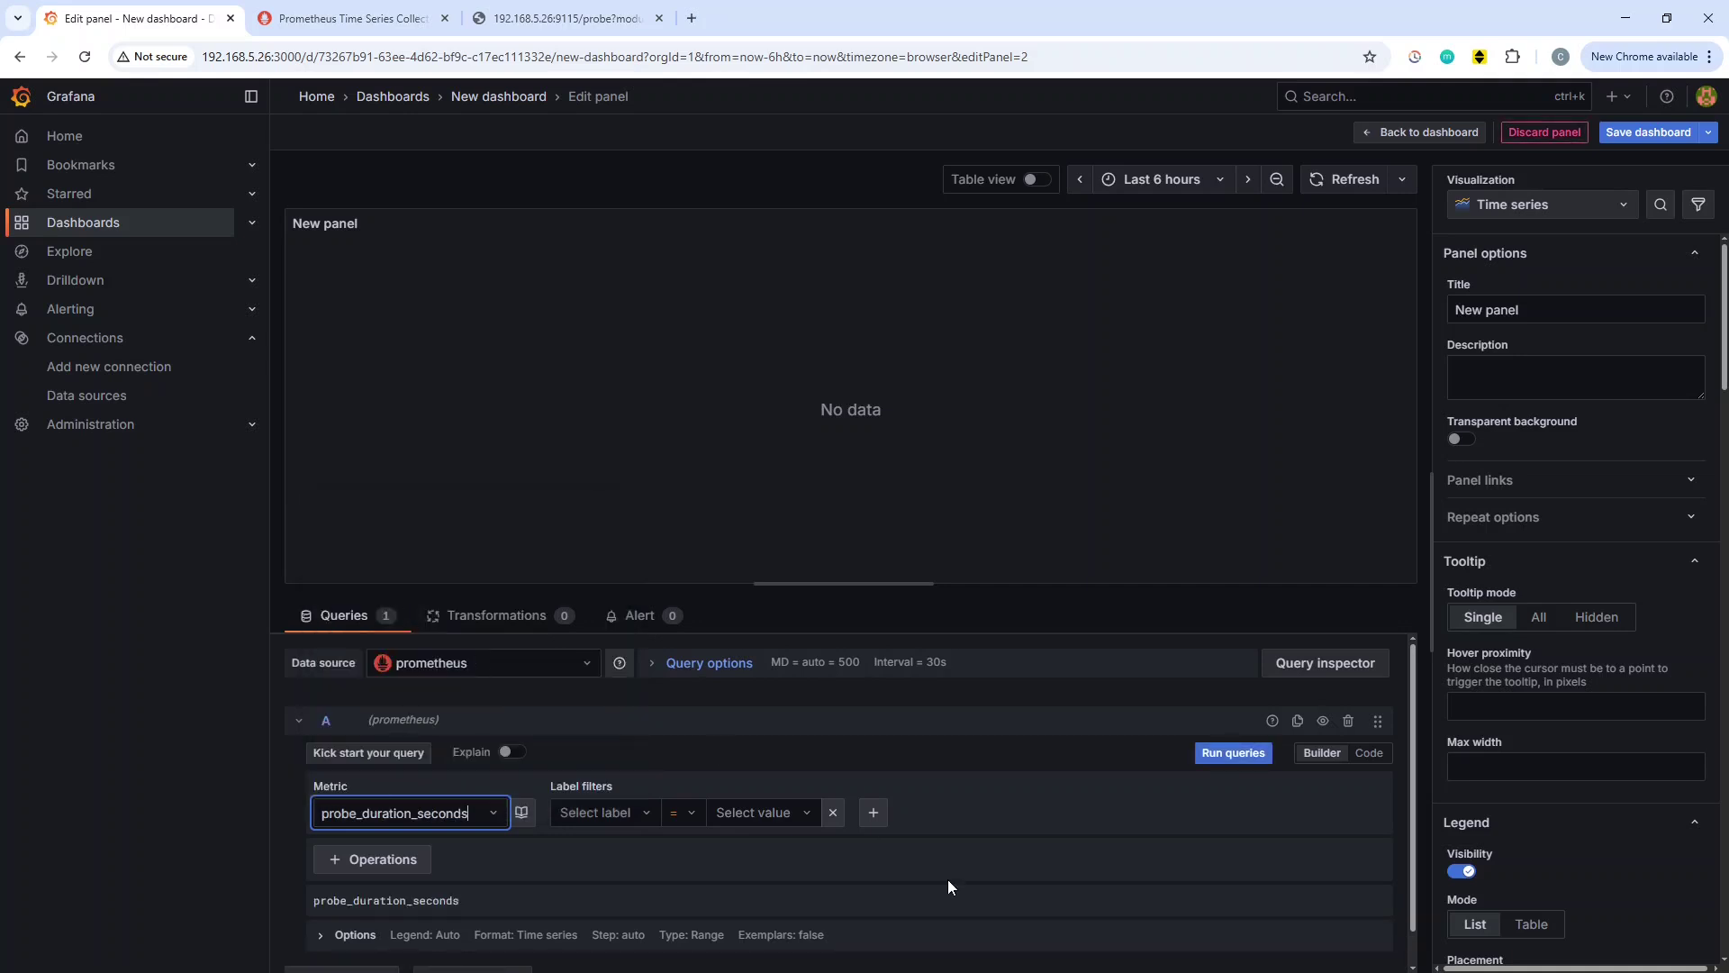
{"action": "scroll", "coordinate": [390, 938], "scroll_direction": "down", "scroll_amount": 1}
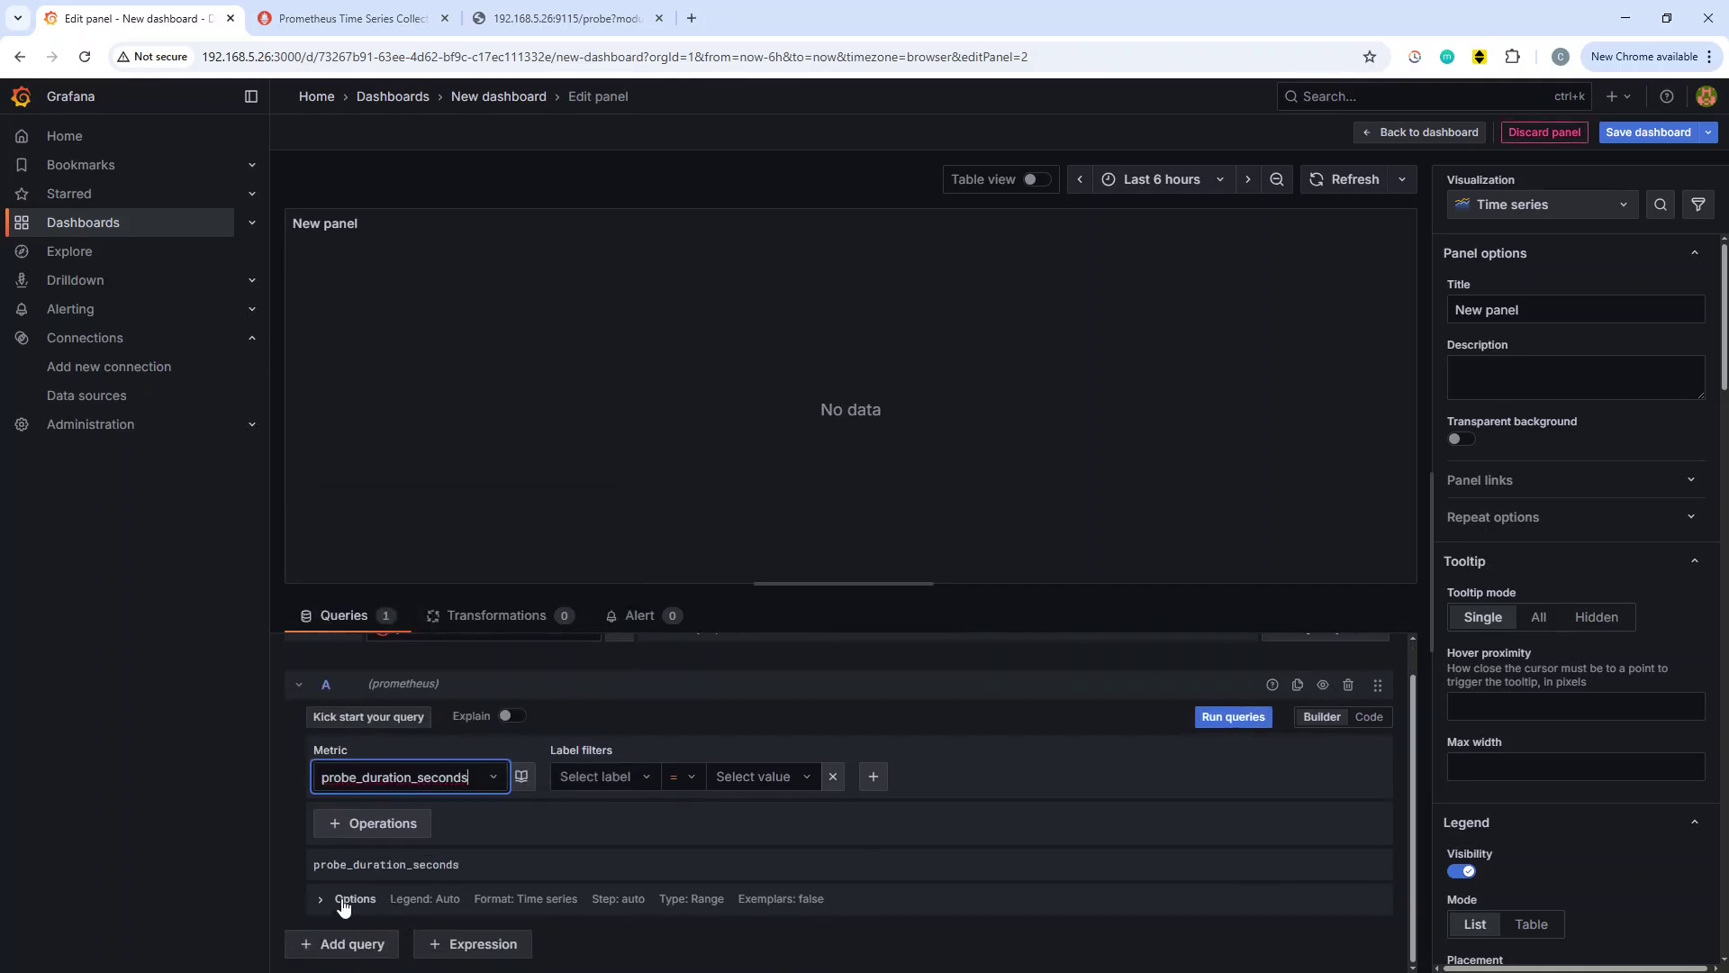
{"action": "left_click", "coordinate": [343, 900]}
{"action": "scroll", "coordinate": [401, 894], "scroll_direction": "down", "scroll_amount": 1}
{"action": "left_click", "coordinate": [387, 888]}
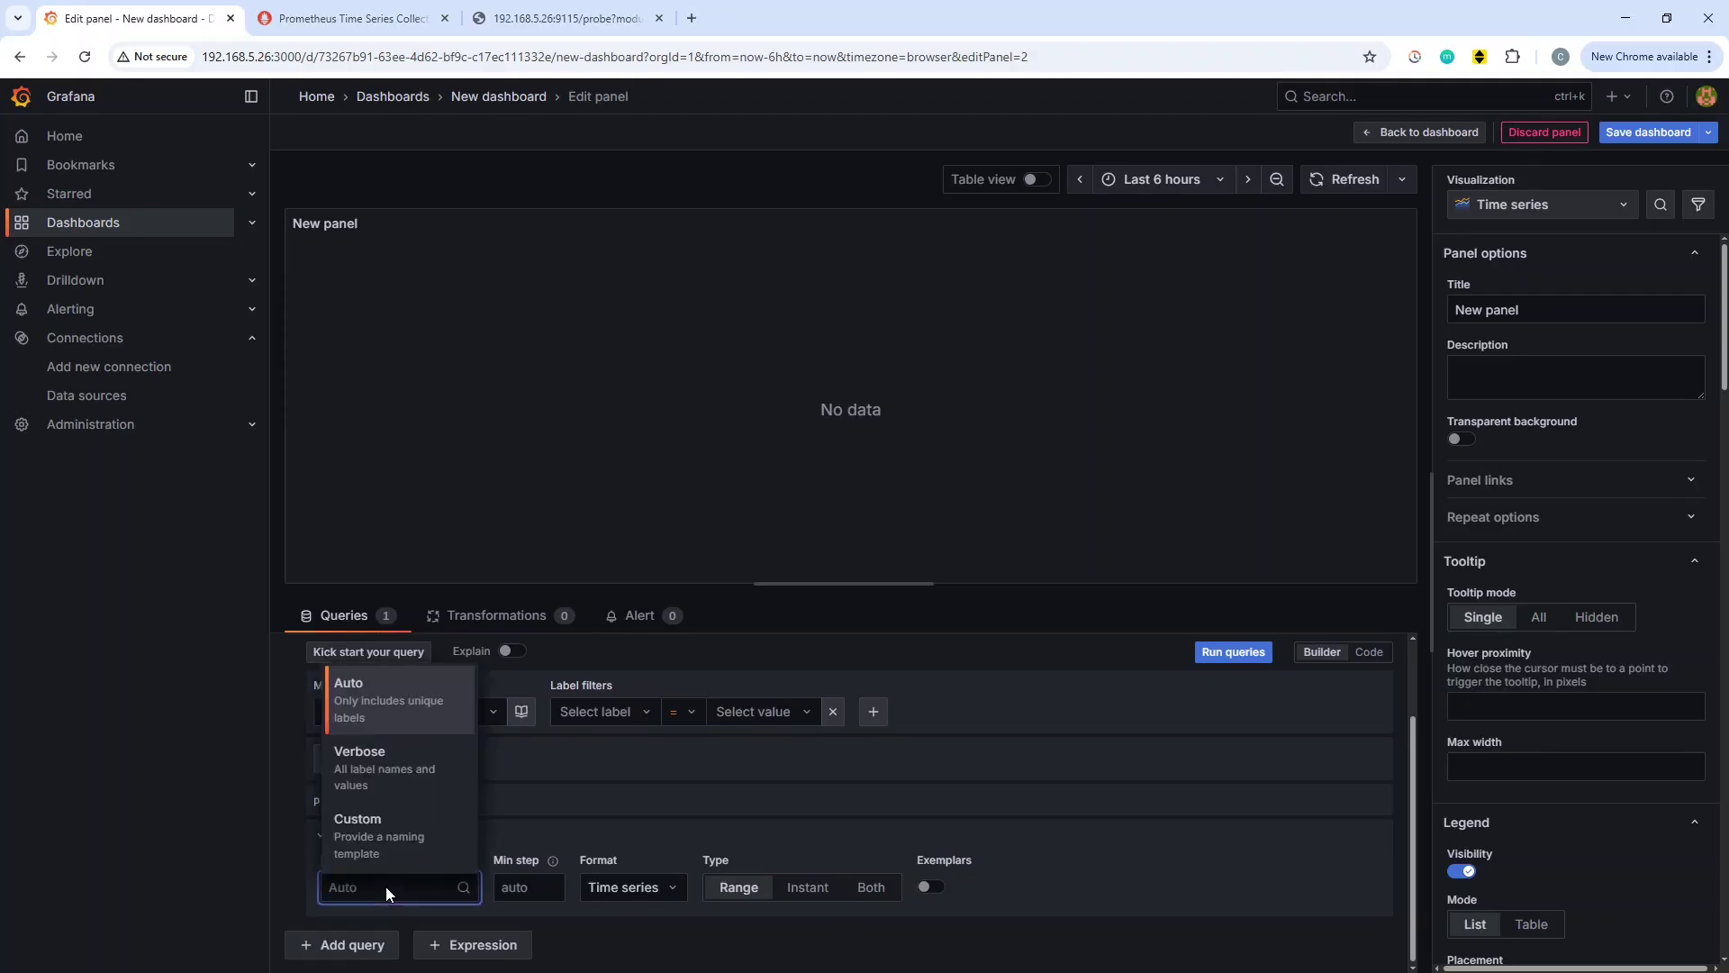
{"action": "left_click", "coordinate": [389, 846]}
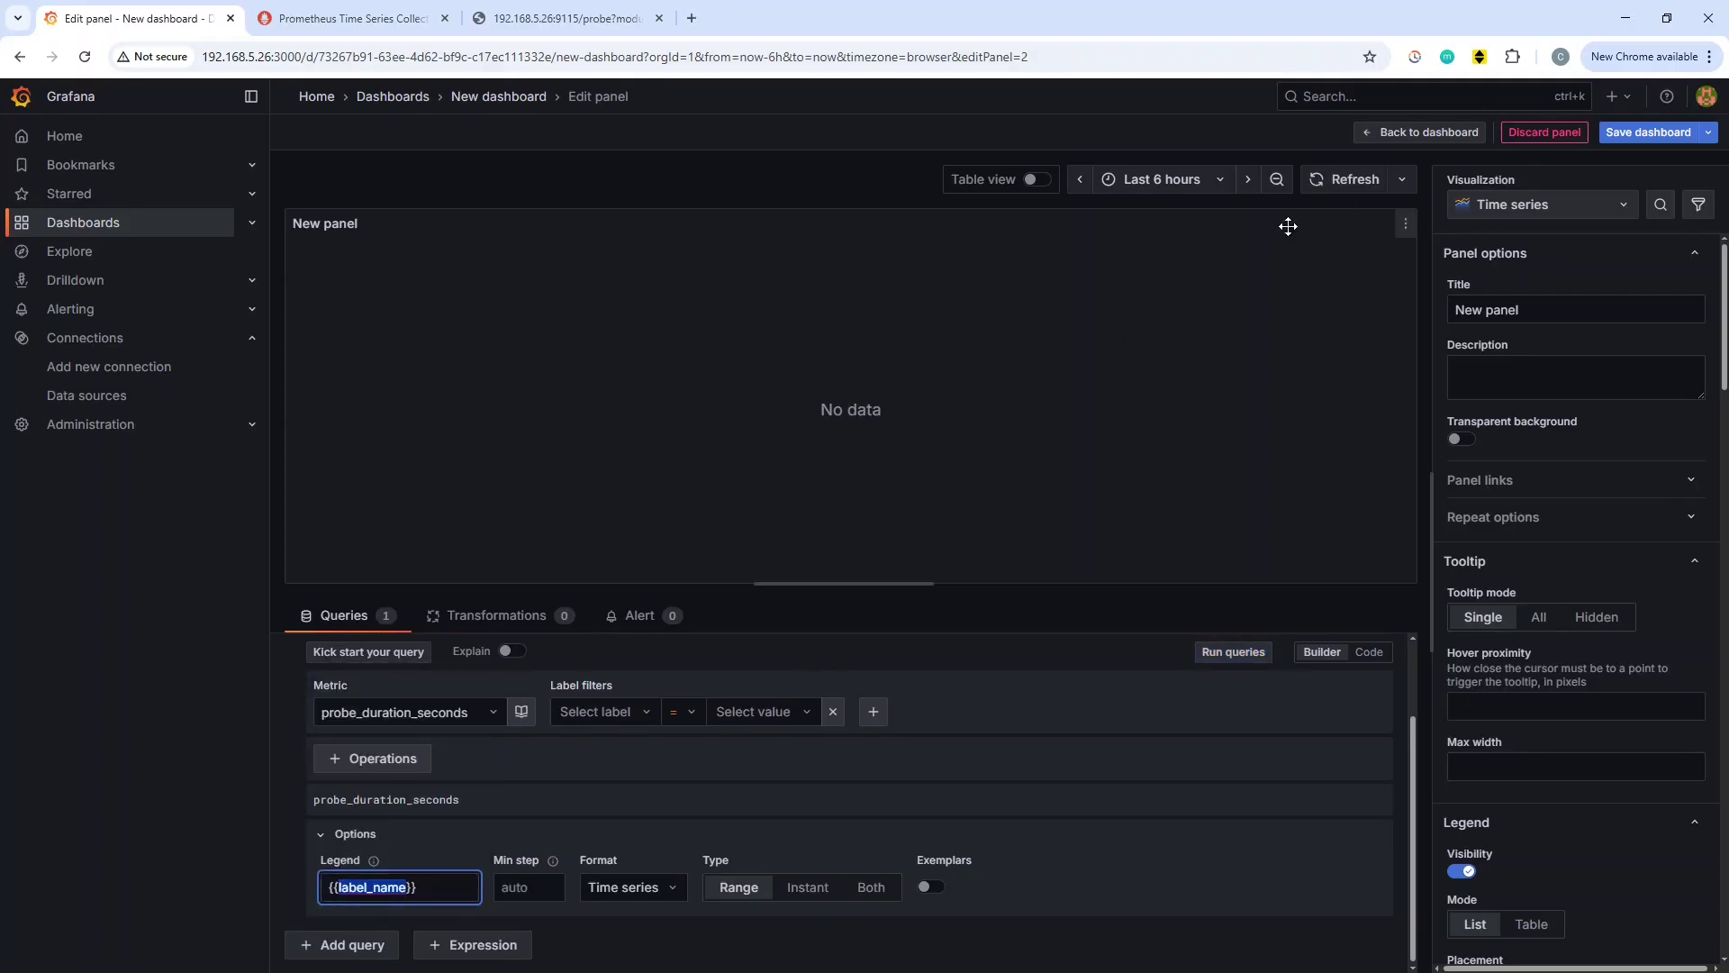
{"action": "left_click", "coordinate": [1355, 181]}
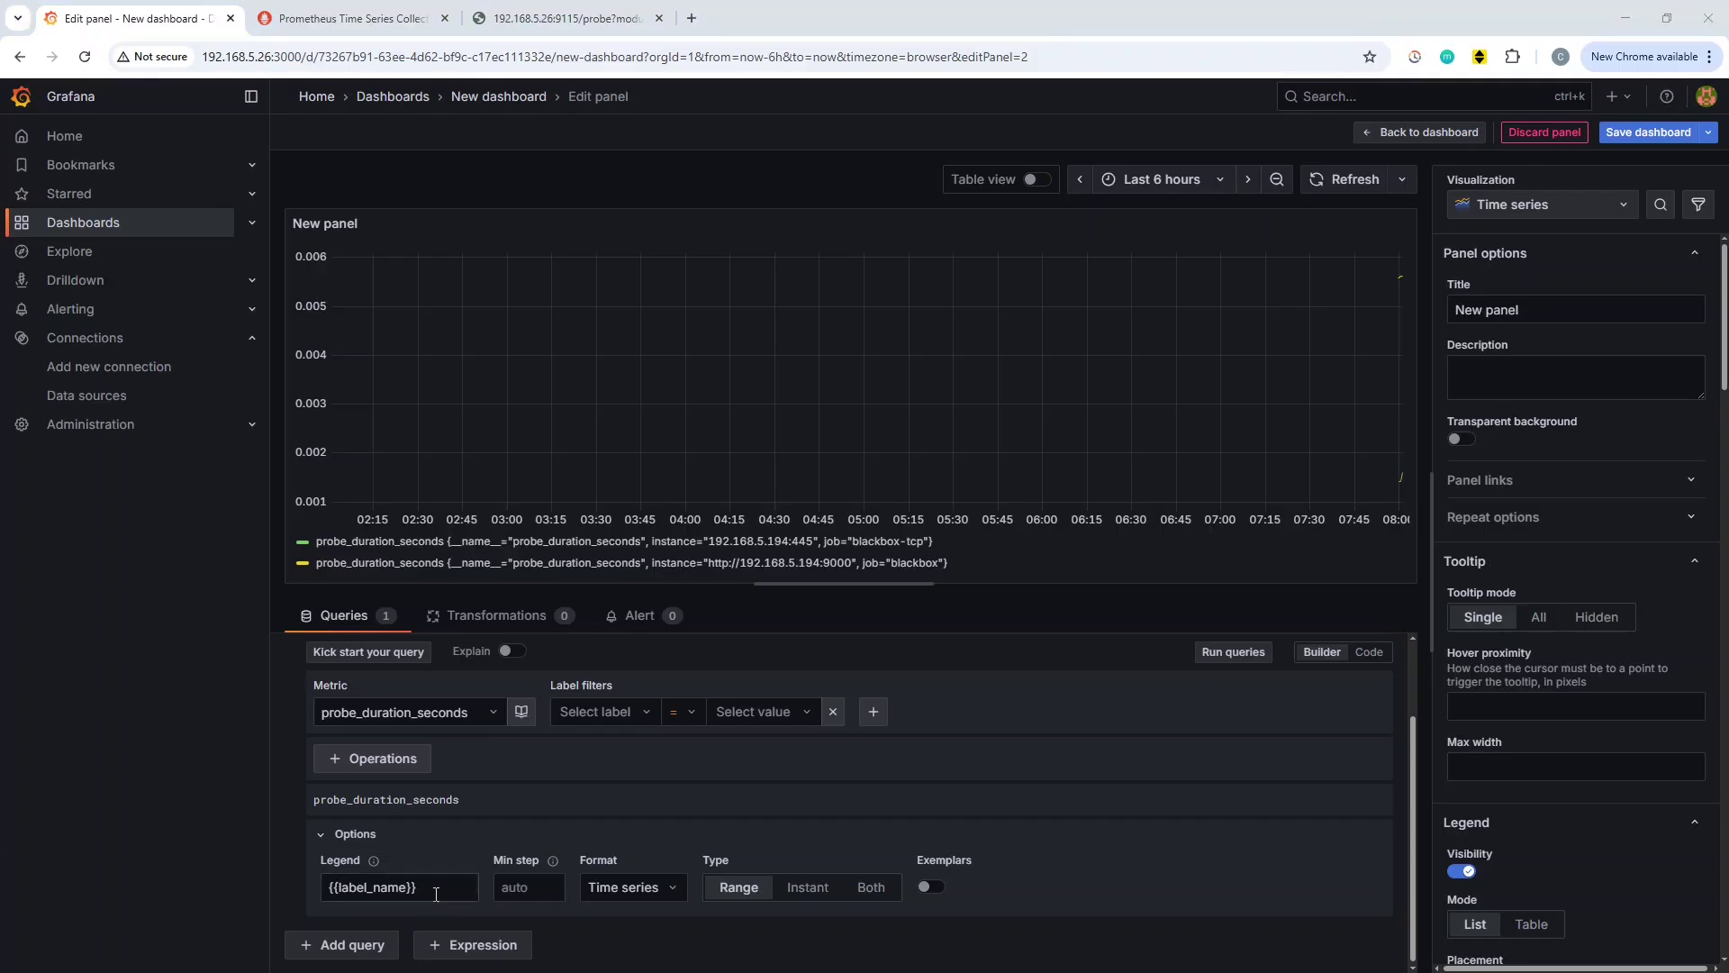
Set the legend format to {{job}}-{{instance}} and redraw the graph.
{"action": "left_click", "coordinate": [335, 875]}
{"action": "type", "text": "{{job}}-{{instance}}"}
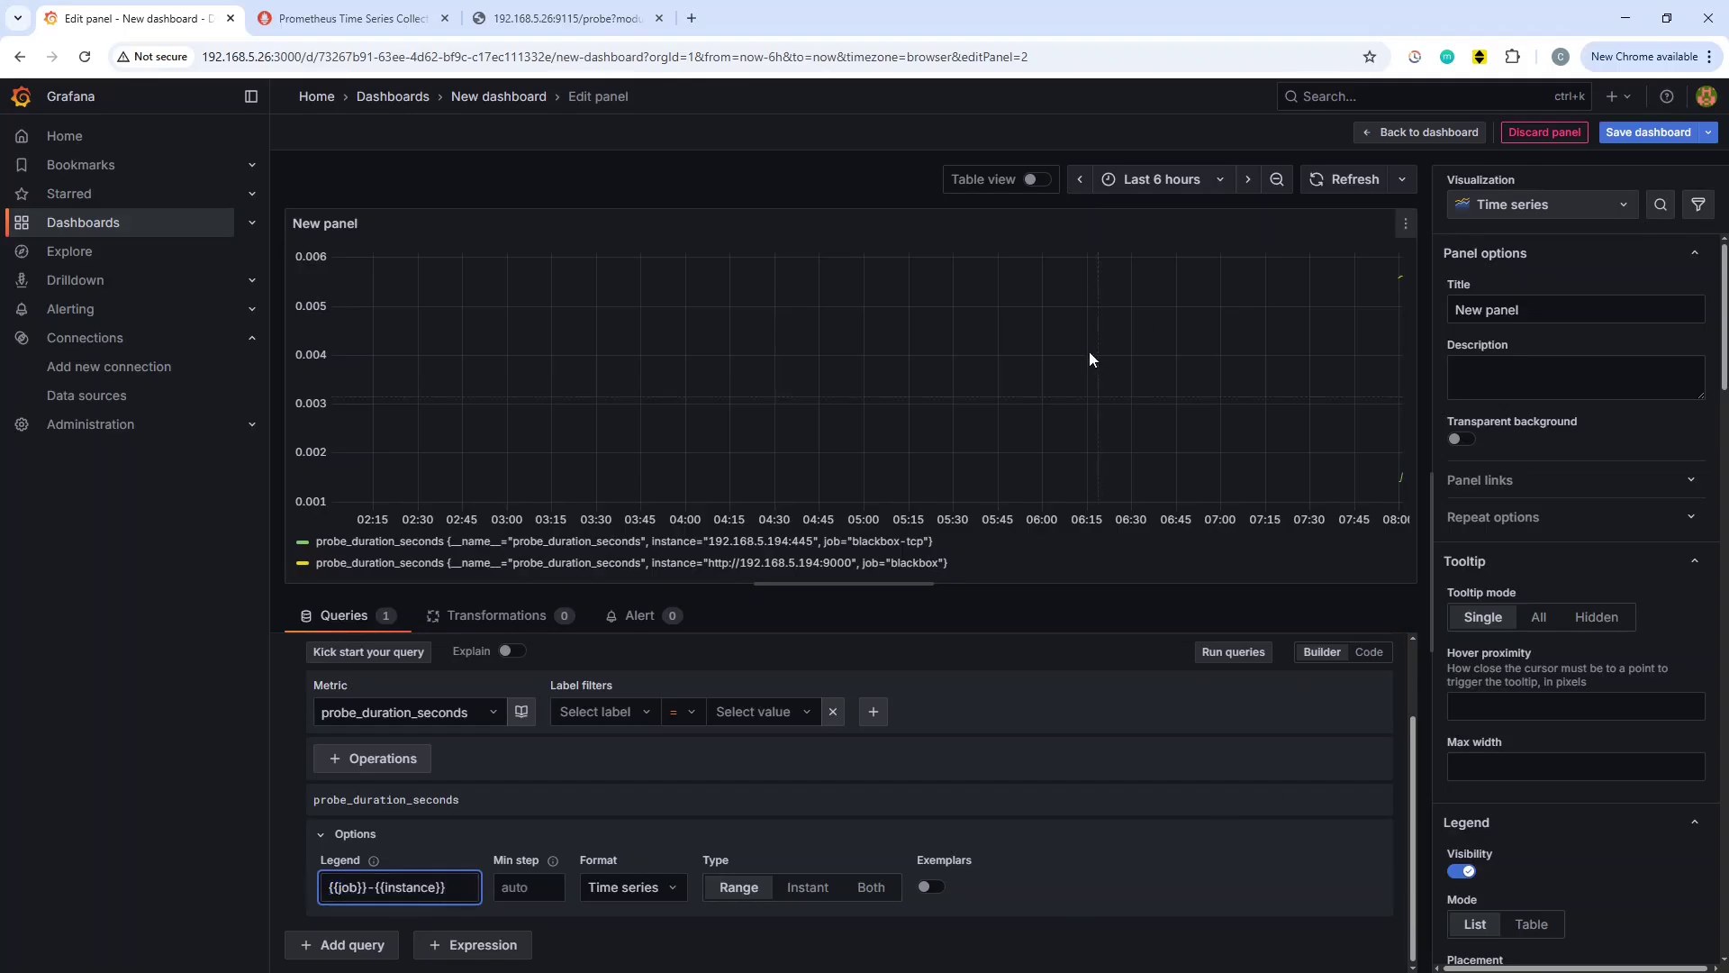
{"action": "left_click", "coordinate": [1354, 185]}
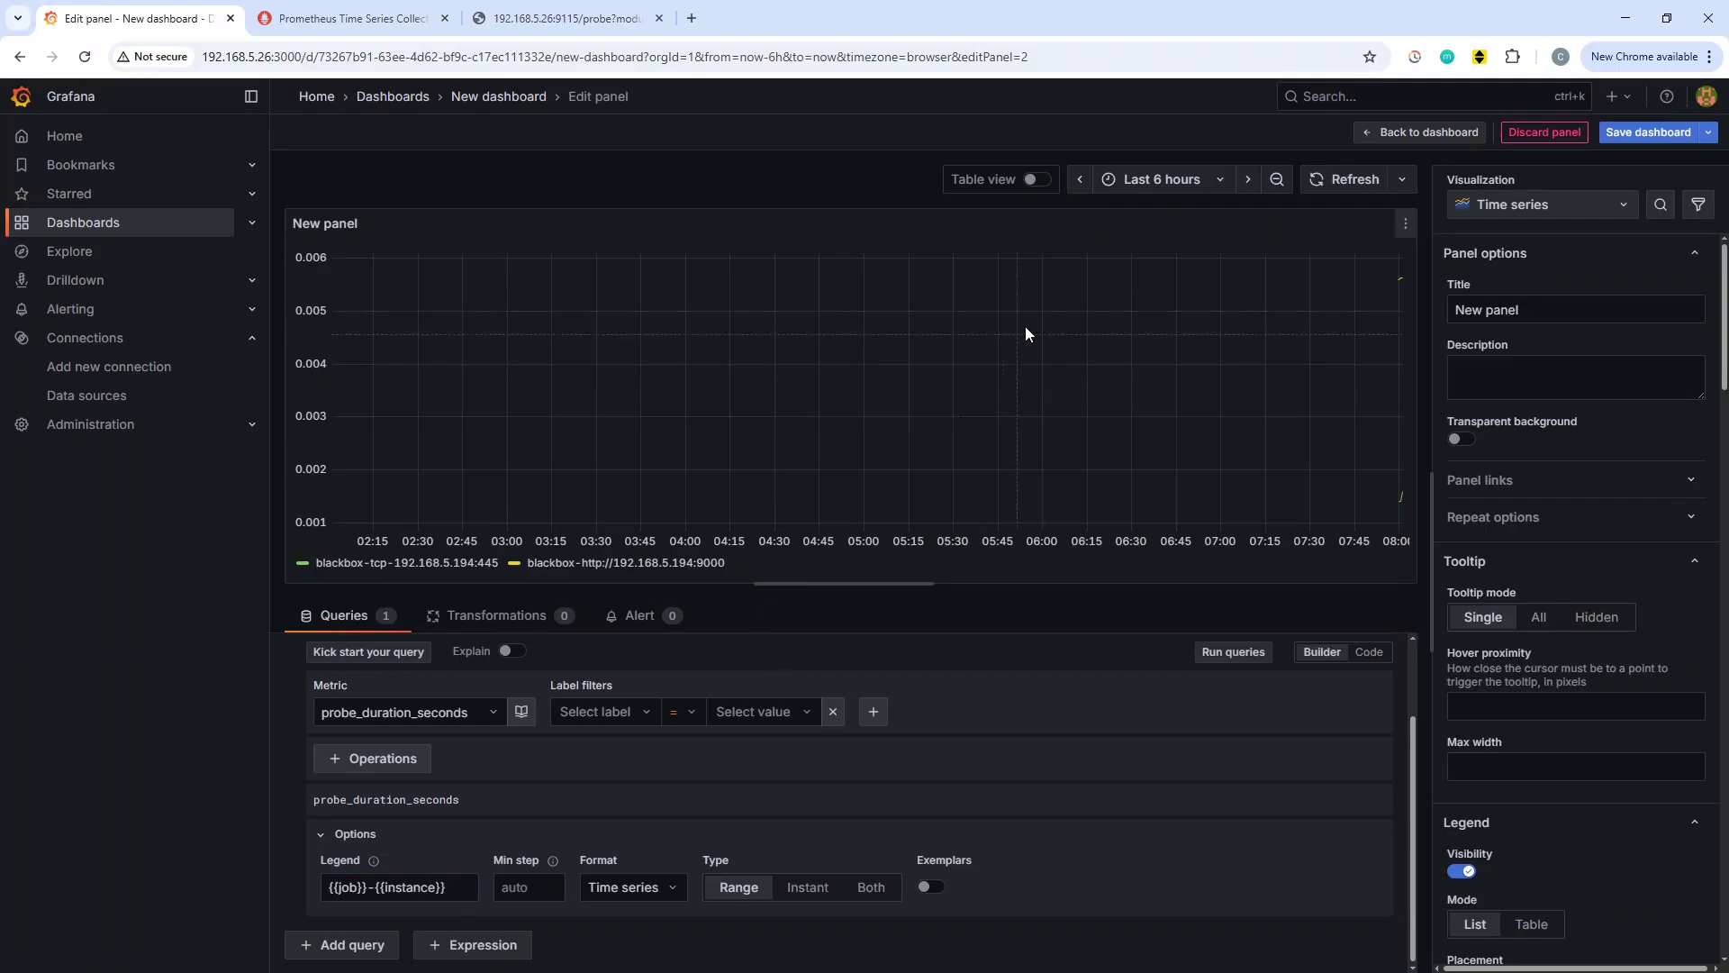
Save the dashboard with the probe panel and set its time range to Last 5 minutes.
{"action": "left_click", "coordinate": [1461, 132]}
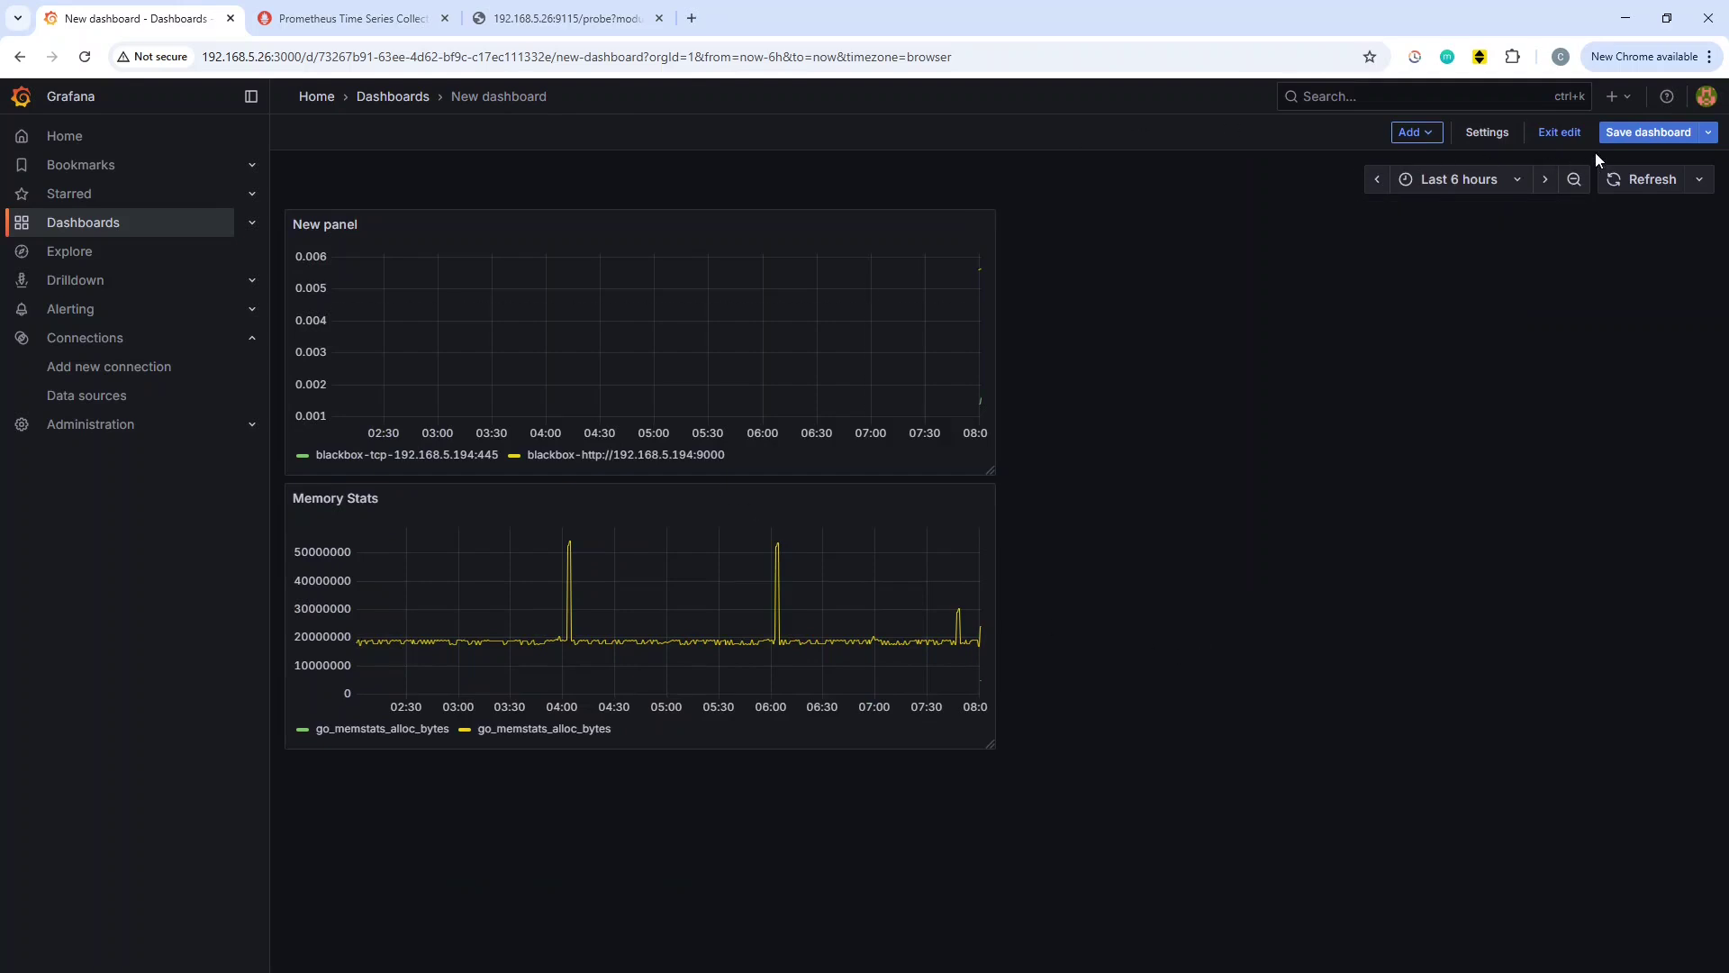
{"action": "left_click", "coordinate": [1660, 132]}
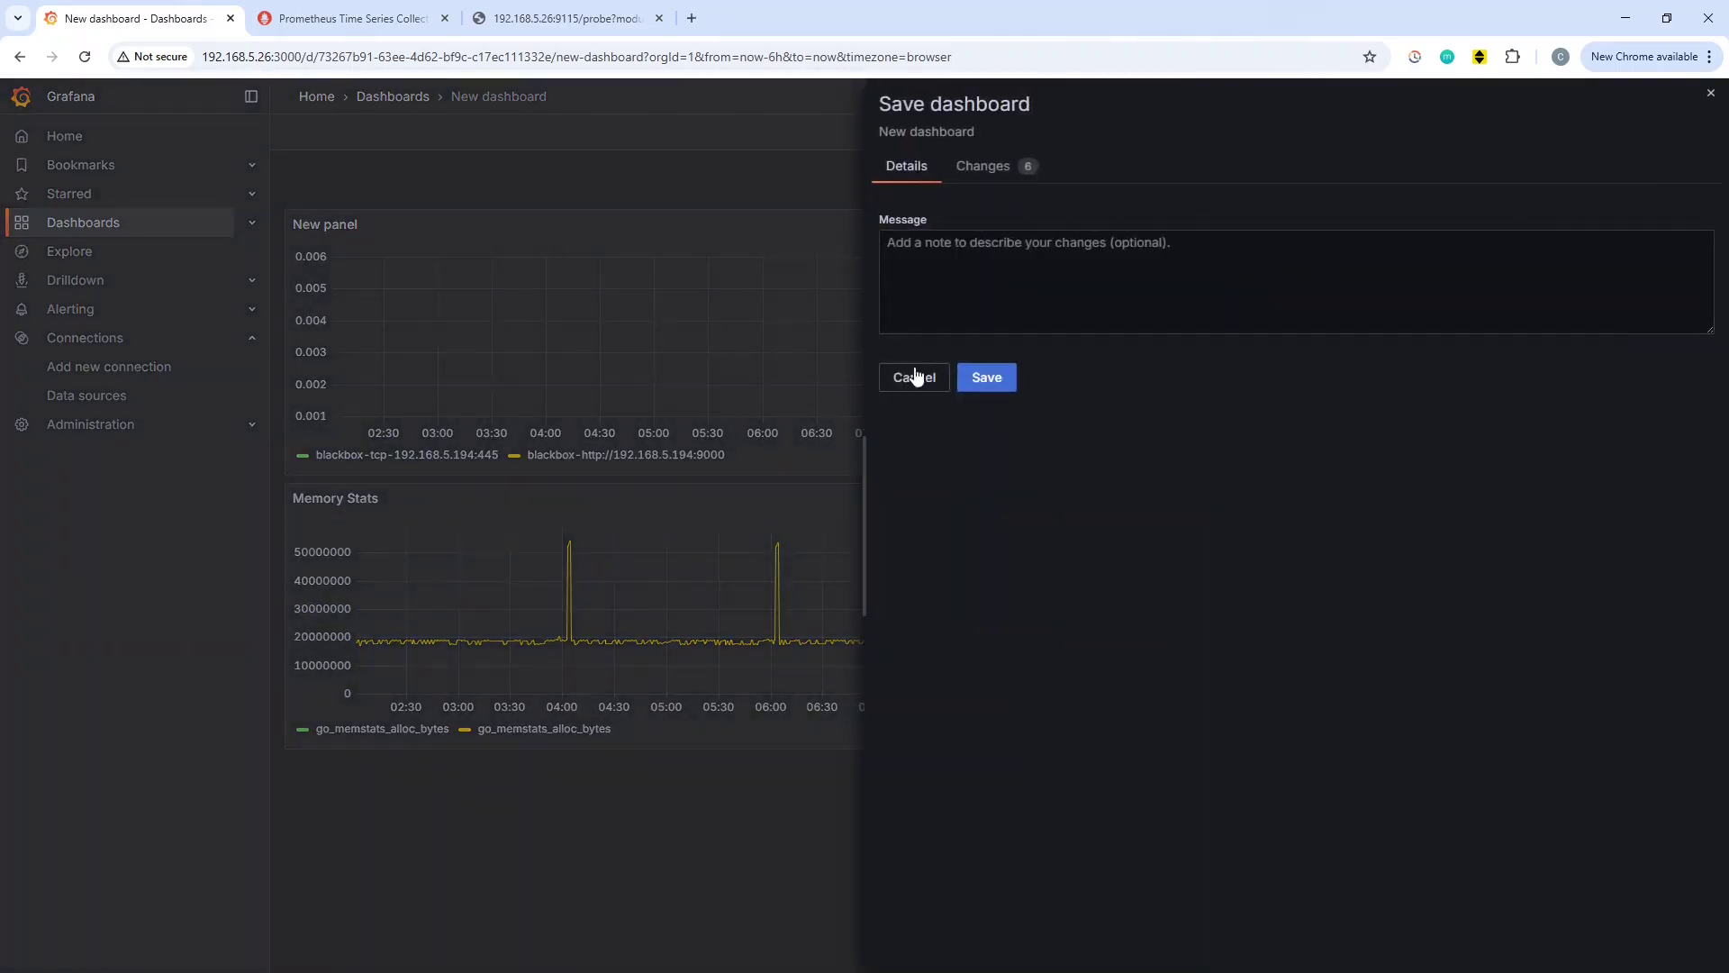
{"action": "left_click", "coordinate": [988, 378]}
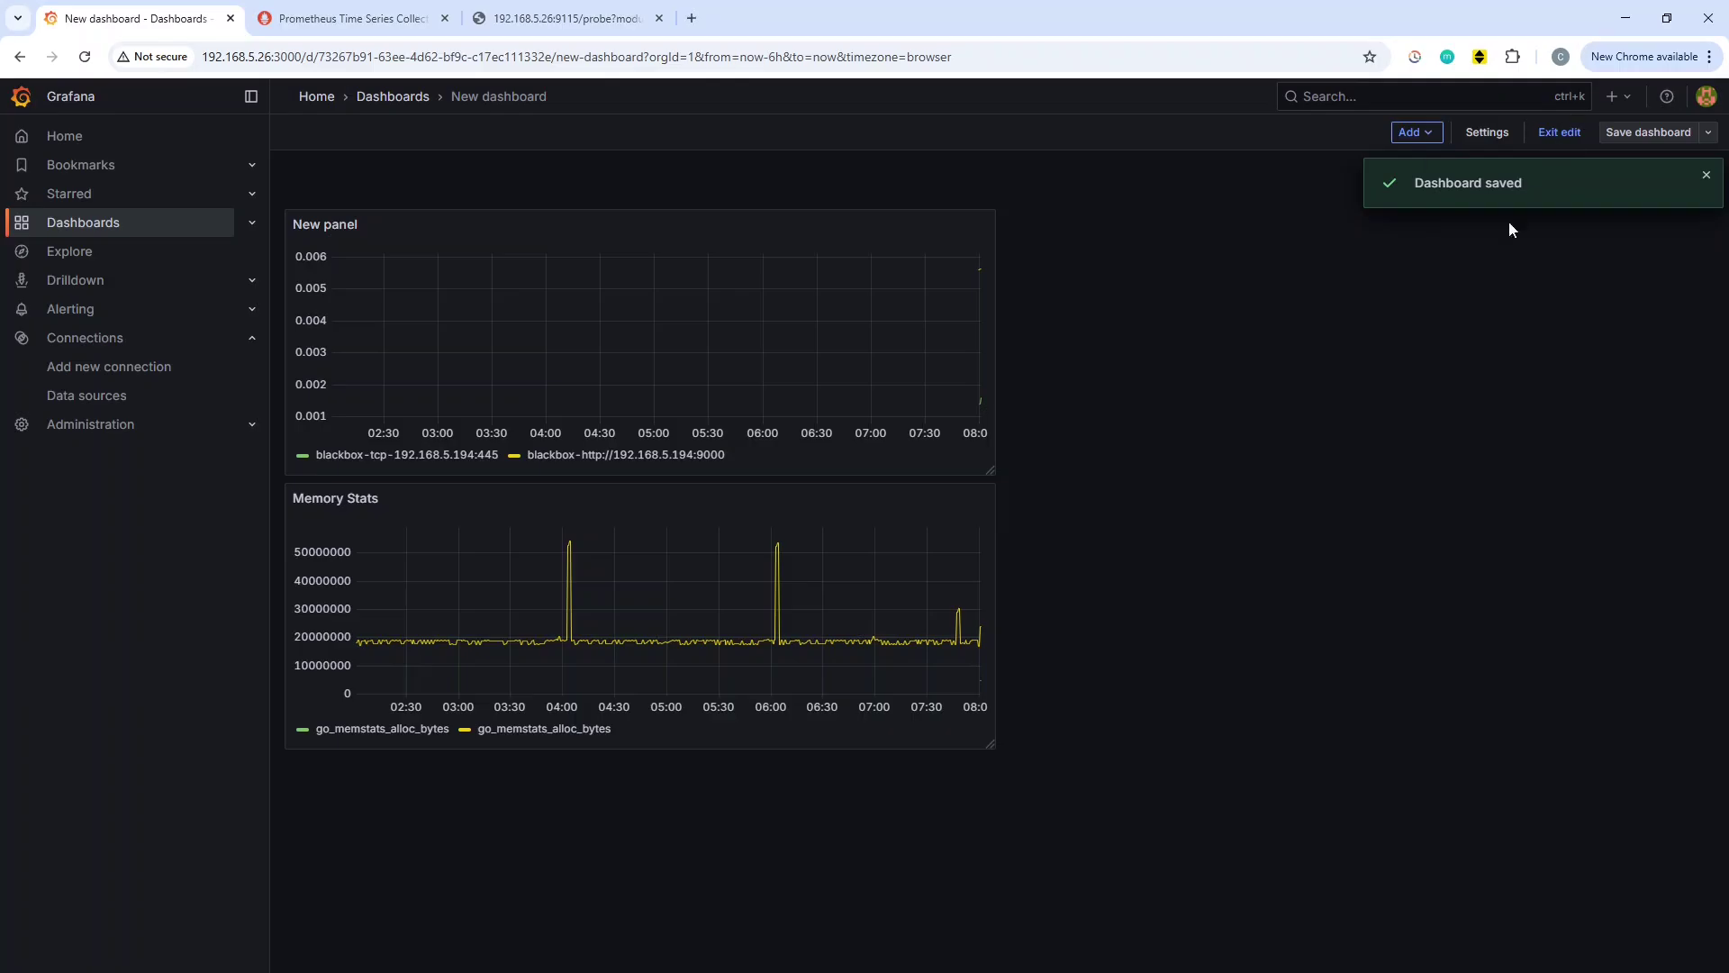
{"action": "left_click", "coordinate": [1706, 176]}
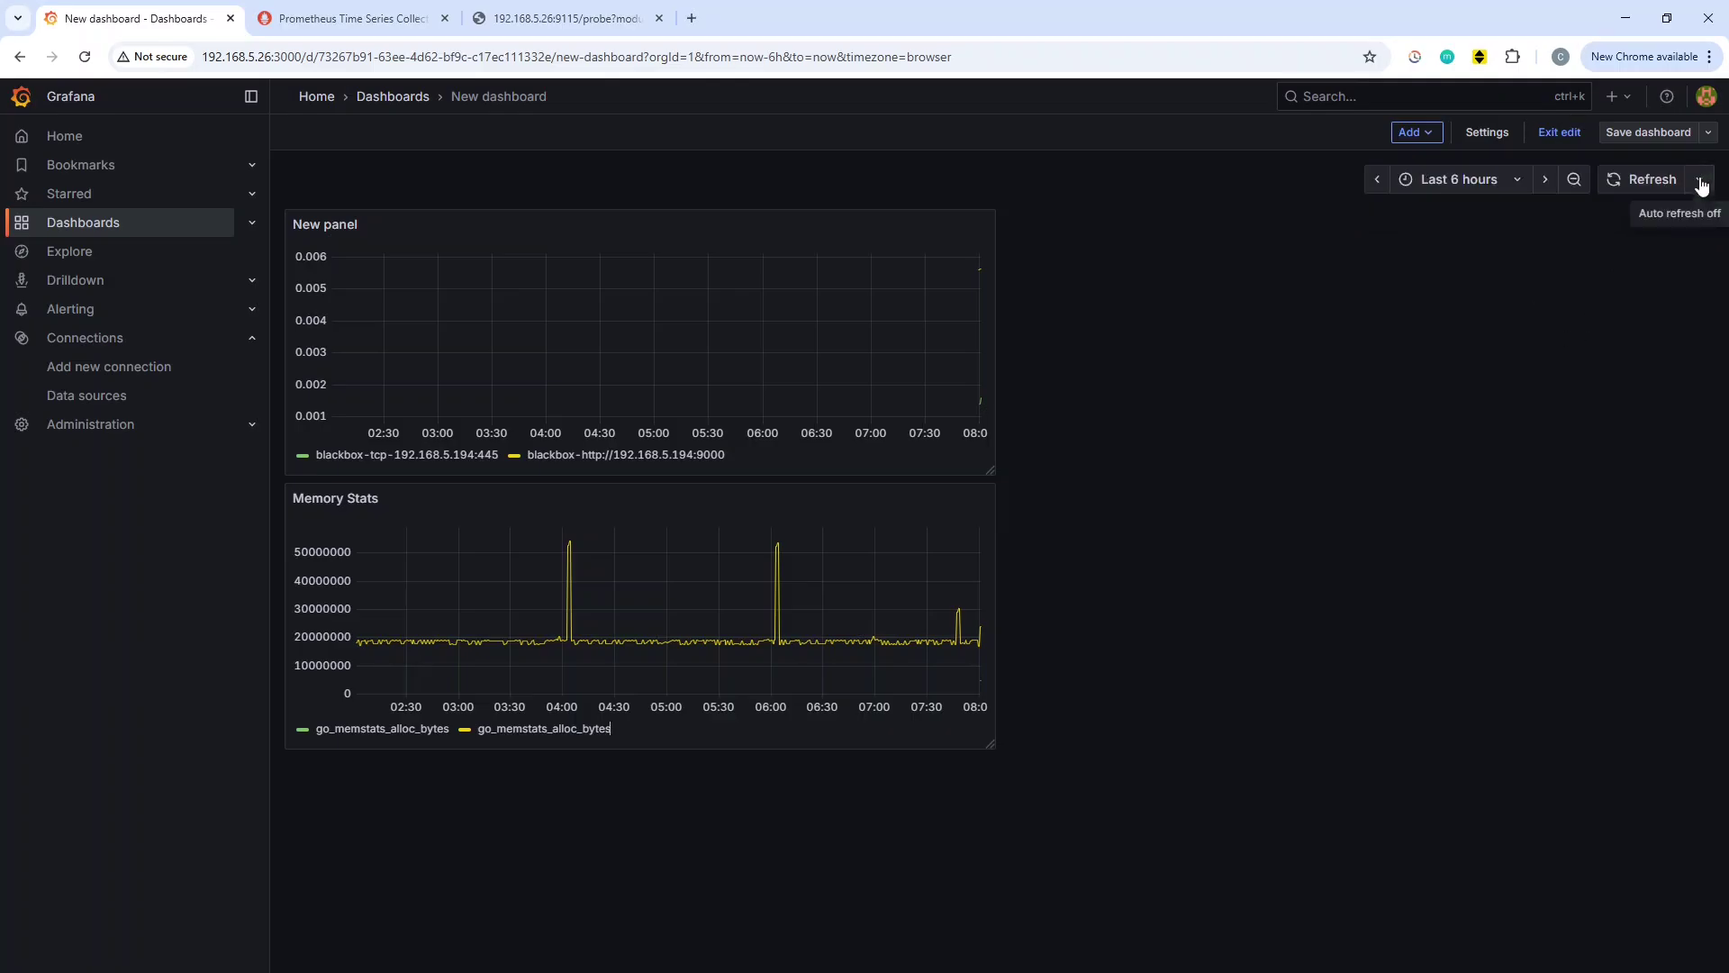
{"action": "left_click", "coordinate": [1520, 182]}
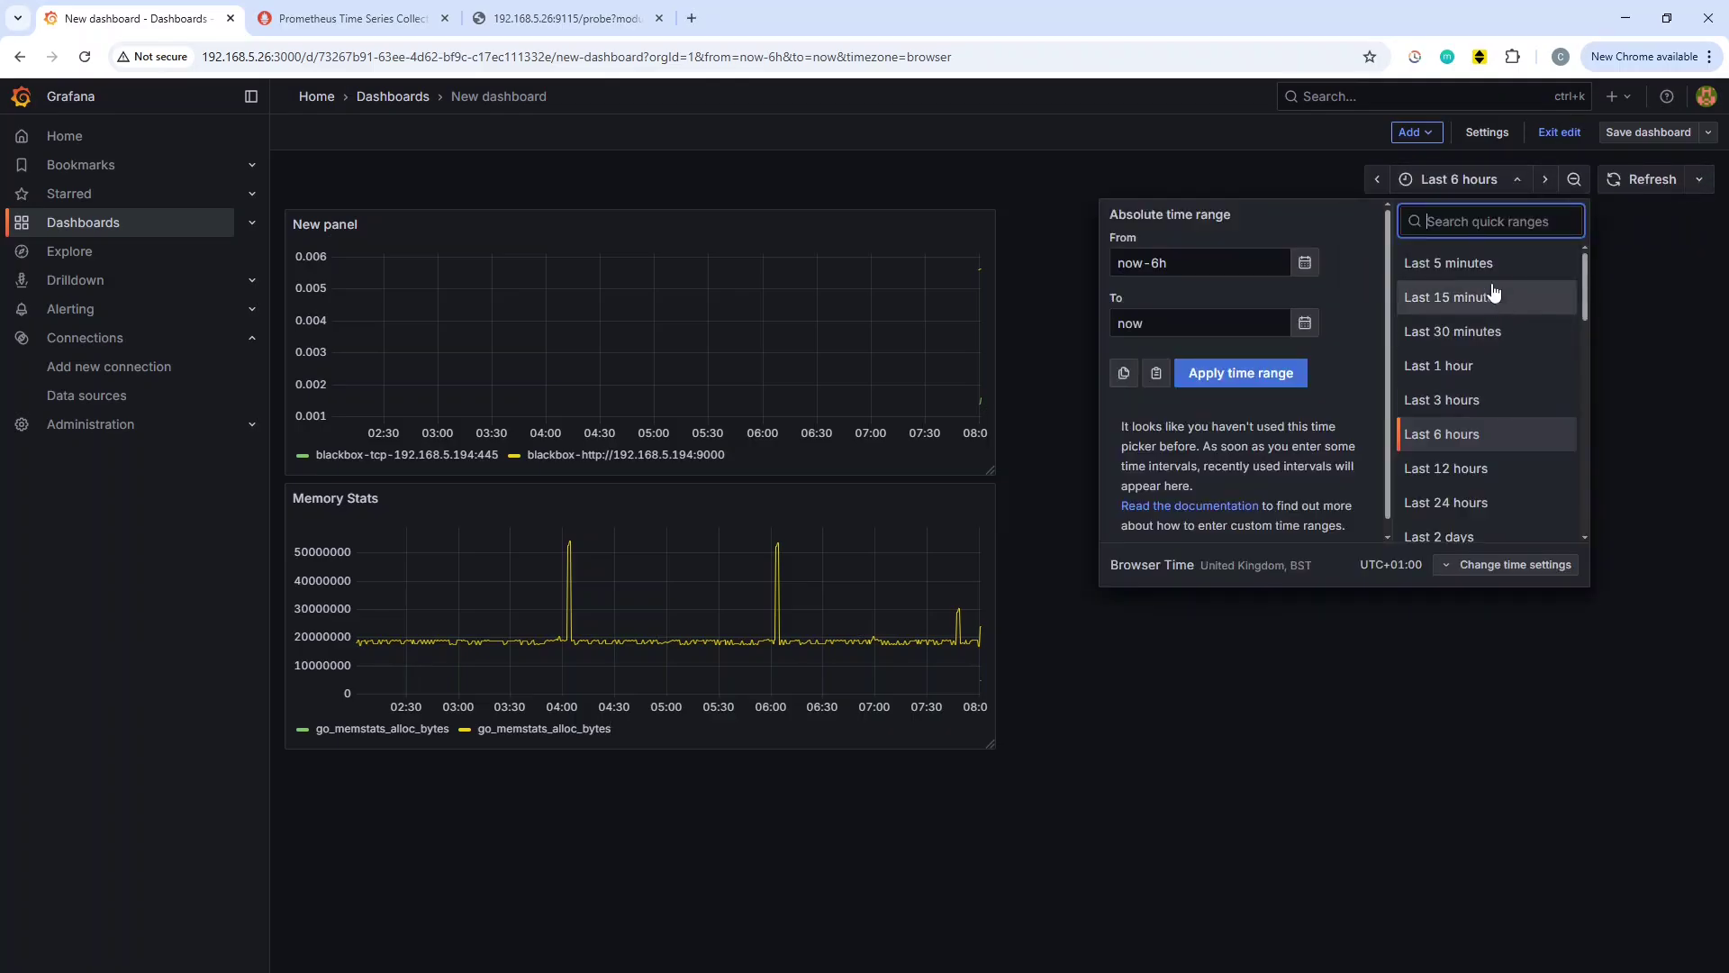
{"action": "left_click", "coordinate": [1488, 266]}
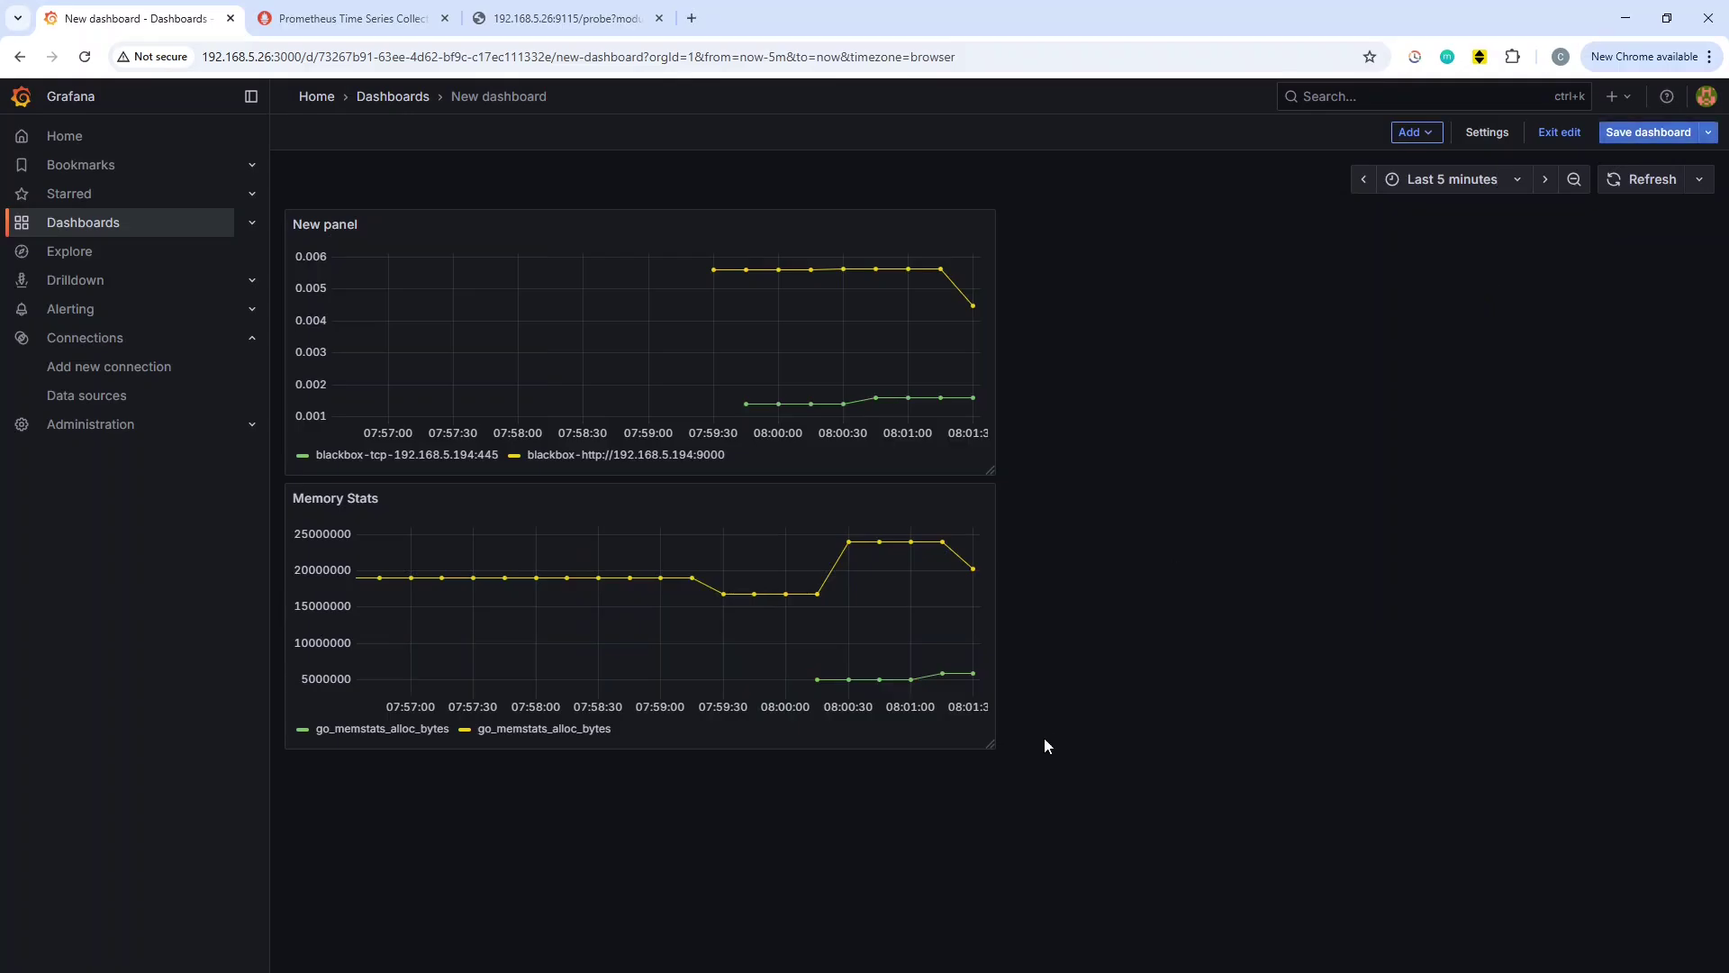